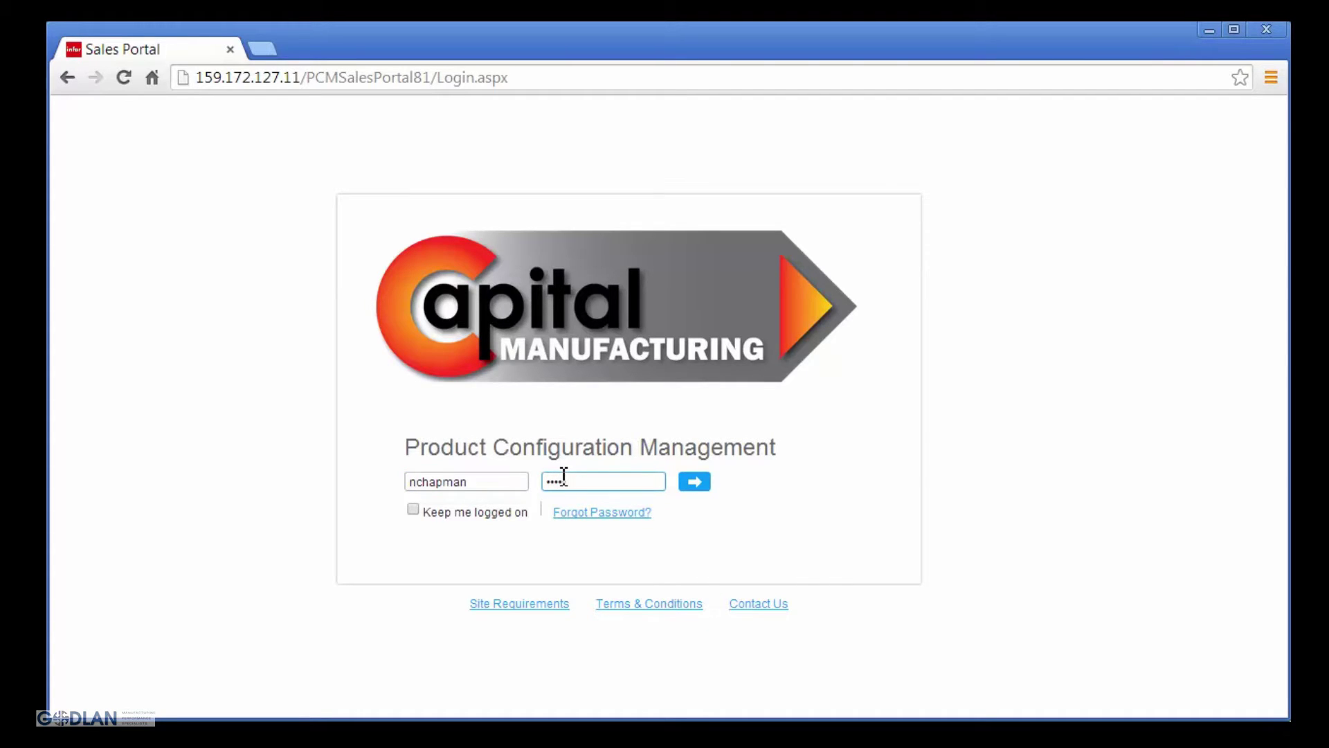
Step: Log in to the sales portal with the account password and start a new quote
{"action": "type", "text": "*"}
{"action": "left_click", "coordinate": [693, 485]}
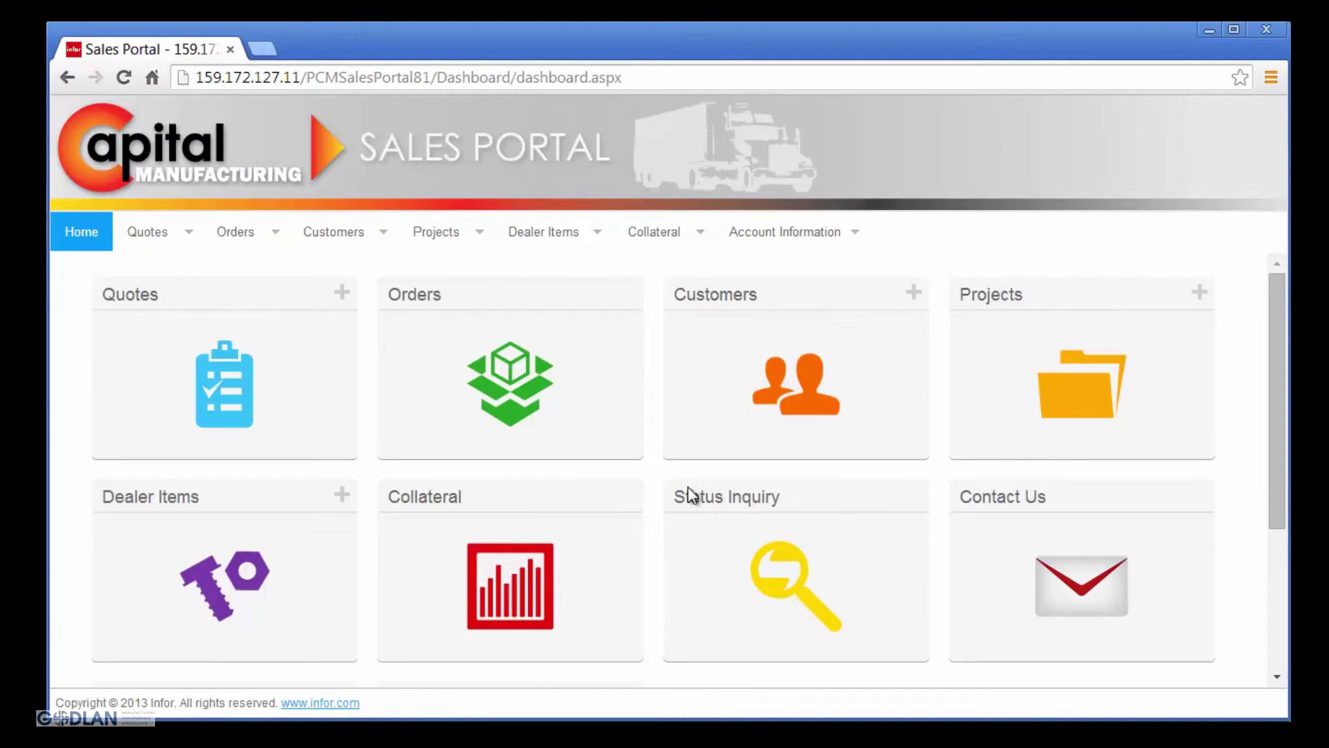
{"action": "left_click", "coordinate": [341, 294]}
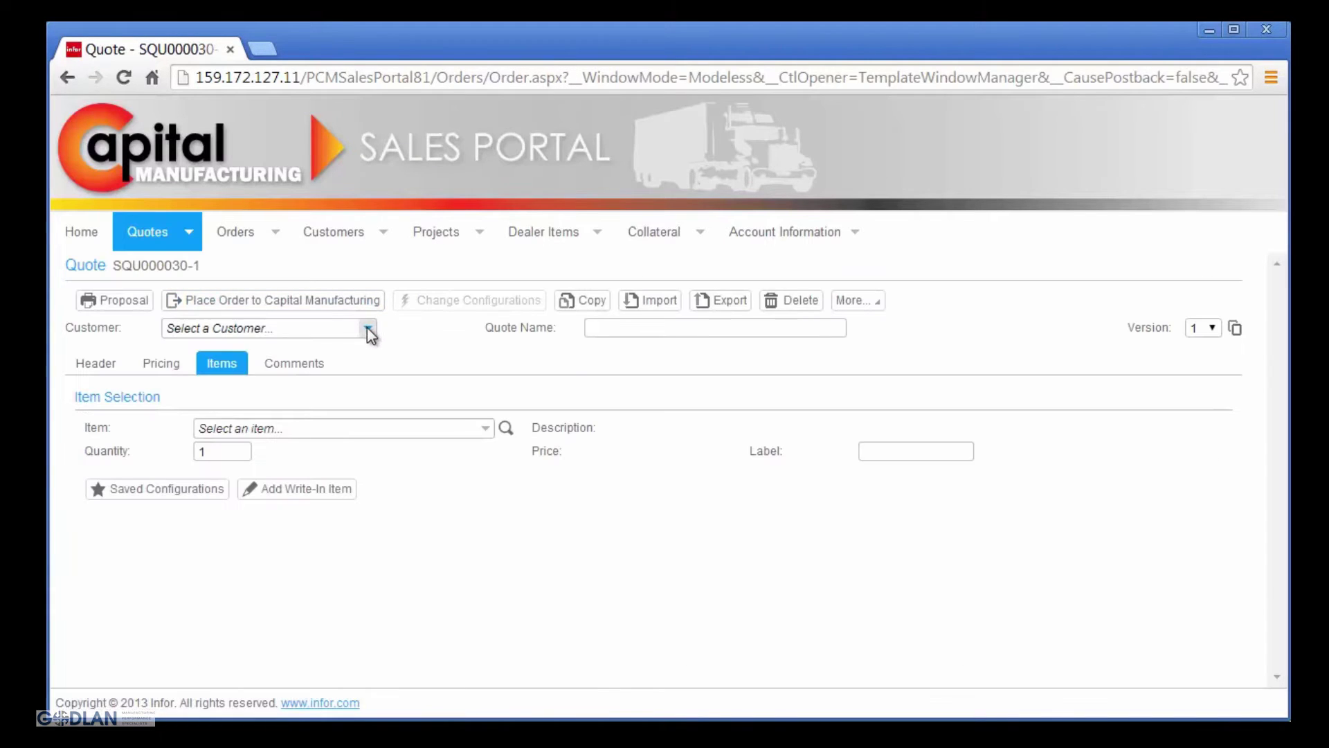
Step: Assign the quote to the customer Landscape Trucking and name it Replacement Fleet
{"action": "left_click", "coordinate": [367, 328]}
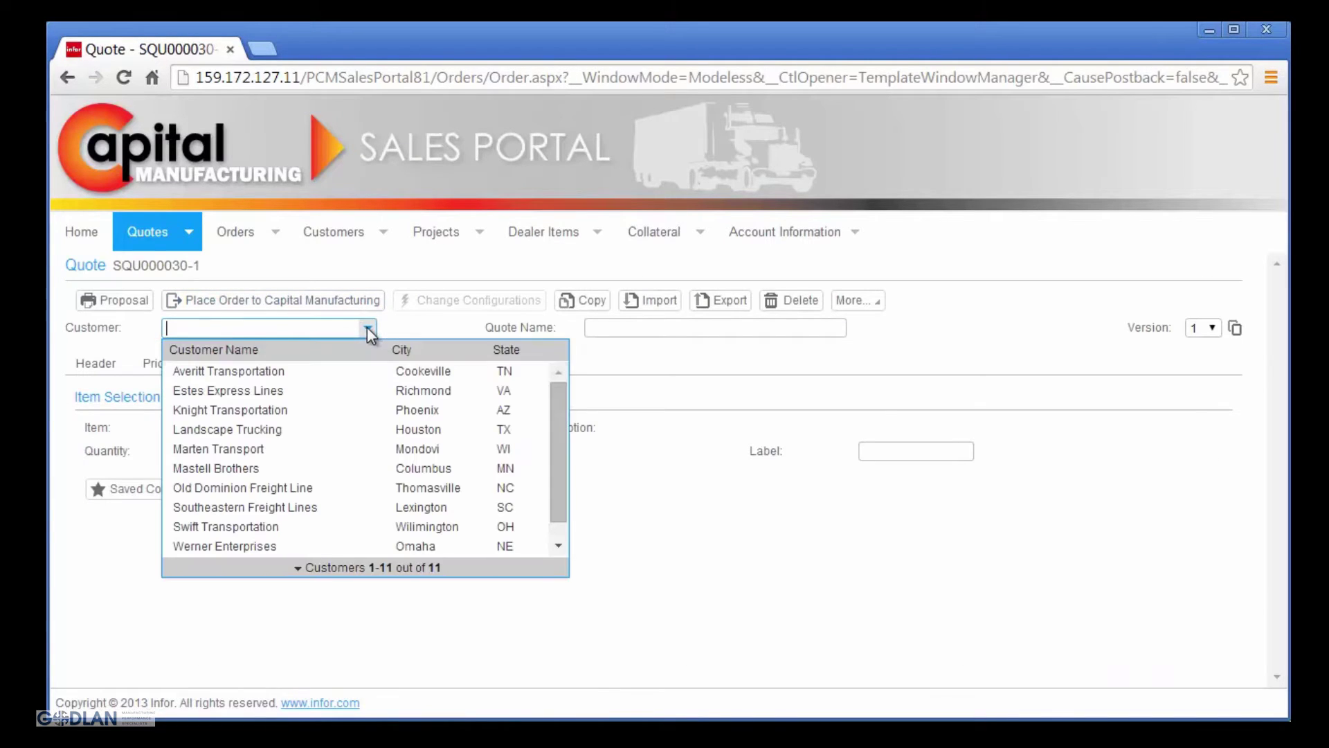
{"action": "left_click", "coordinate": [331, 429]}
{"action": "left_click", "coordinate": [601, 329]}
{"action": "type", "text": "Replacement "}
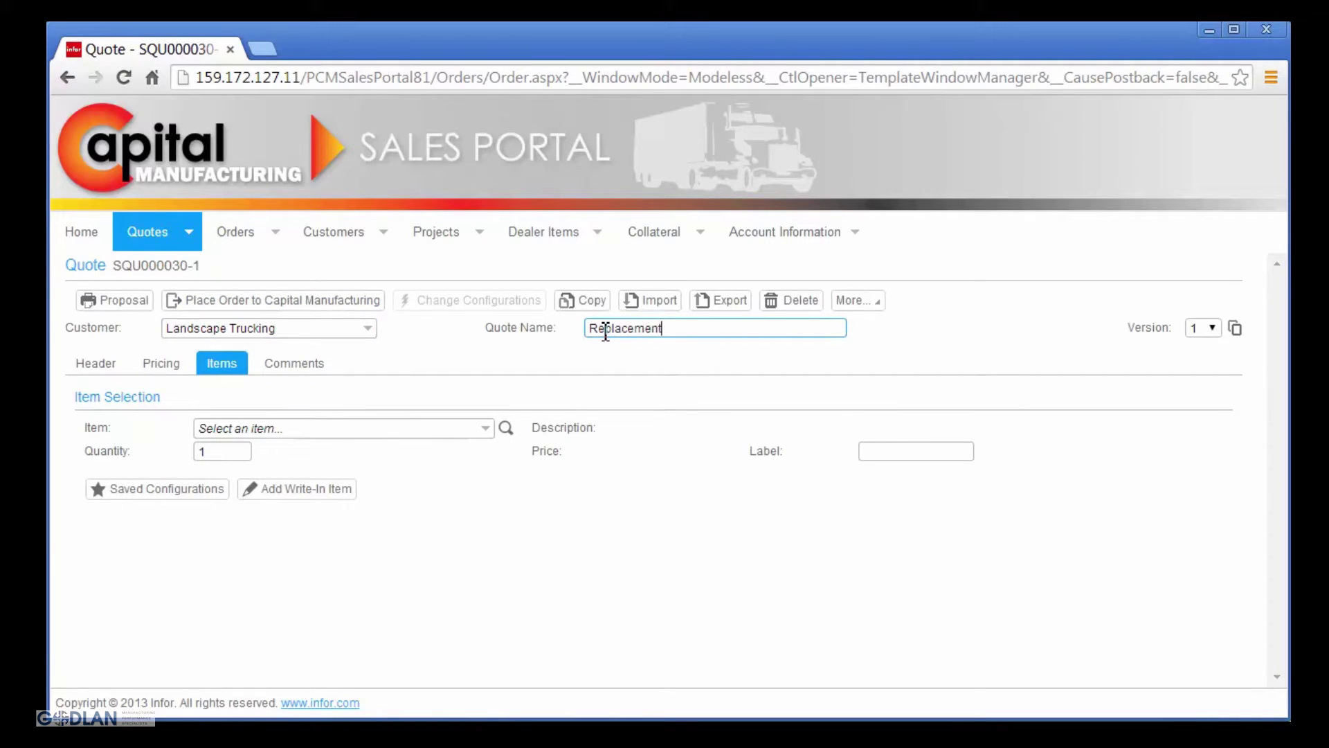
{"action": "type", "text": "Fleet"}
Step: Select the Semi-Trailer item for the quote and set its quantity to 20
{"action": "left_click", "coordinate": [438, 424]}
{"action": "type", "text": "Semi-Trailer"}
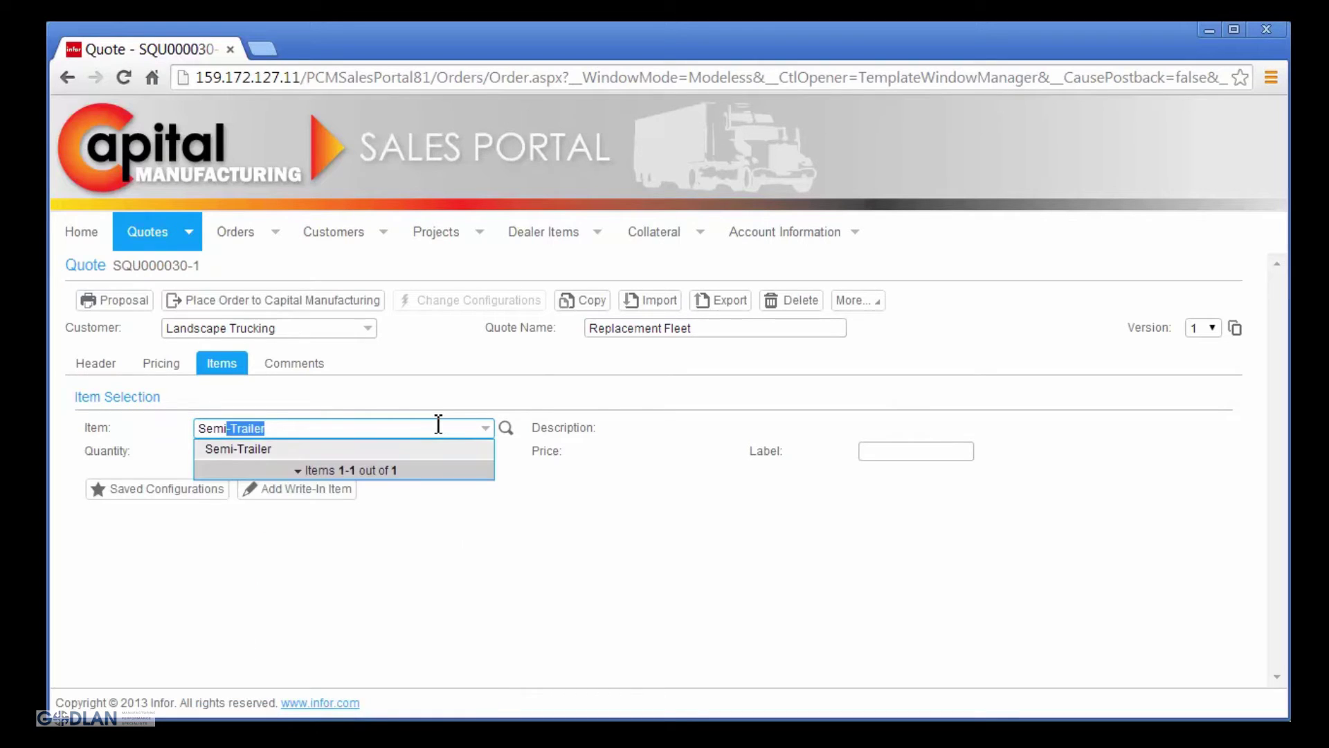
{"action": "key", "text": "Return"}
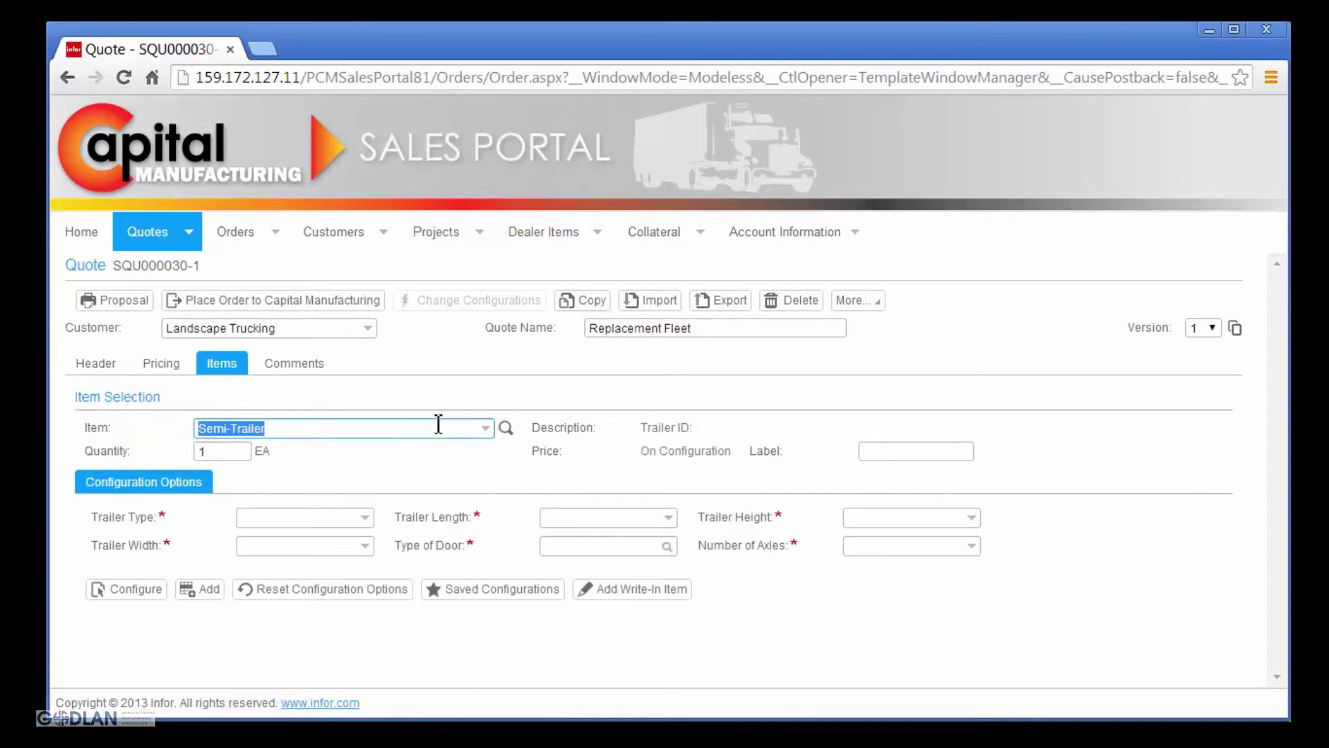
{"action": "key", "text": "Tab"}
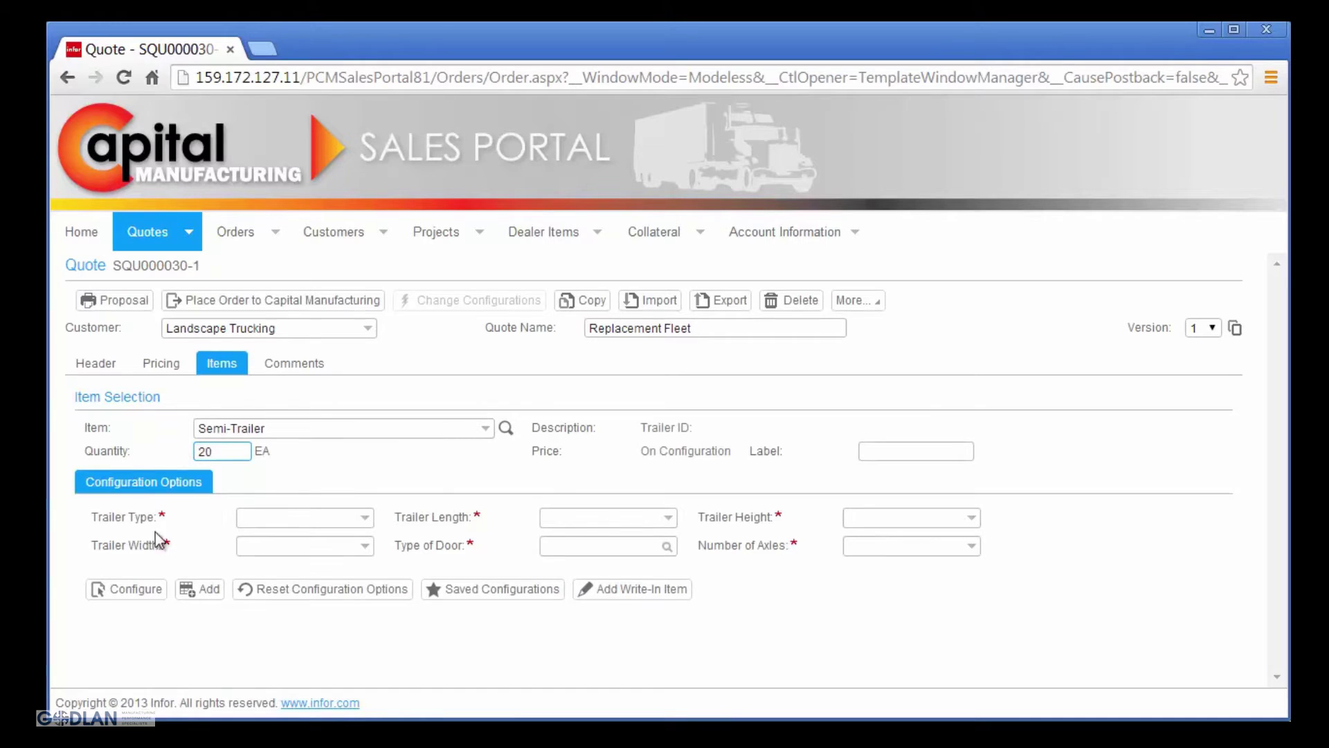
Step: Start configuring the semi-trailer with the product type Aluminum Sheet & Post
{"action": "left_click", "coordinate": [135, 590]}
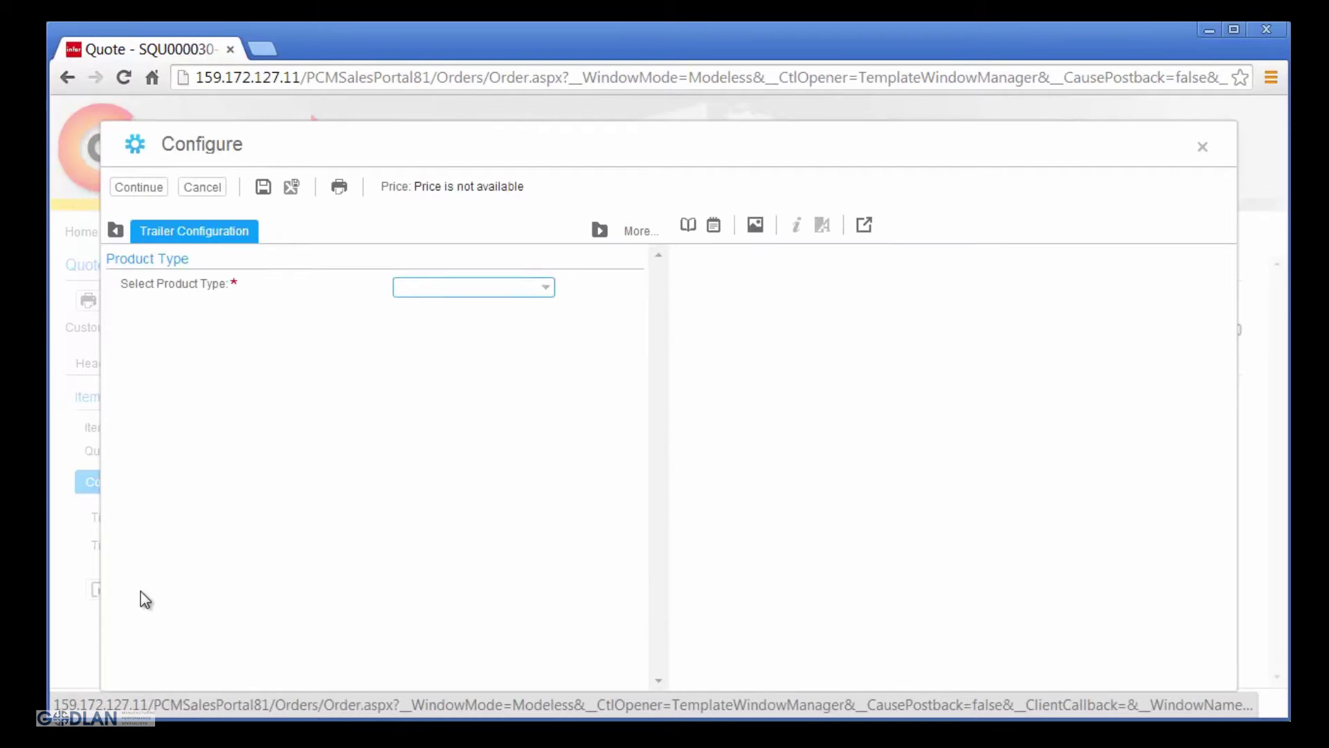
{"action": "left_click", "coordinate": [546, 289]}
{"action": "left_click", "coordinate": [540, 344]}
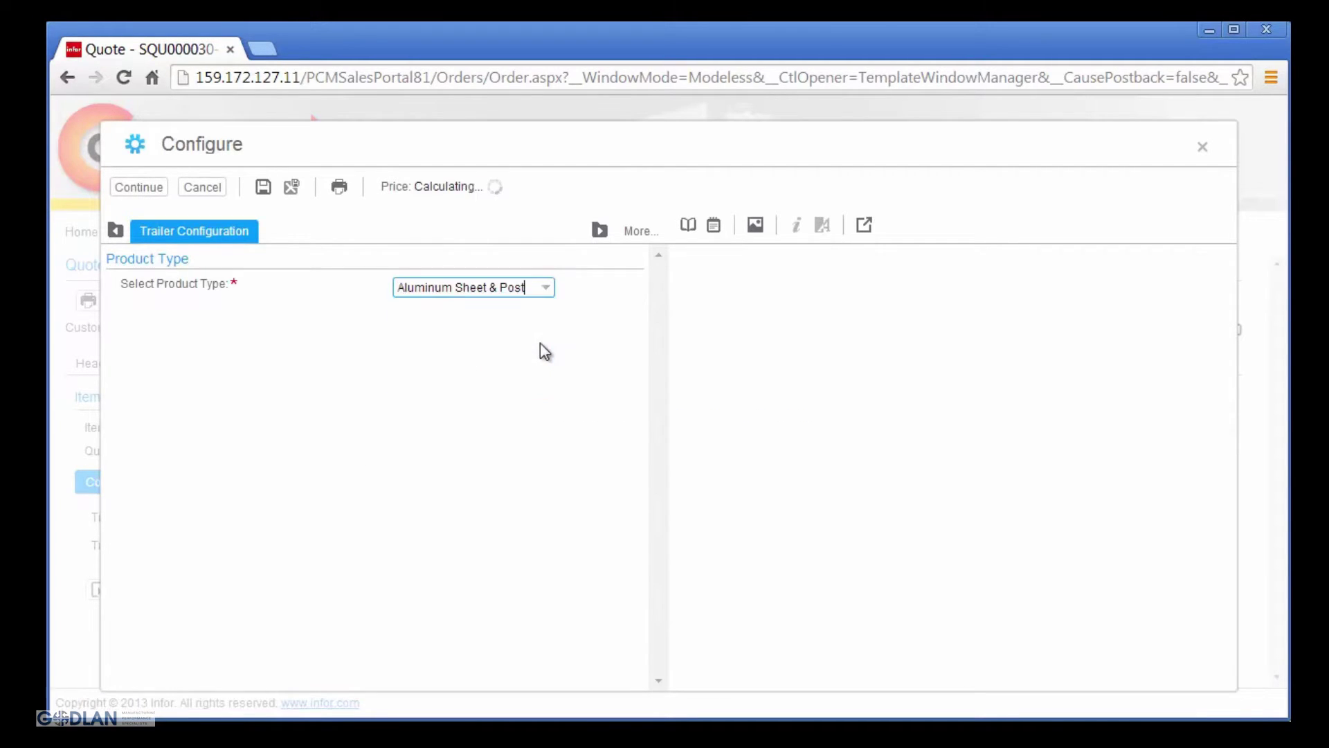
Step: Try exterior dimensions of 40' length with 10'8" height and 45' length with 13'6" height
{"action": "left_click", "coordinate": [443, 360]}
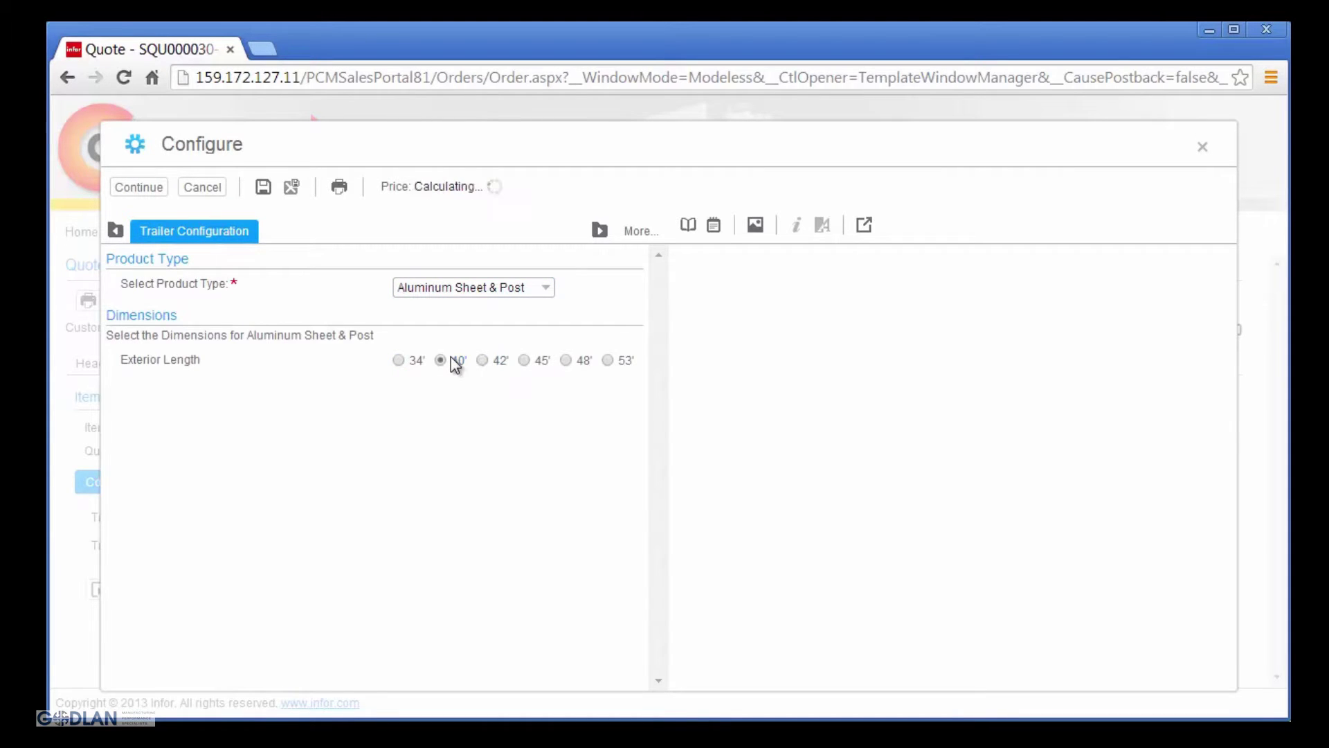
{"action": "left_click", "coordinate": [476, 397]}
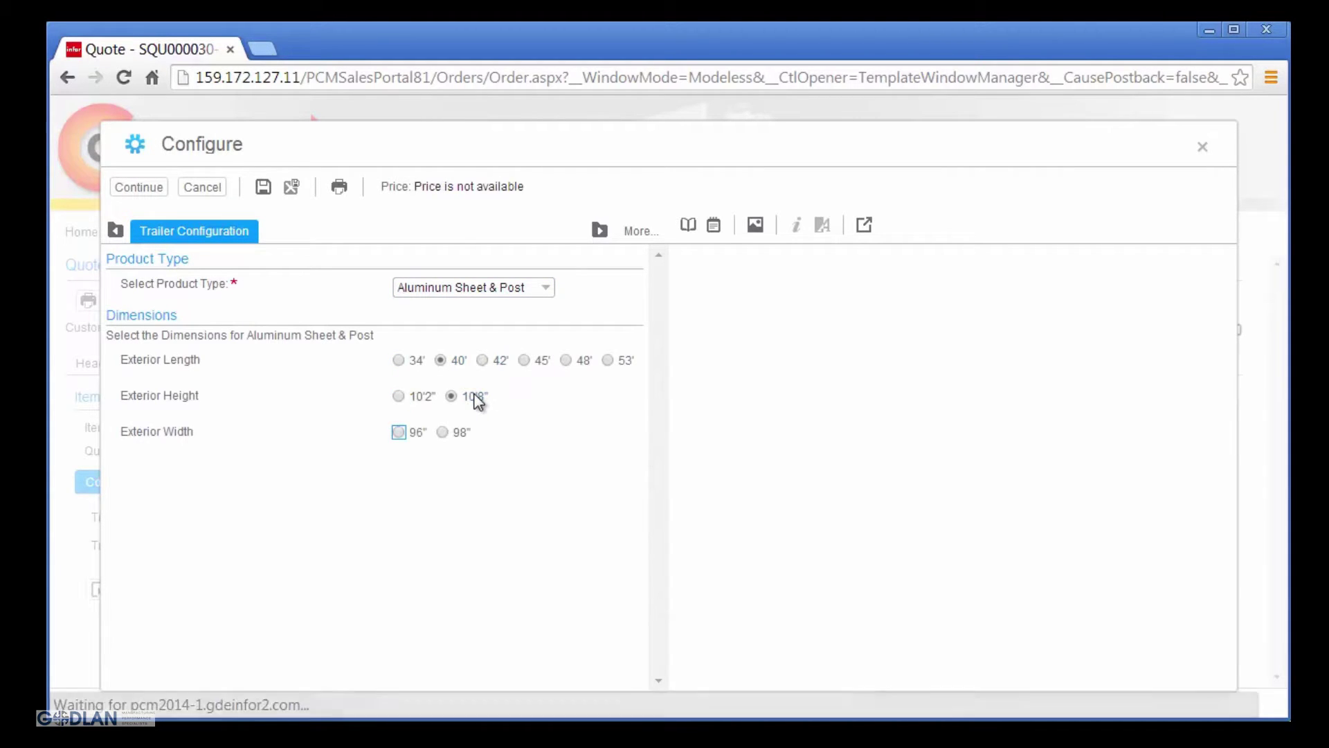
{"action": "left_click", "coordinate": [528, 360]}
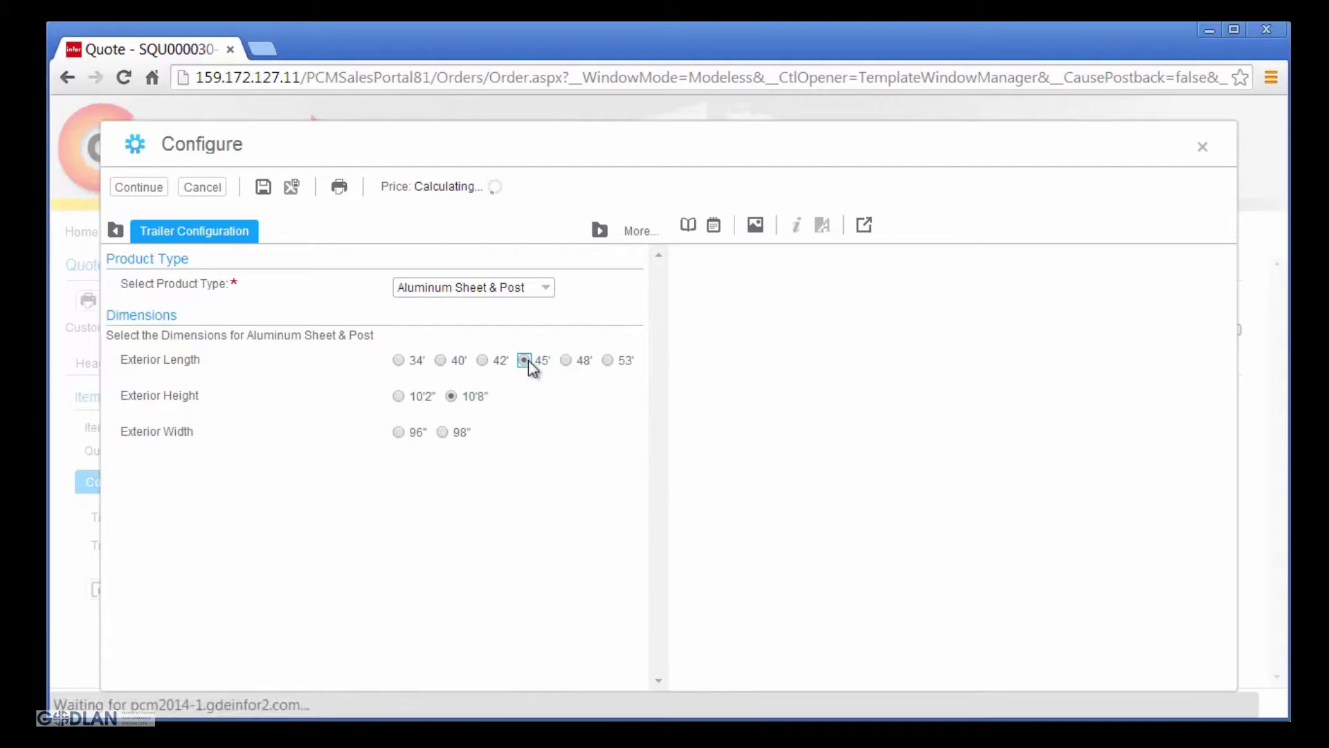
{"action": "left_click", "coordinate": [473, 398]}
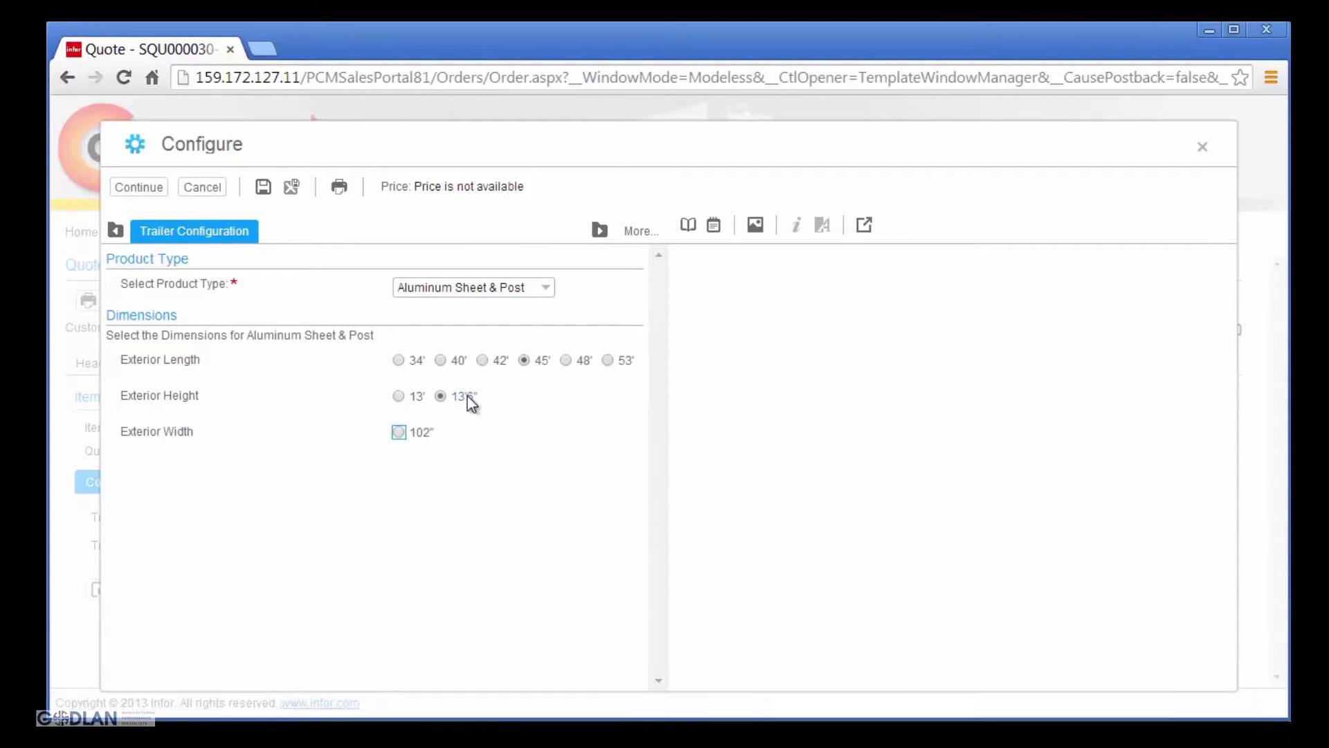
Step: Set the trailer's exterior length to 40', height to 10'2" and width to 98"
{"action": "left_click", "coordinate": [460, 369]}
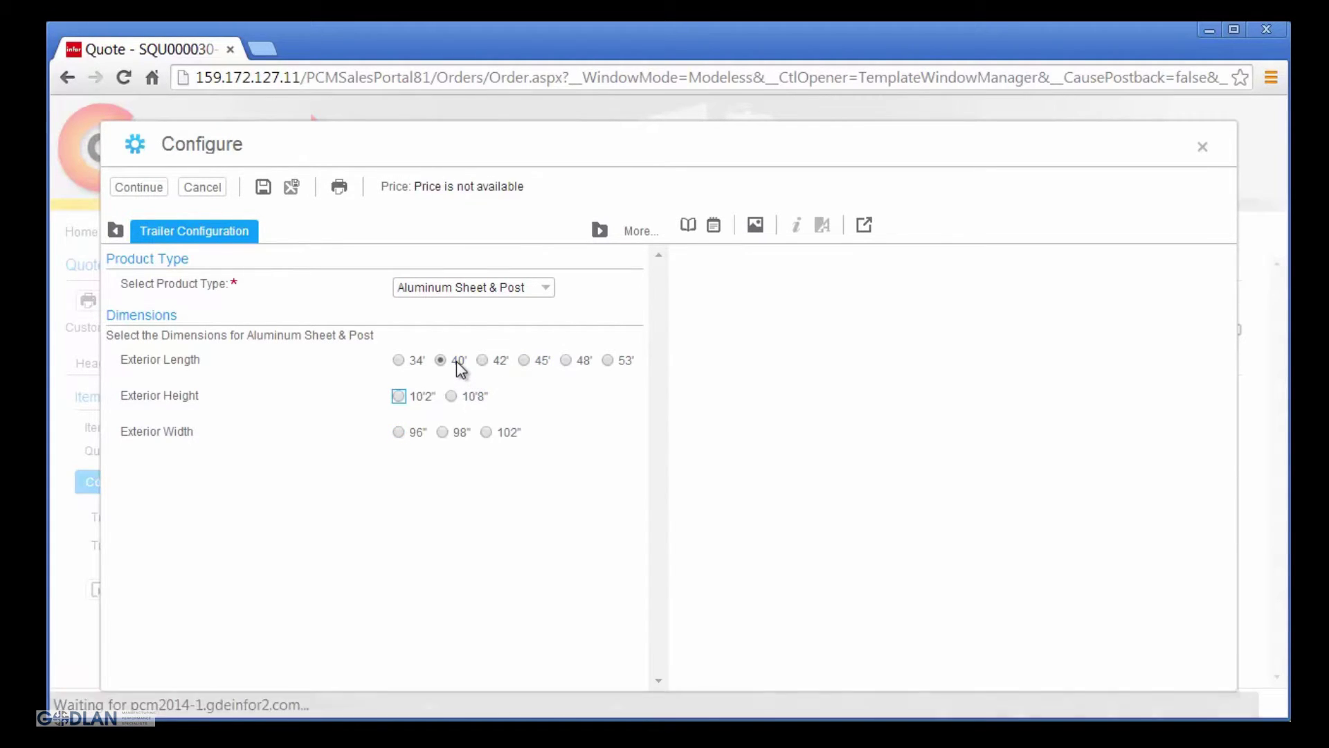
{"action": "left_click", "coordinate": [421, 396]}
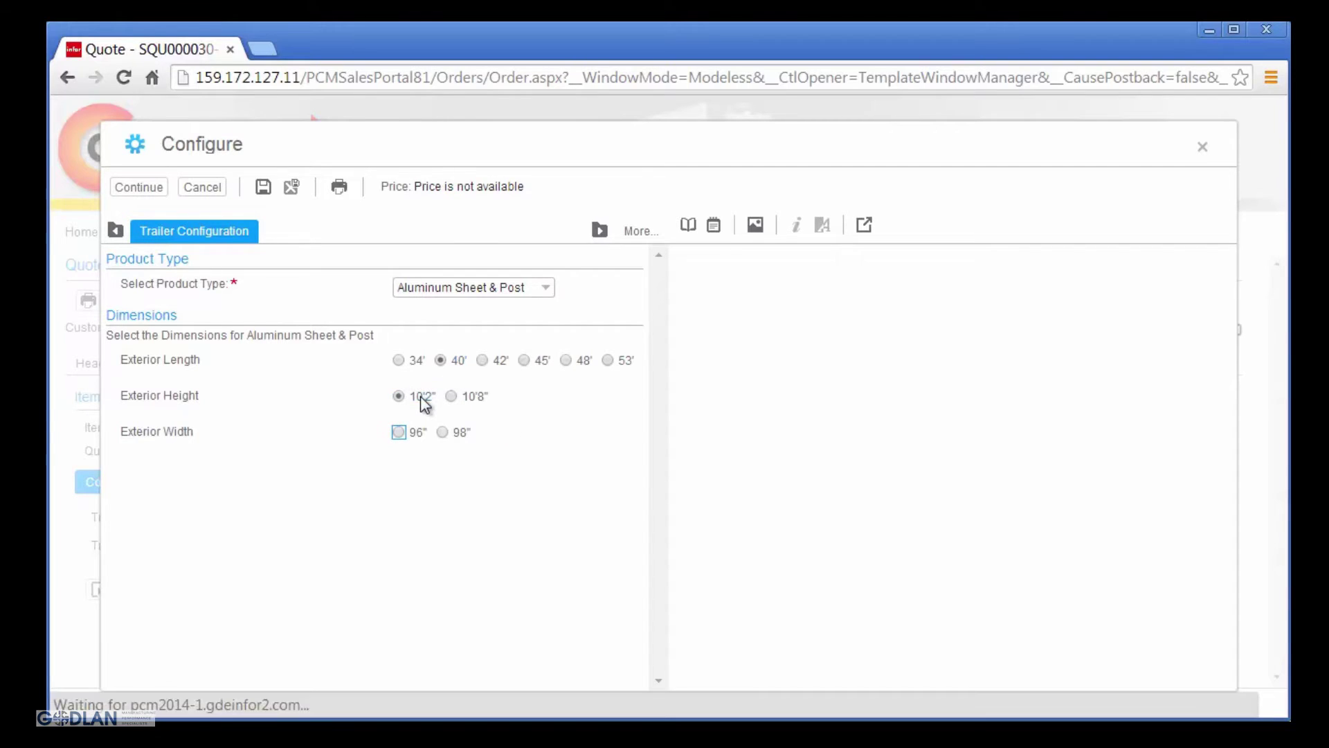
{"action": "left_click", "coordinate": [451, 425]}
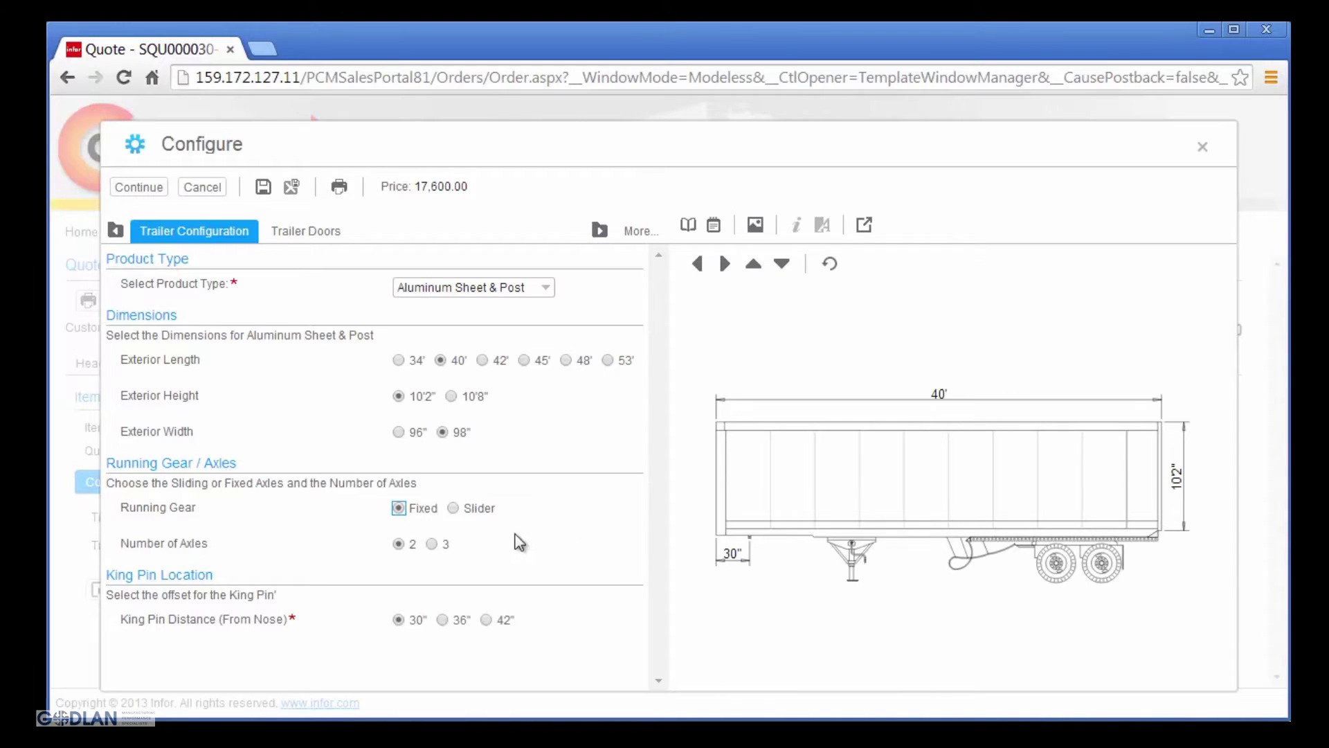
Step: Set the number of axles to 3 and the king pin distance from the nose to 36"
{"action": "left_click", "coordinate": [446, 545]}
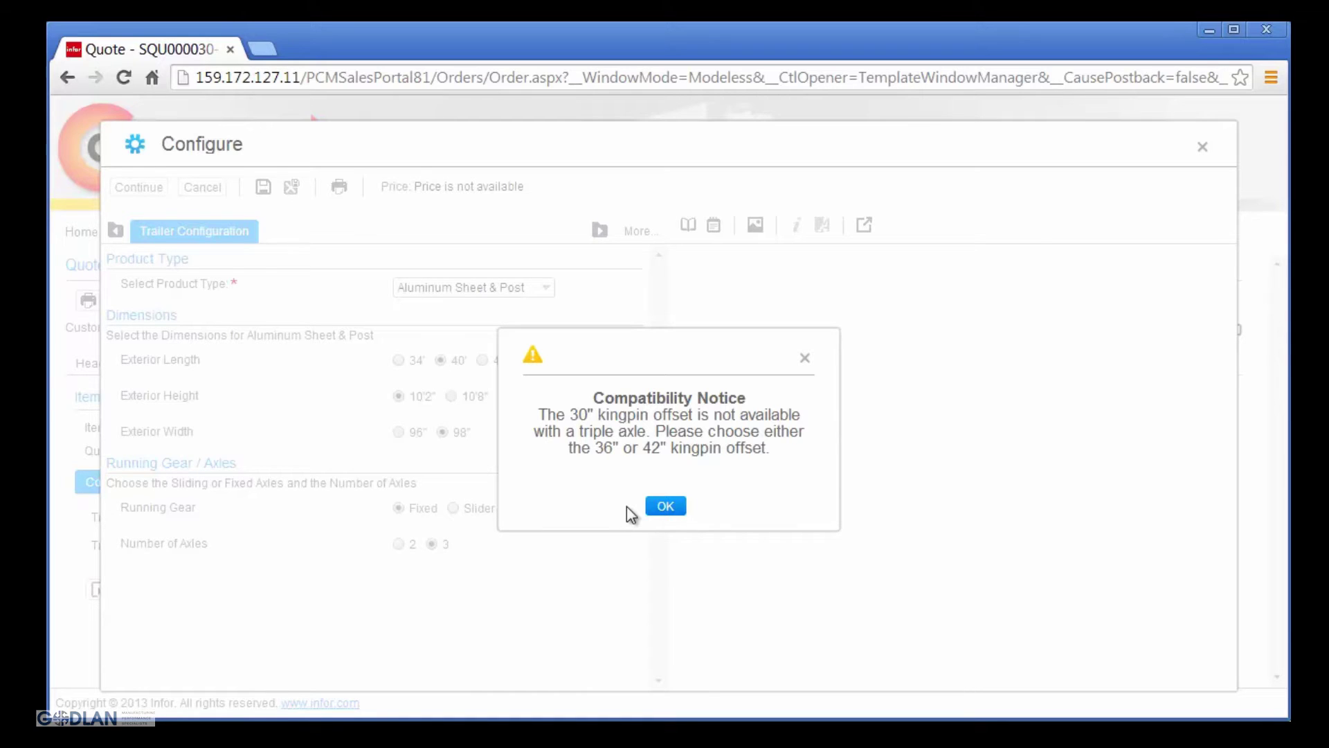
{"action": "left_click", "coordinate": [665, 506]}
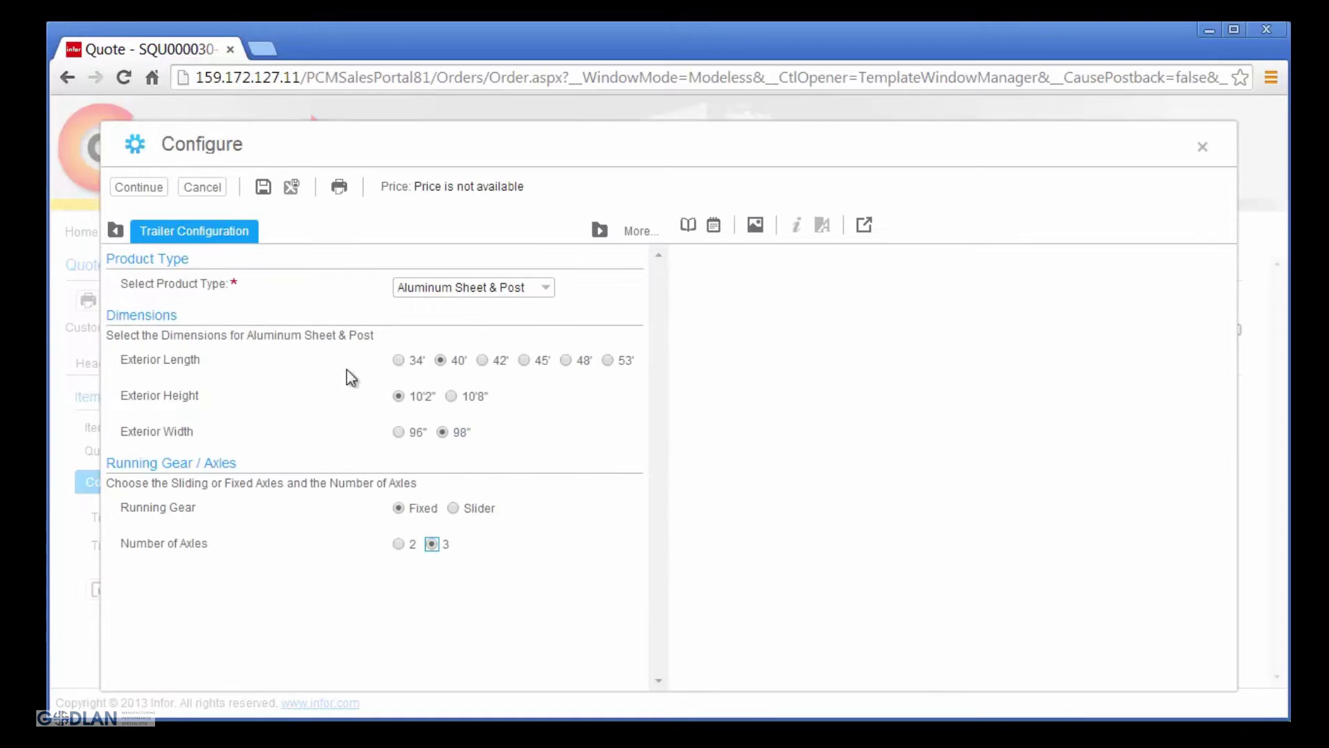
{"action": "left_click", "coordinate": [141, 188]}
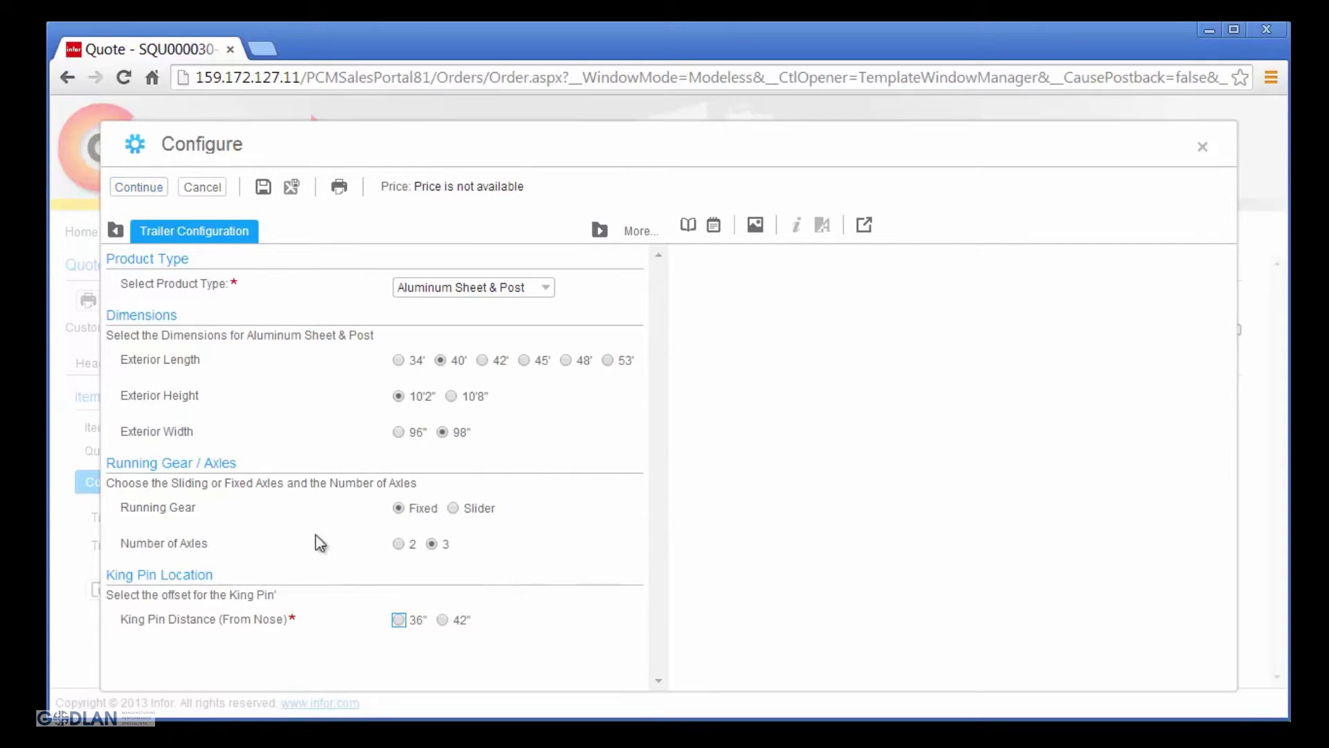
{"action": "left_click", "coordinate": [403, 619]}
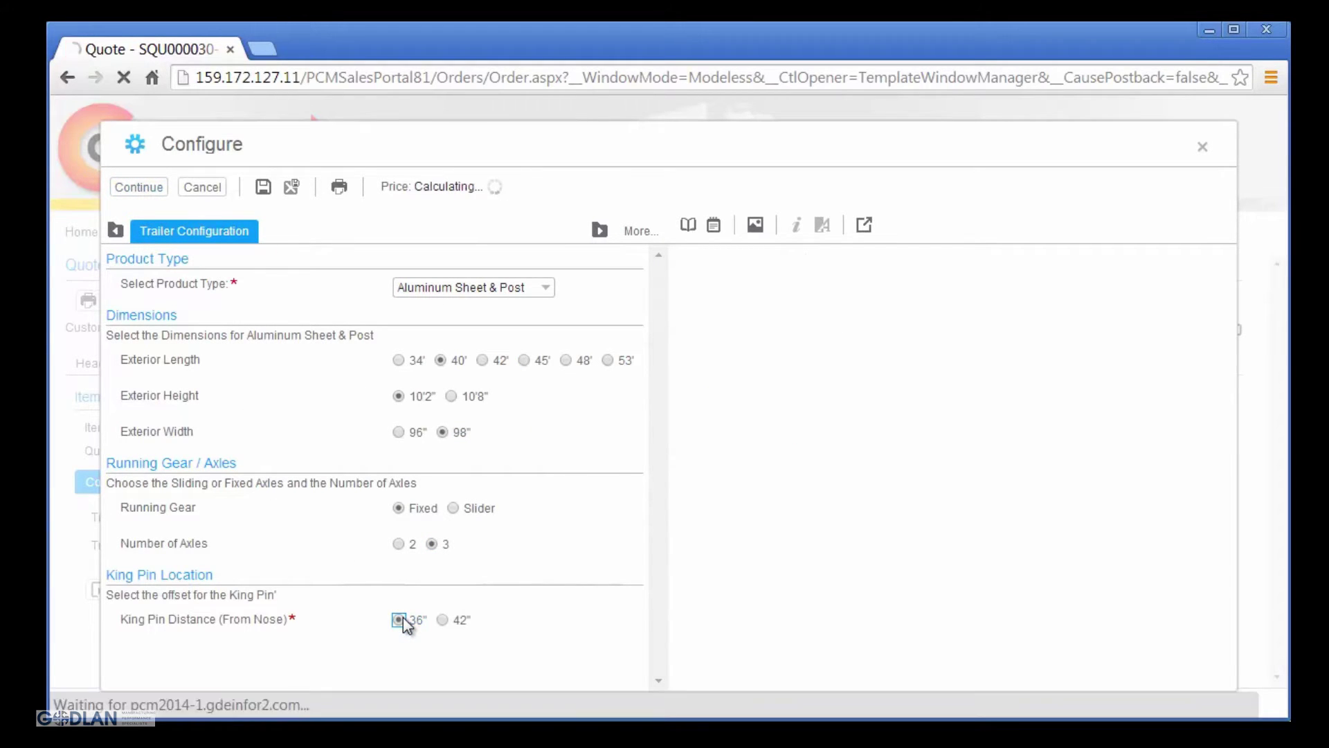
Step: Choose the Rollup door type and the Translucent Roof material for the trailer
{"action": "left_click", "coordinate": [319, 234]}
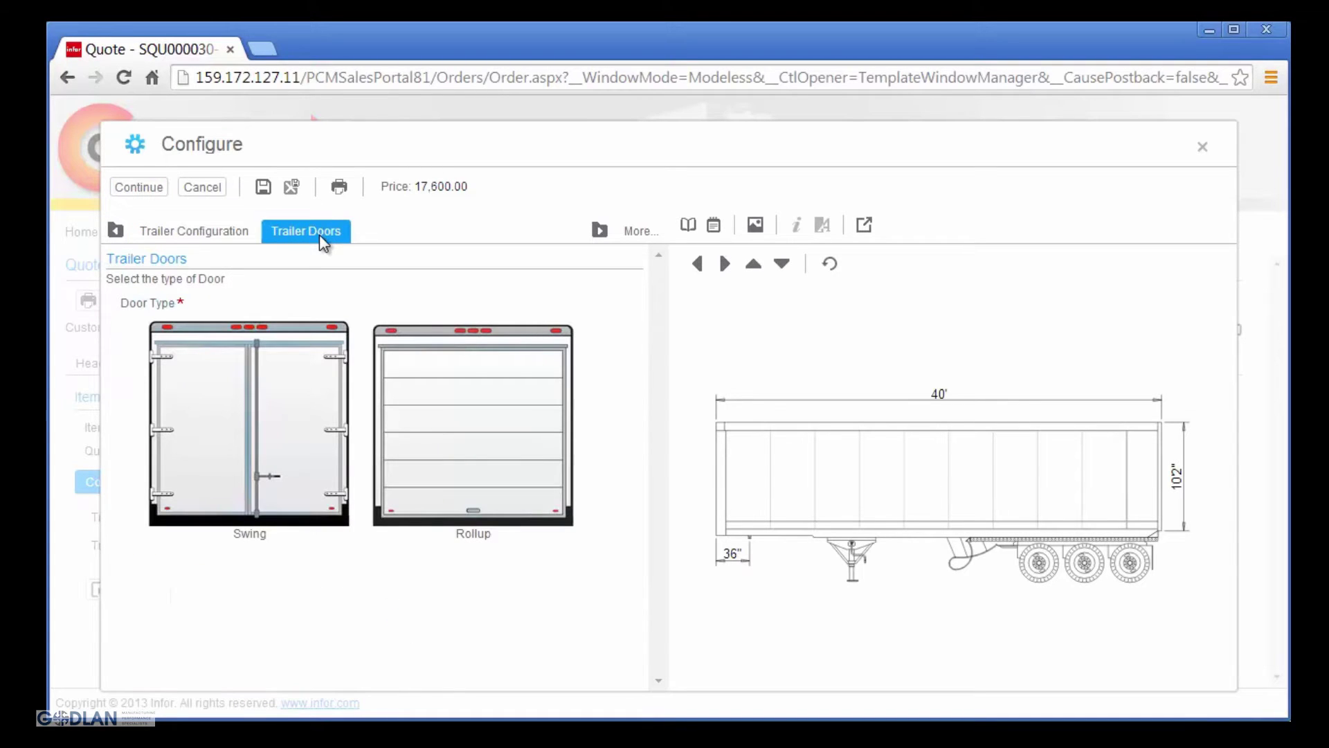
{"action": "left_click", "coordinate": [437, 413]}
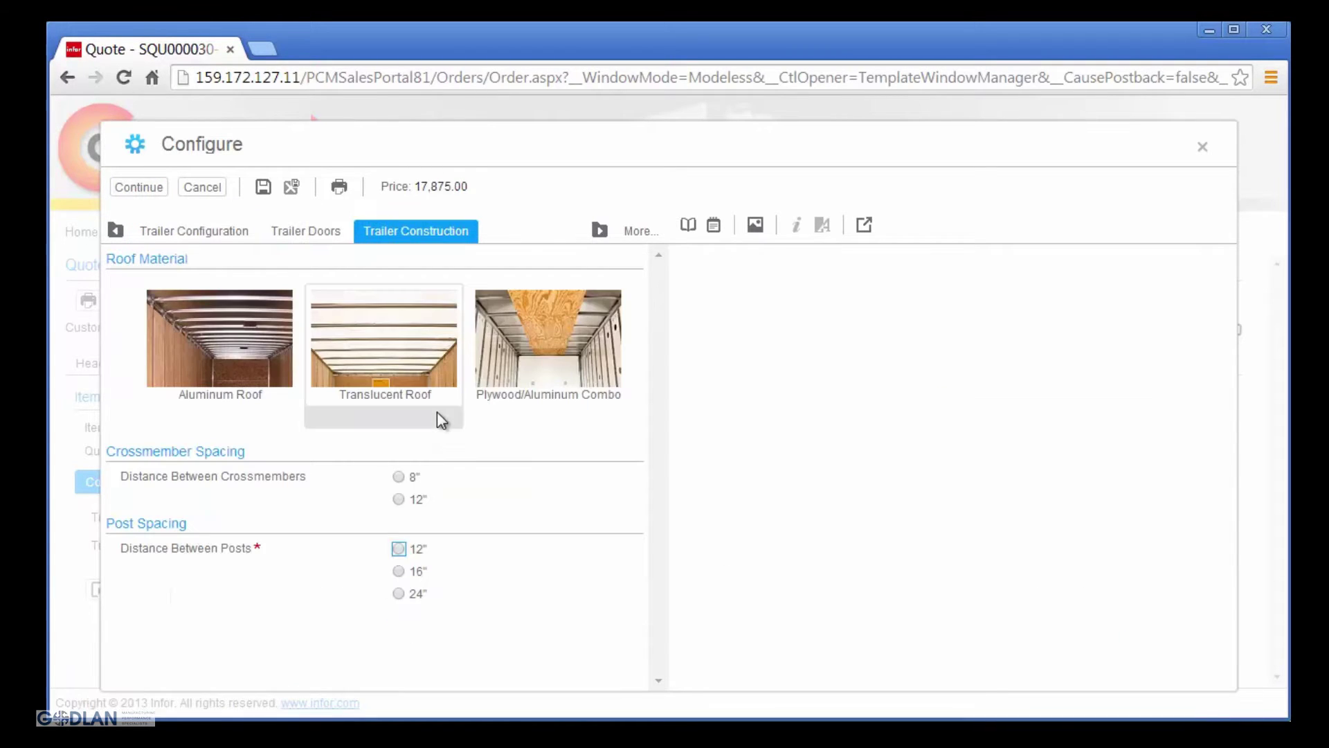
{"action": "left_click", "coordinate": [410, 330]}
Step: Set the distance between crossmembers to 12" and the distance between posts to 16"
{"action": "left_click", "coordinate": [402, 498]}
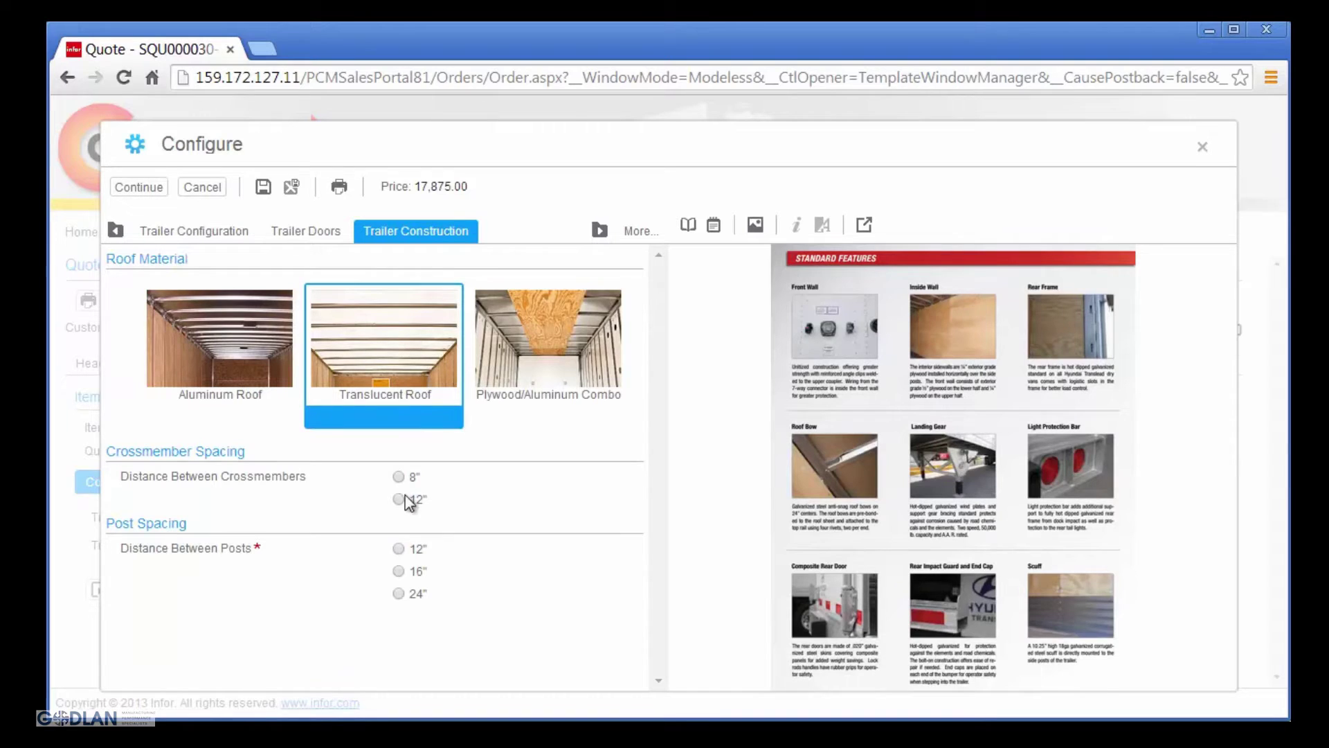
{"action": "left_click", "coordinate": [409, 552]}
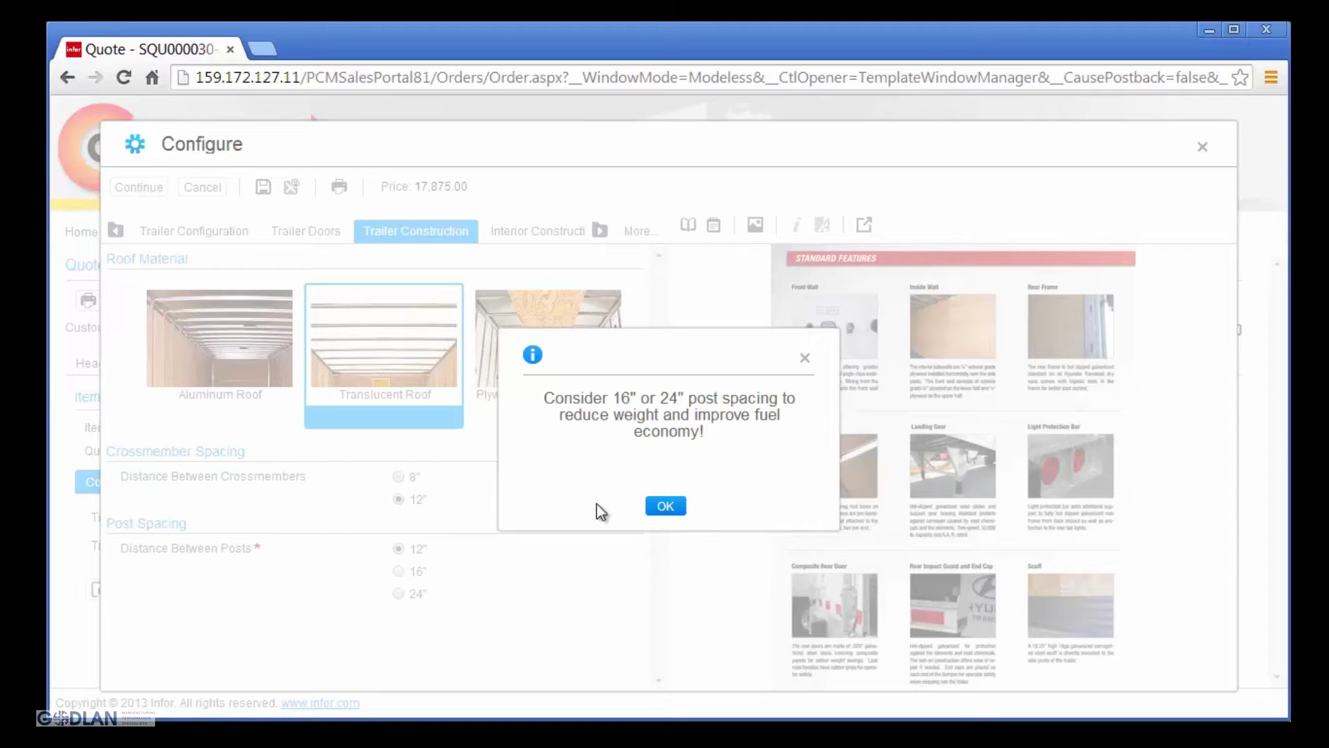
{"action": "left_click", "coordinate": [661, 499]}
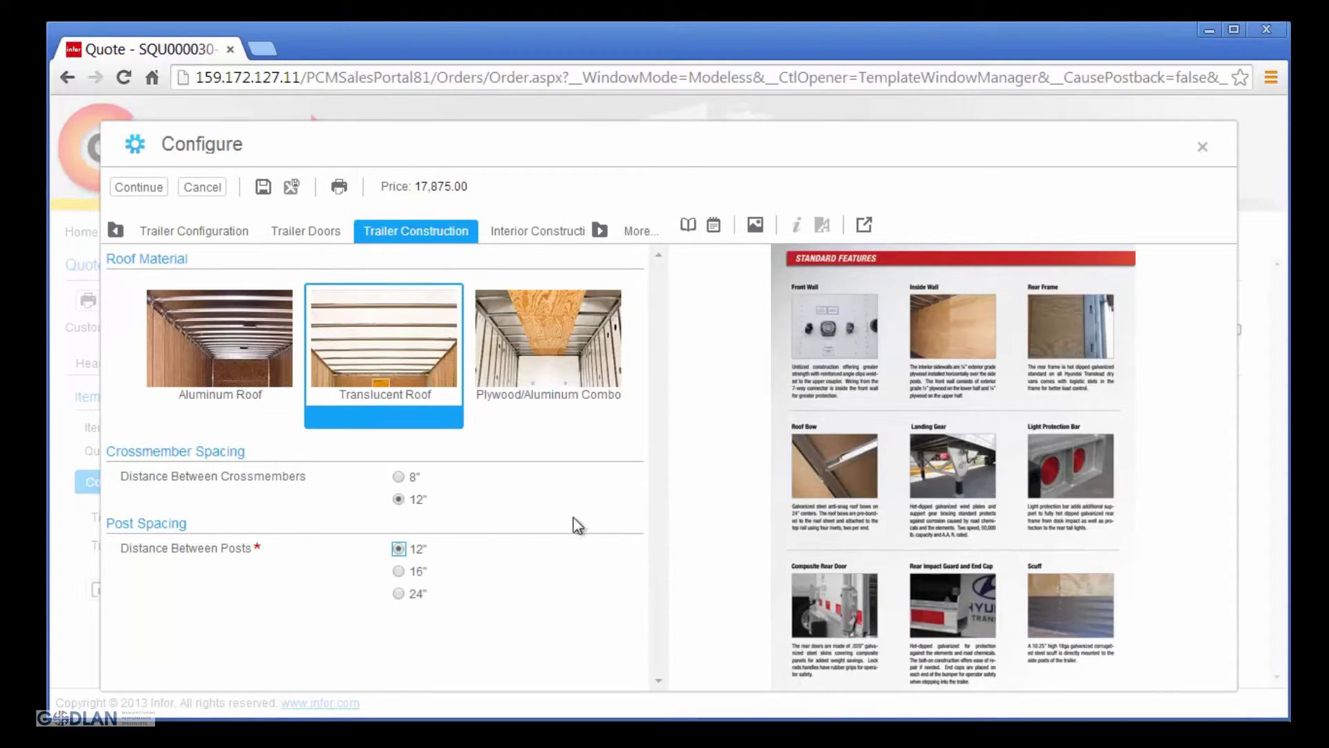
{"action": "left_click", "coordinate": [419, 575]}
Step: Choose the 1 1/2" Hardwood floor, Plywood wall liner and Corrugated Steel x 12" High scuff material for the interior
{"action": "left_click", "coordinate": [563, 229]}
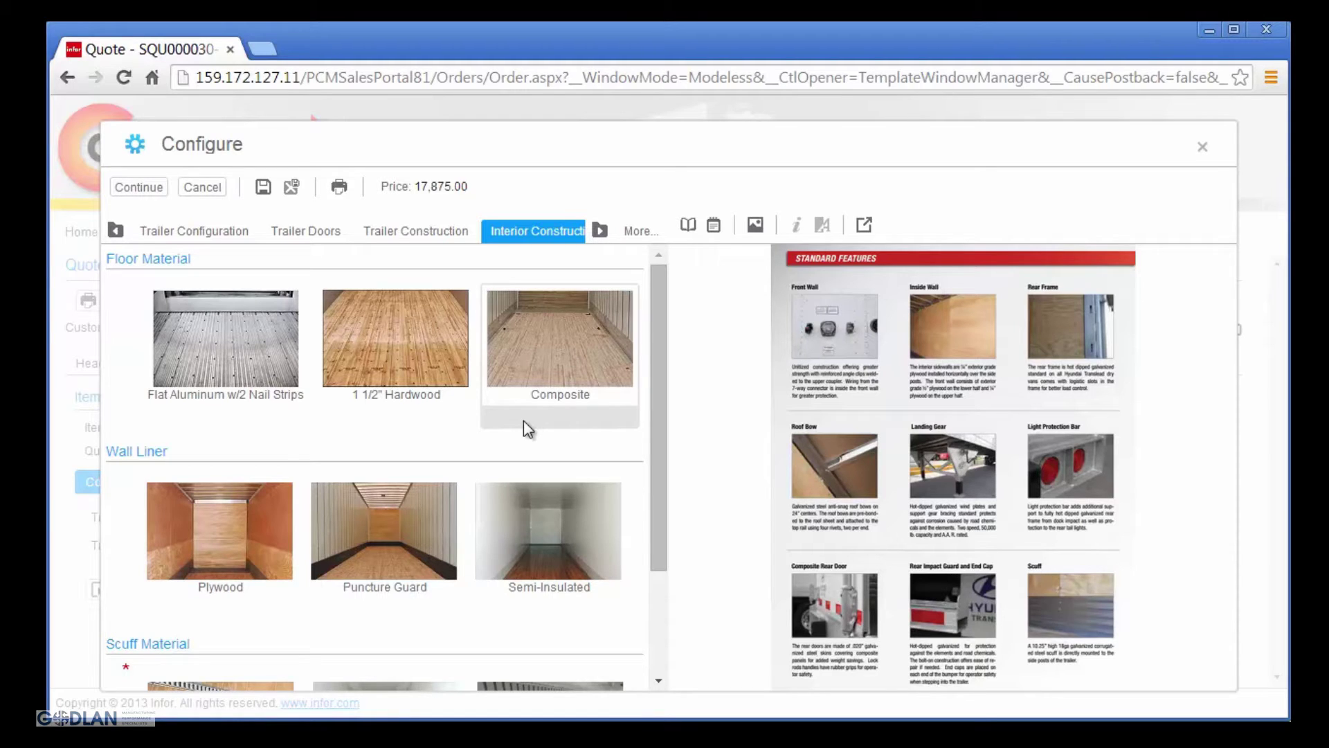
{"action": "left_click", "coordinate": [430, 365]}
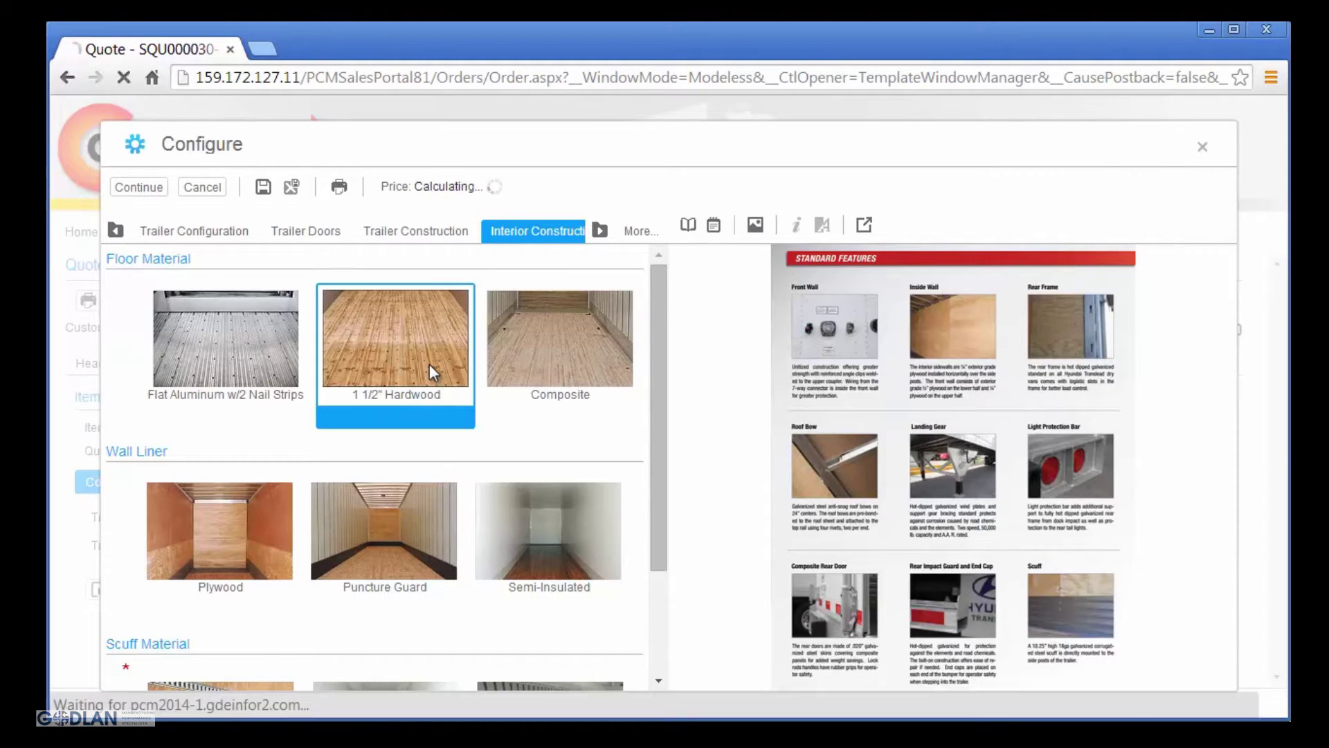
{"action": "scroll", "coordinate": [430, 365], "scroll_direction": "down", "scroll_amount": 2}
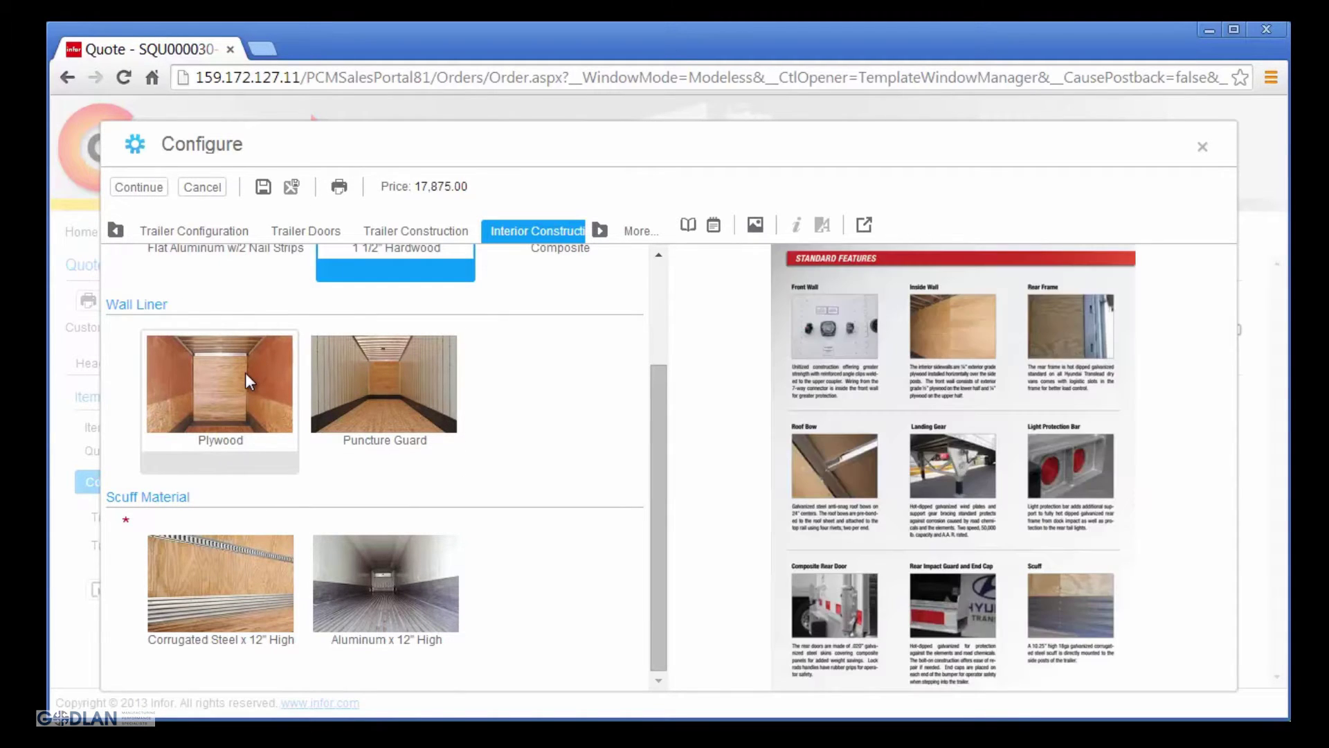
{"action": "left_click", "coordinate": [245, 373]}
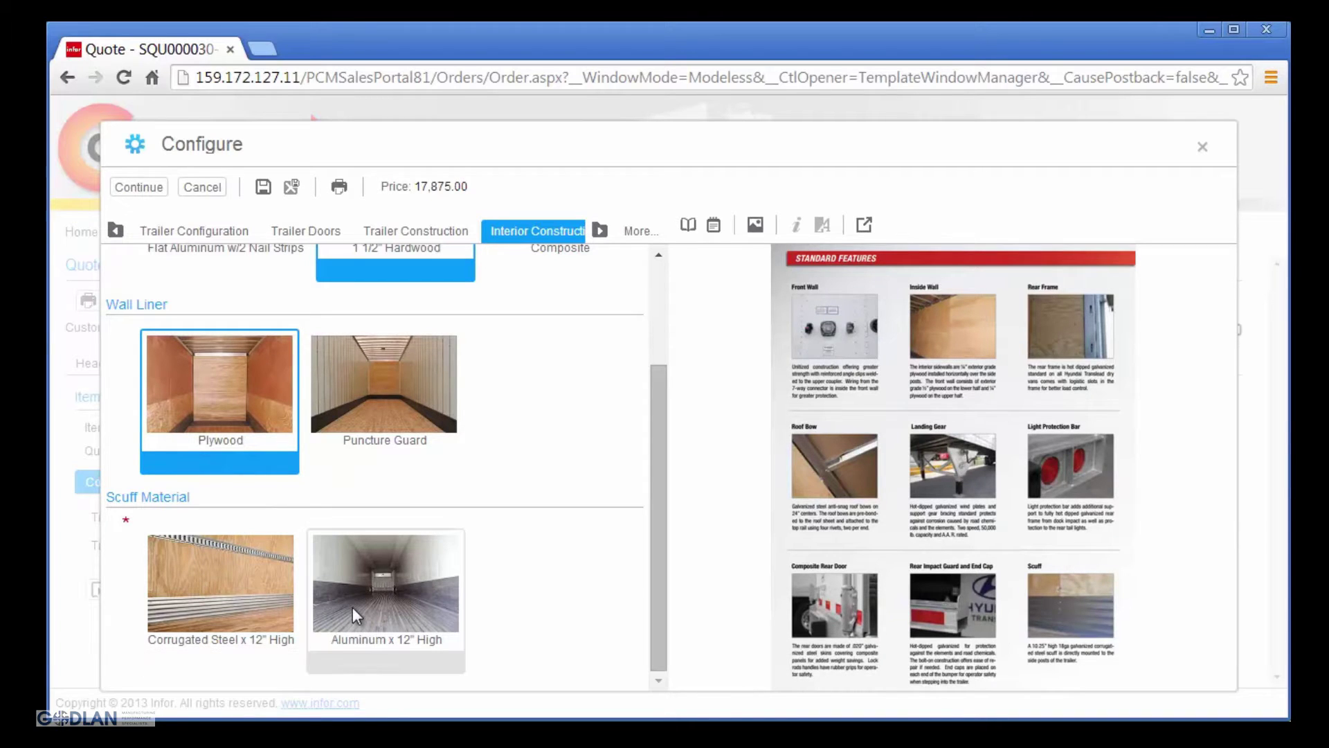
{"action": "left_click", "coordinate": [243, 594]}
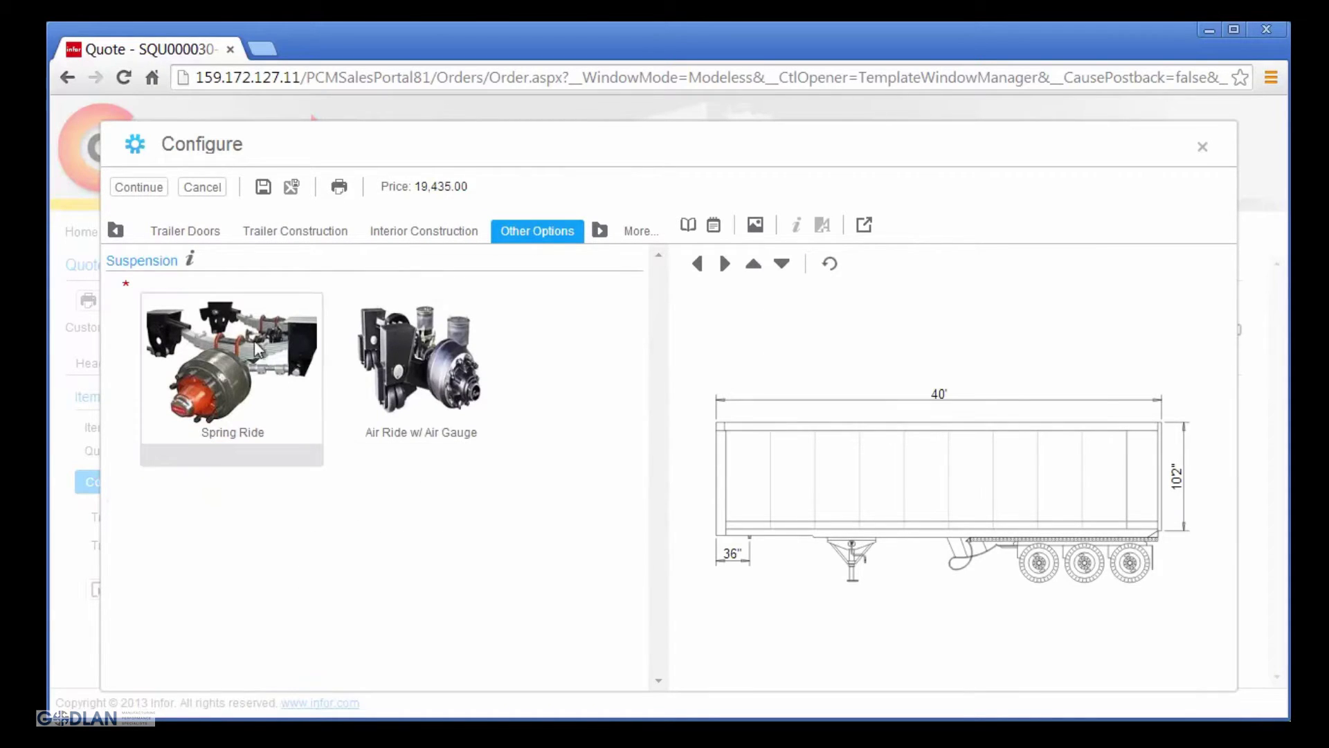
Step: Look through the suspension product literature and choose the Air Ride w/ Air Gauge suspension
{"action": "left_click", "coordinate": [189, 262]}
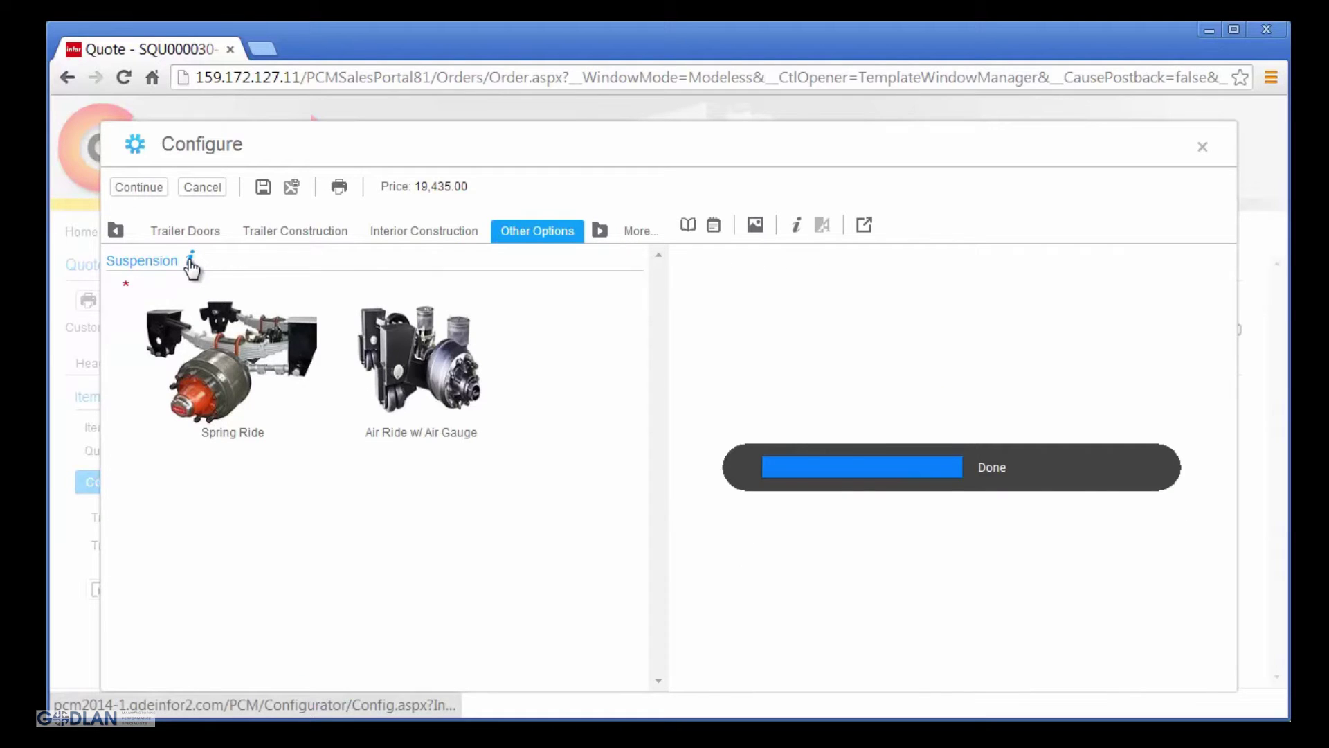
{"action": "scroll", "coordinate": [717, 552], "scroll_direction": "down", "scroll_amount": 5}
{"action": "scroll", "coordinate": [717, 552], "scroll_direction": "down", "scroll_amount": 5}
{"action": "scroll", "coordinate": [716, 552], "scroll_direction": "down", "scroll_amount": 5}
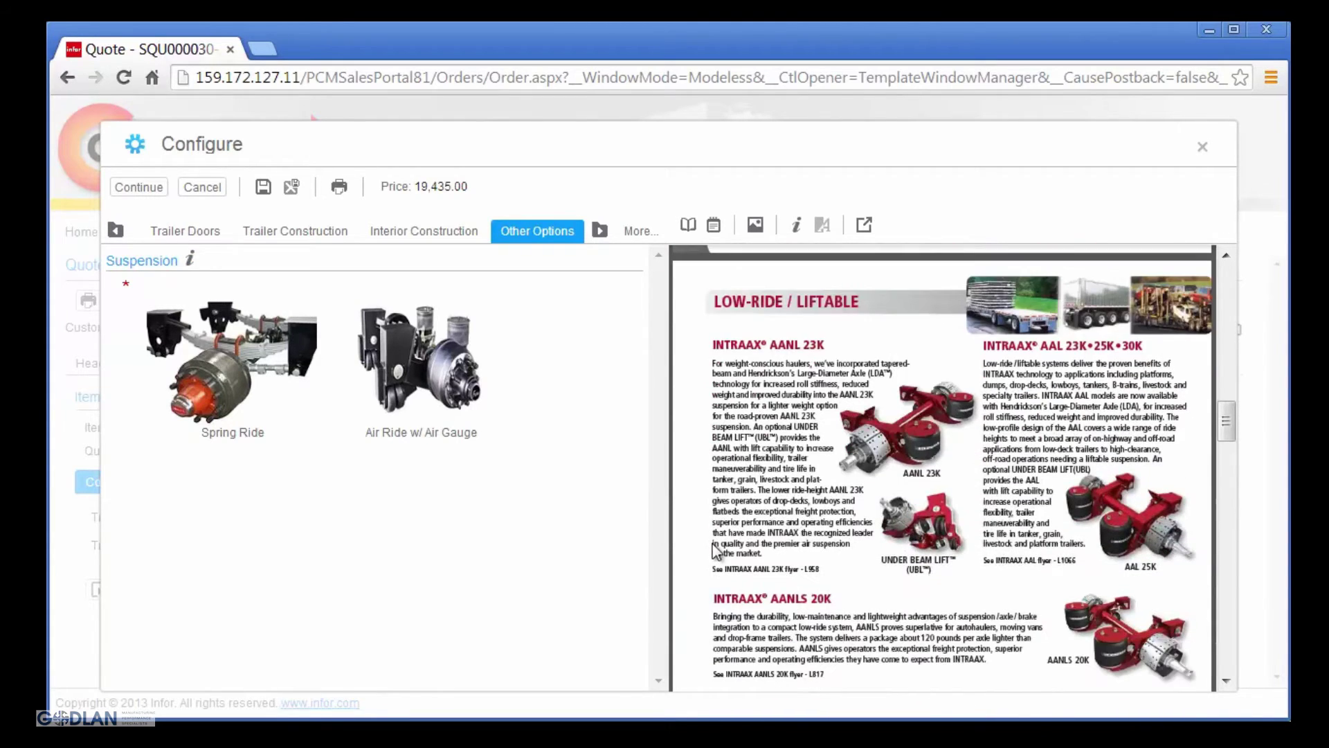
{"action": "left_click", "coordinate": [473, 402]}
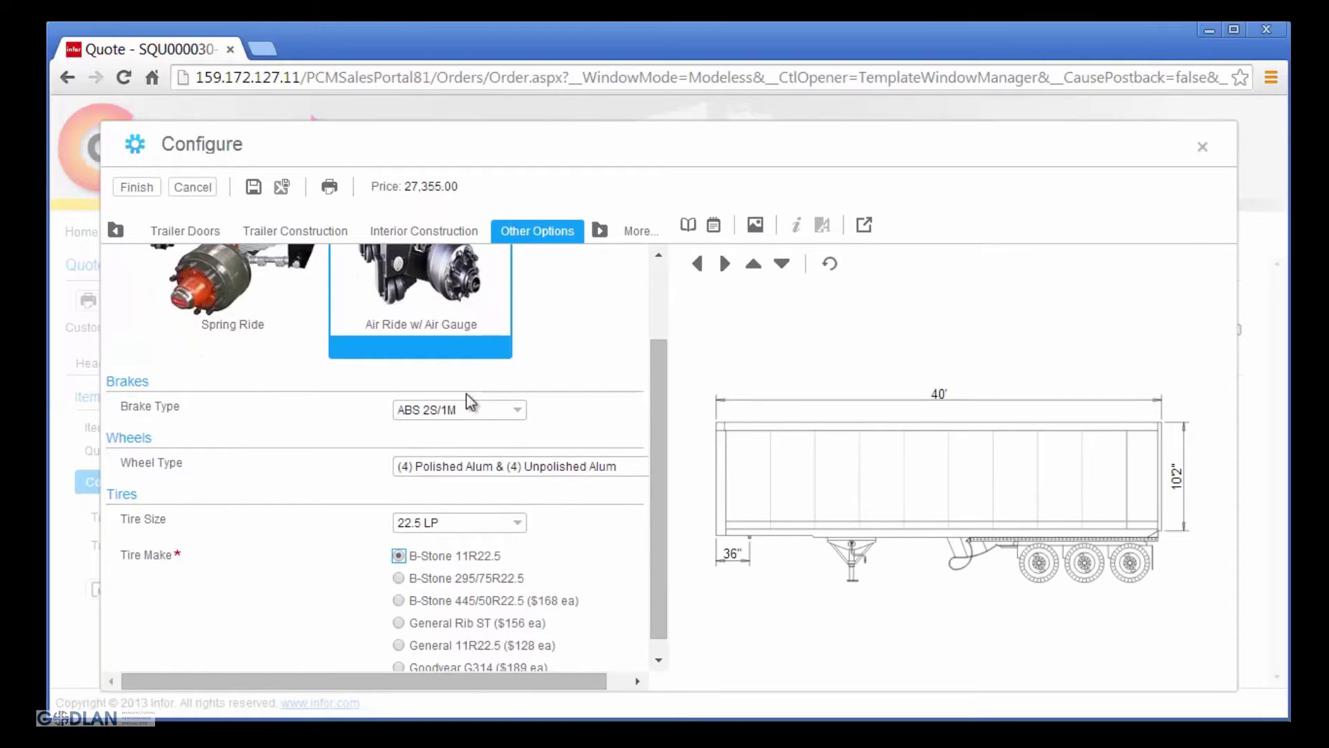
Step: Review the trailer's pricing and specifications, followed by the summary of the selected configuration options
{"action": "left_click", "coordinate": [711, 231]}
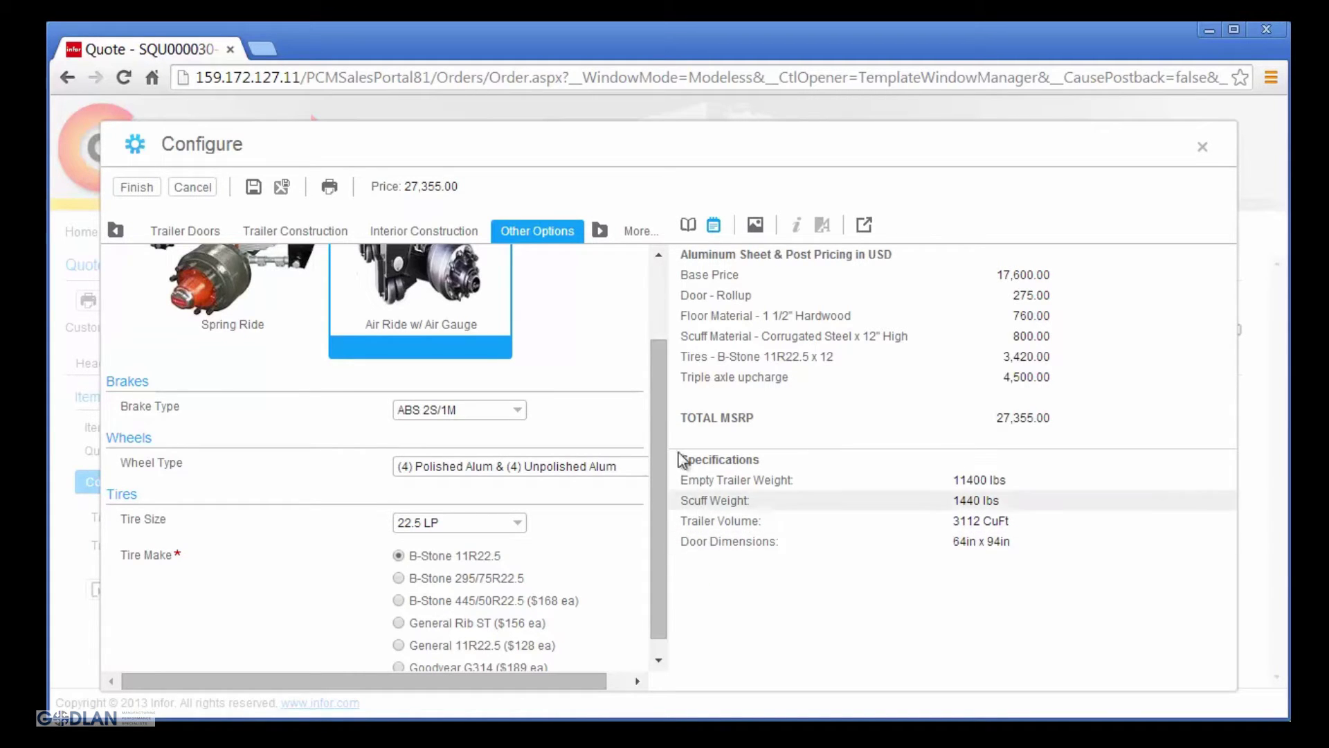
{"action": "left_click", "coordinate": [689, 226]}
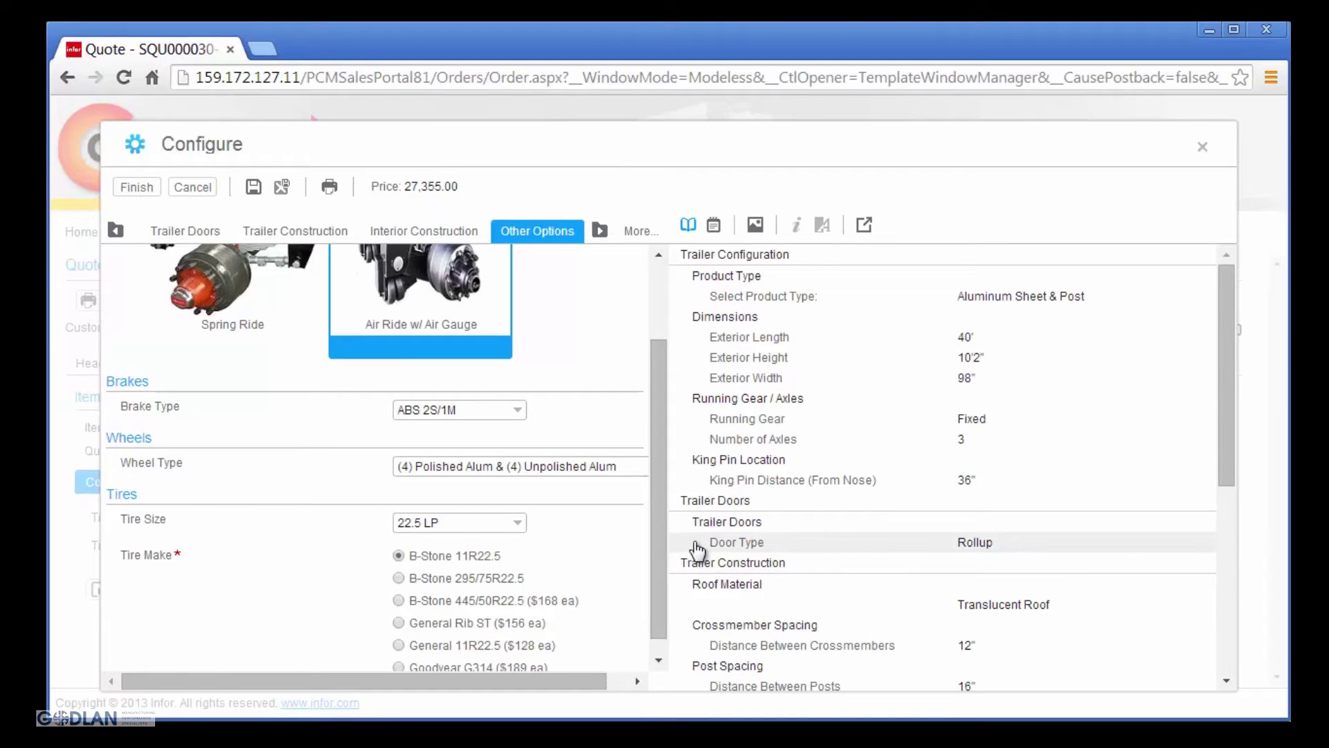
Step: Change the trailer's door type to Swing, check the itemized pricing and finish the configuration
{"action": "left_click", "coordinate": [926, 553]}
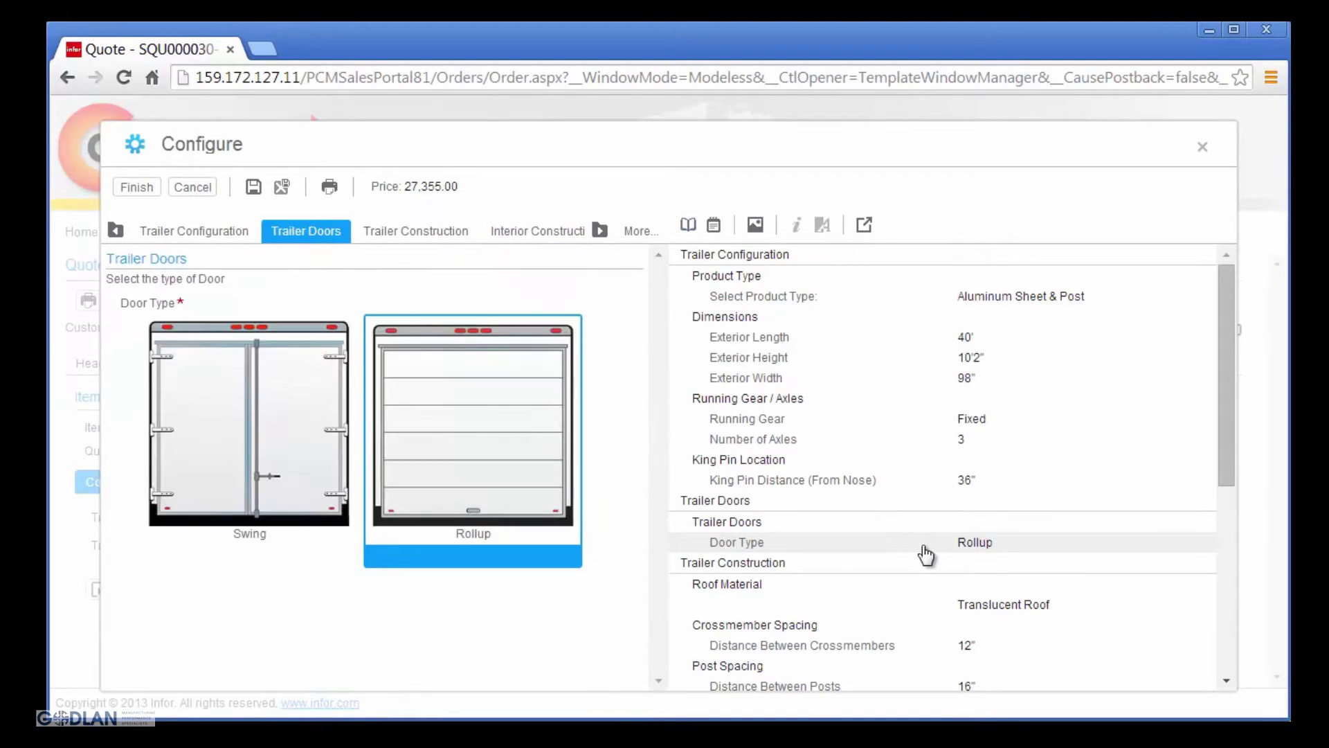
{"action": "left_click", "coordinate": [260, 501]}
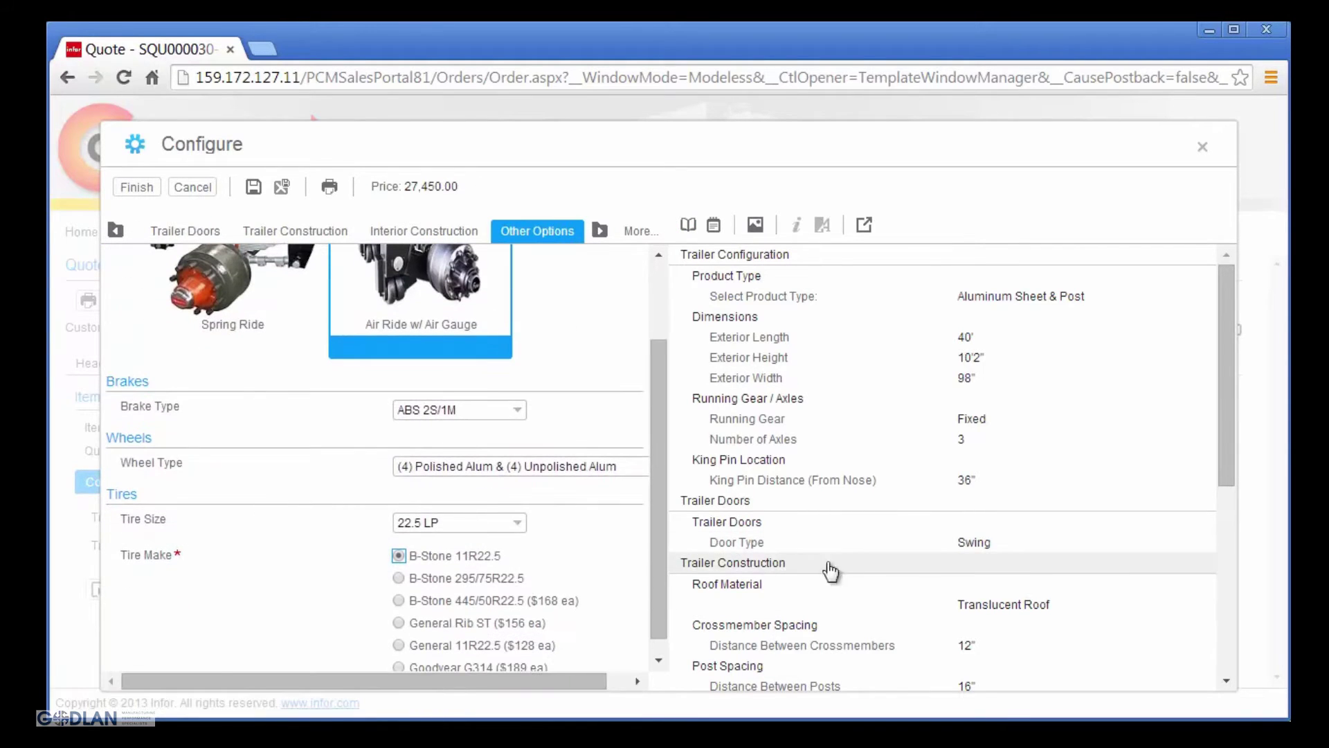
{"action": "left_click", "coordinate": [714, 225]}
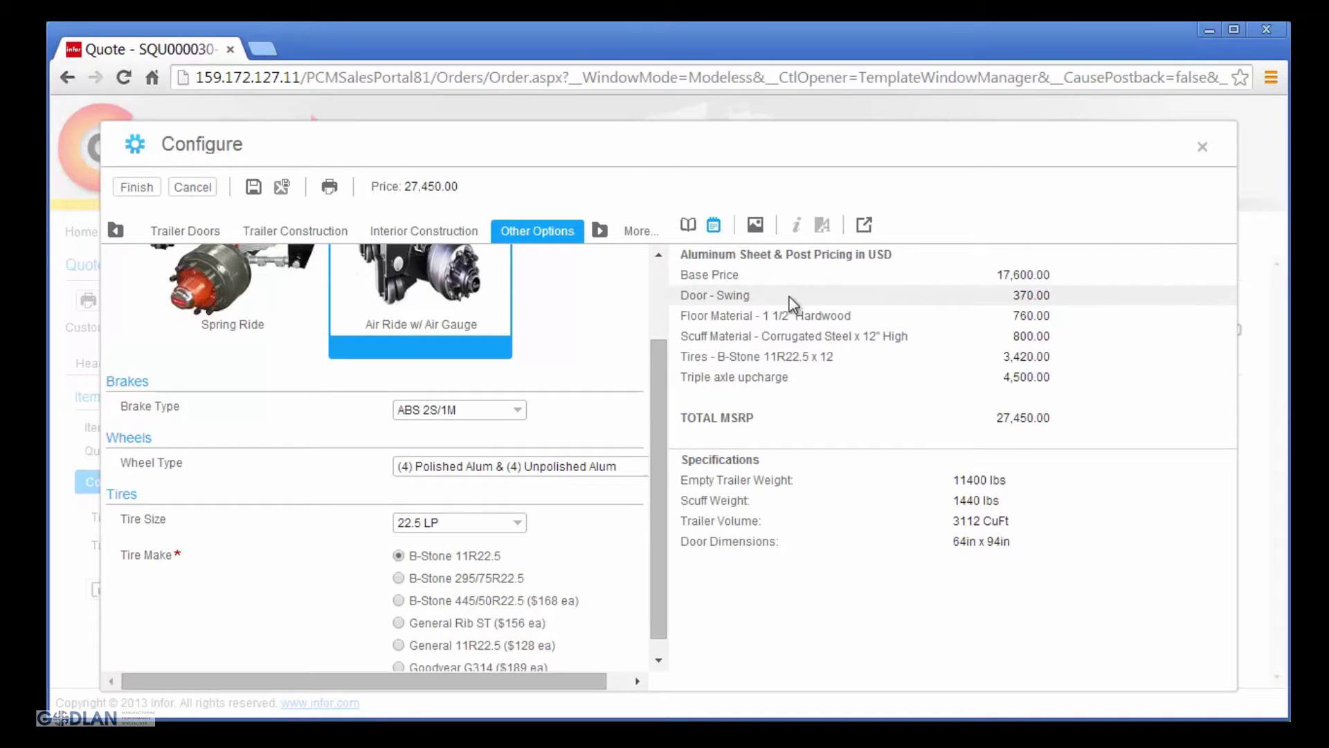
{"action": "left_click", "coordinate": [136, 187]}
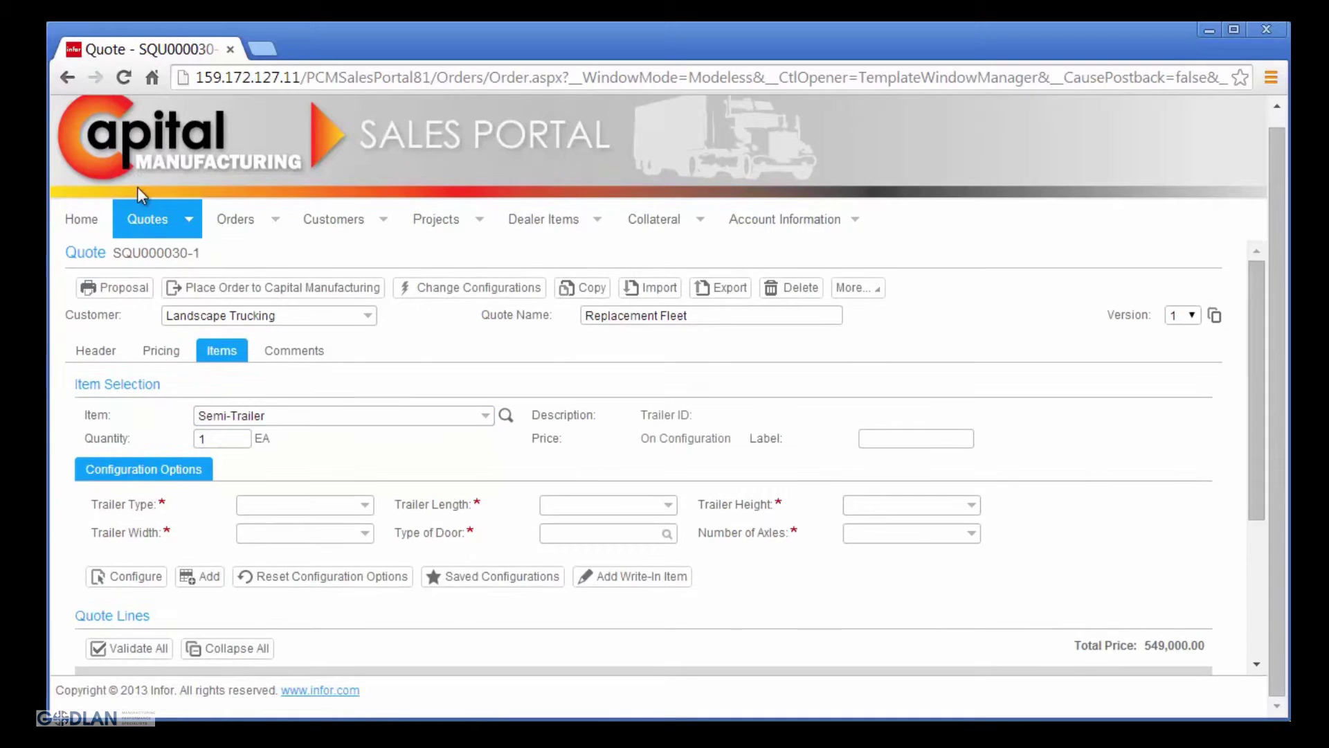
Step: Review the semi-trailer's quote line and view its dimensioned drawing
{"action": "scroll", "coordinate": [352, 413], "scroll_direction": "down", "scroll_amount": 3}
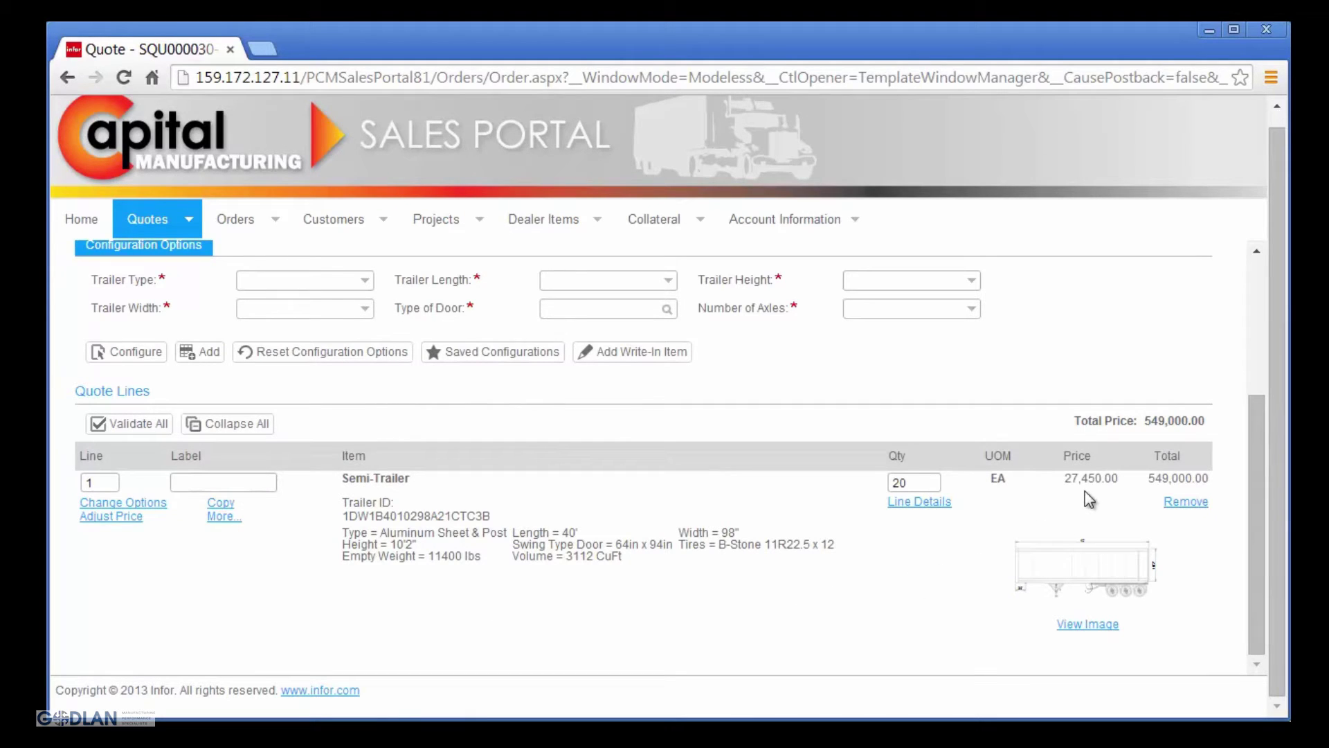
{"action": "left_click", "coordinate": [1094, 622]}
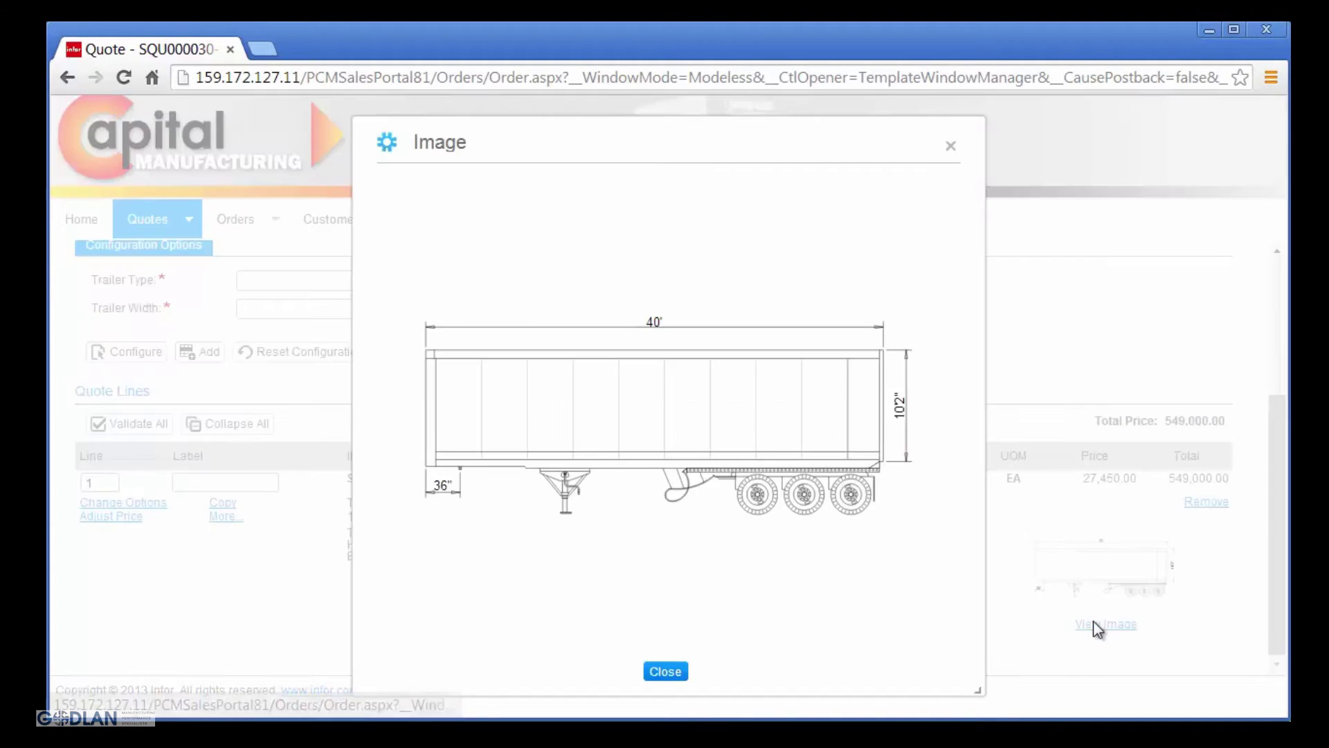
{"action": "left_click", "coordinate": [682, 671]}
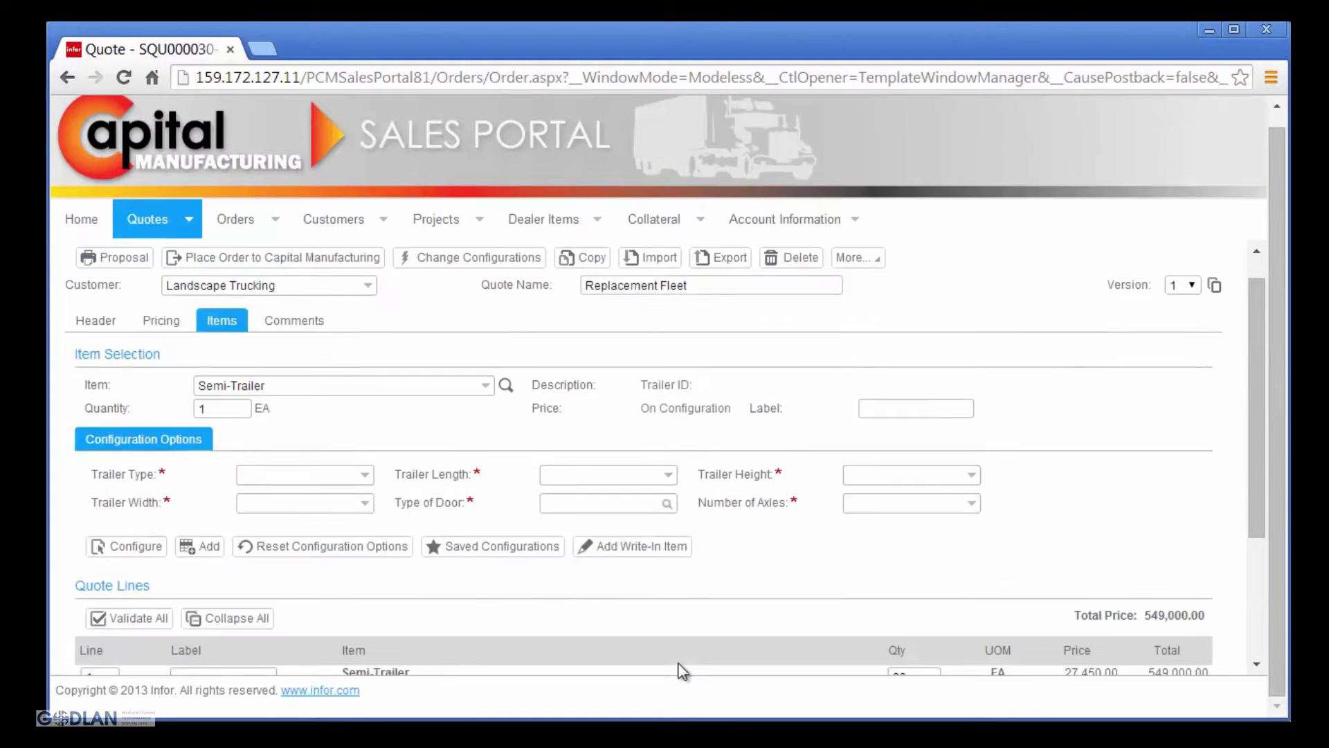
Step: Start a second semi-trailer item with quantity 5, trailer type Z-Plate and length 48'
{"action": "double_click", "coordinate": [211, 450]}
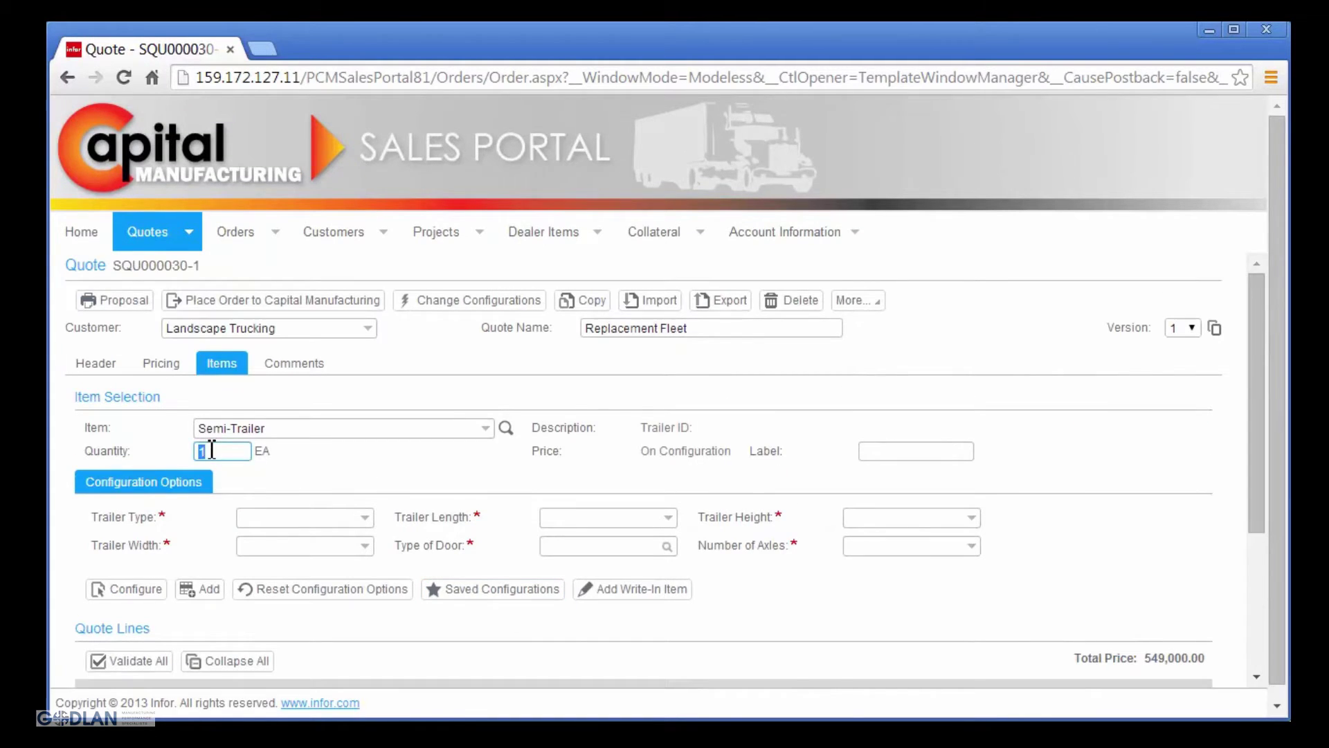
{"action": "type", "text": "5"}
{"action": "left_click", "coordinate": [364, 519]}
{"action": "left_click", "coordinate": [343, 558]}
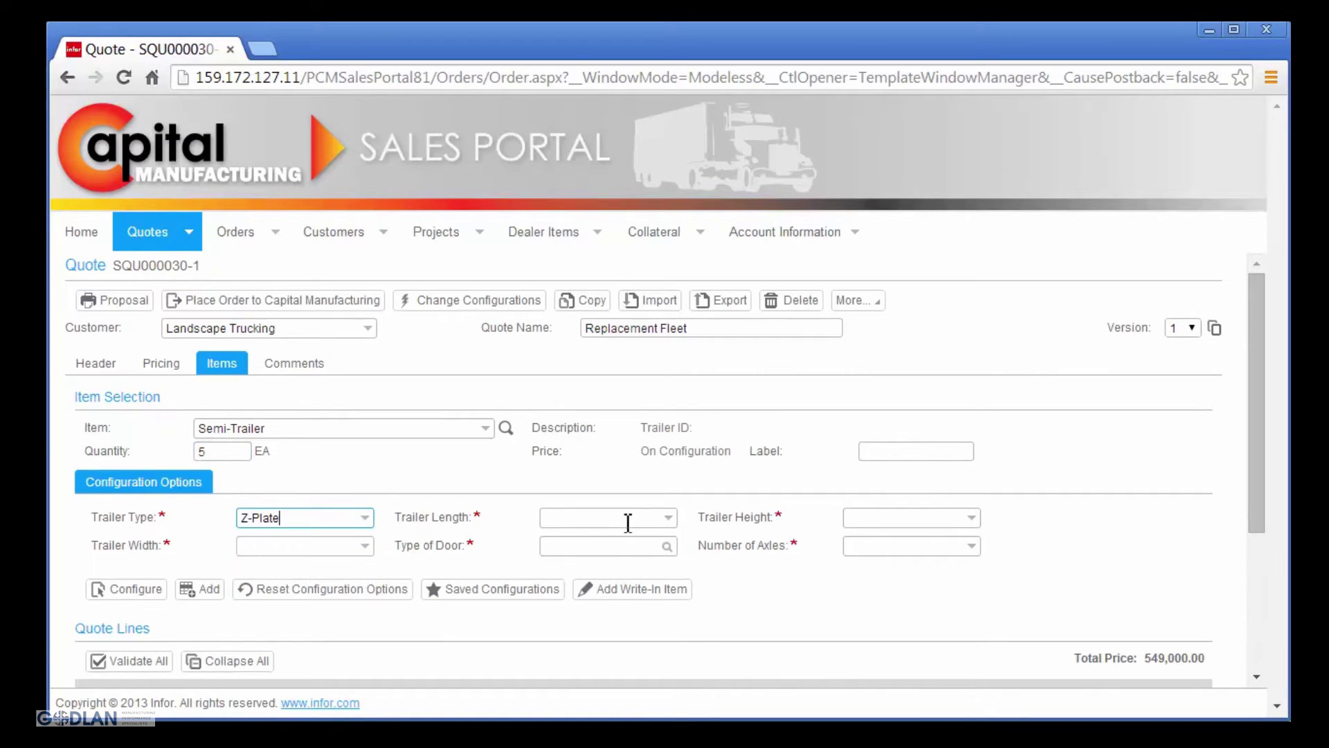
{"action": "left_click", "coordinate": [668, 518]}
{"action": "left_click", "coordinate": [596, 635]}
Step: Set the trailer height to 10'2", width to 98", door type to Swing and number of axles to 3
{"action": "left_click", "coordinate": [970, 518]}
{"action": "left_click", "coordinate": [942, 560]}
{"action": "left_click", "coordinate": [365, 546]}
{"action": "left_click", "coordinate": [346, 586]}
{"action": "left_click", "coordinate": [664, 546]}
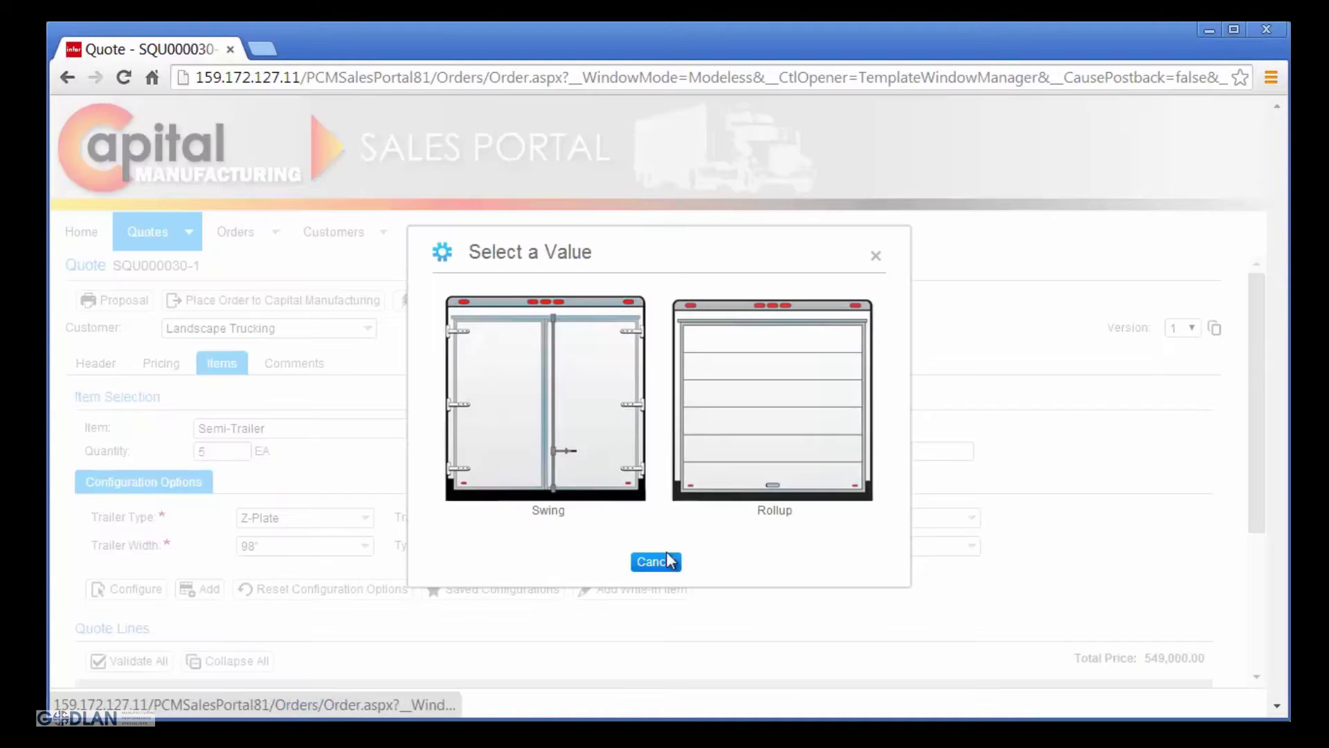
{"action": "left_click", "coordinate": [610, 497]}
{"action": "left_click", "coordinate": [947, 546]}
{"action": "left_click", "coordinate": [878, 603]}
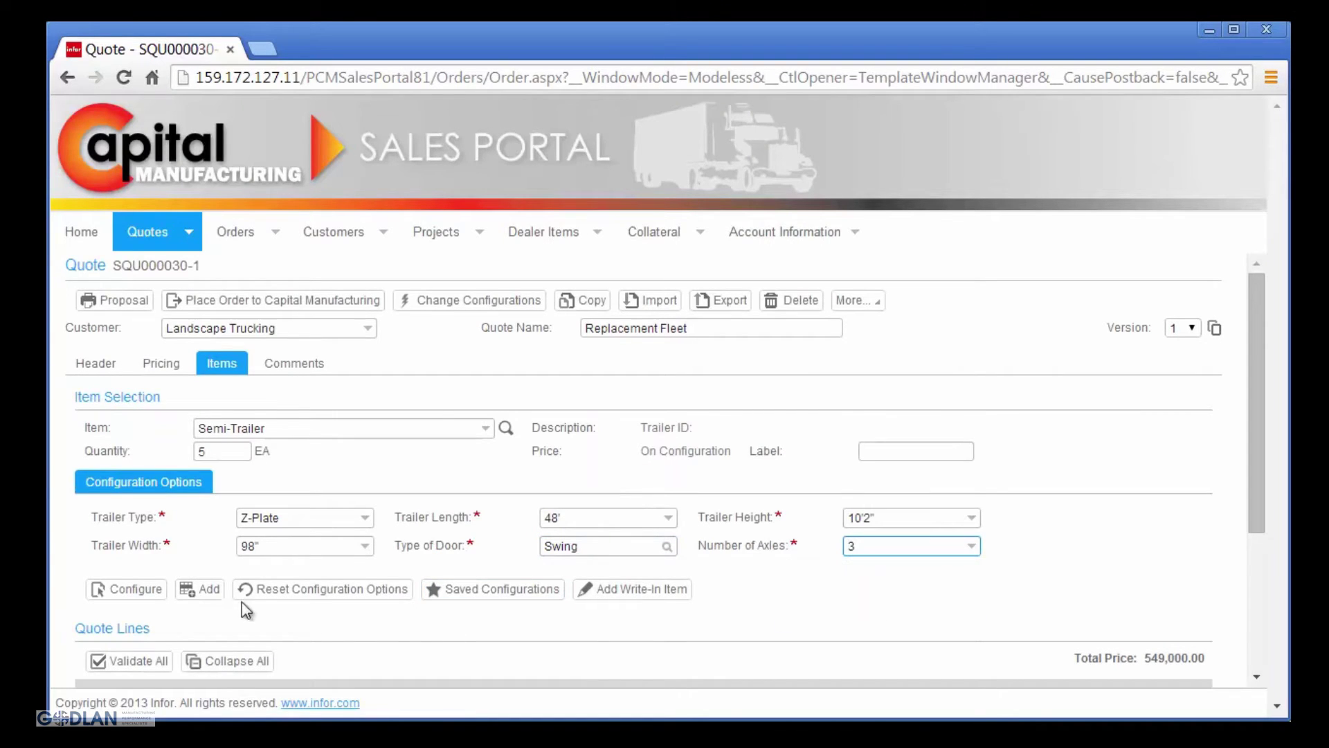
Step: Add the Z-Plate semi-trailer to the quote and view its line image
{"action": "left_click", "coordinate": [206, 589]}
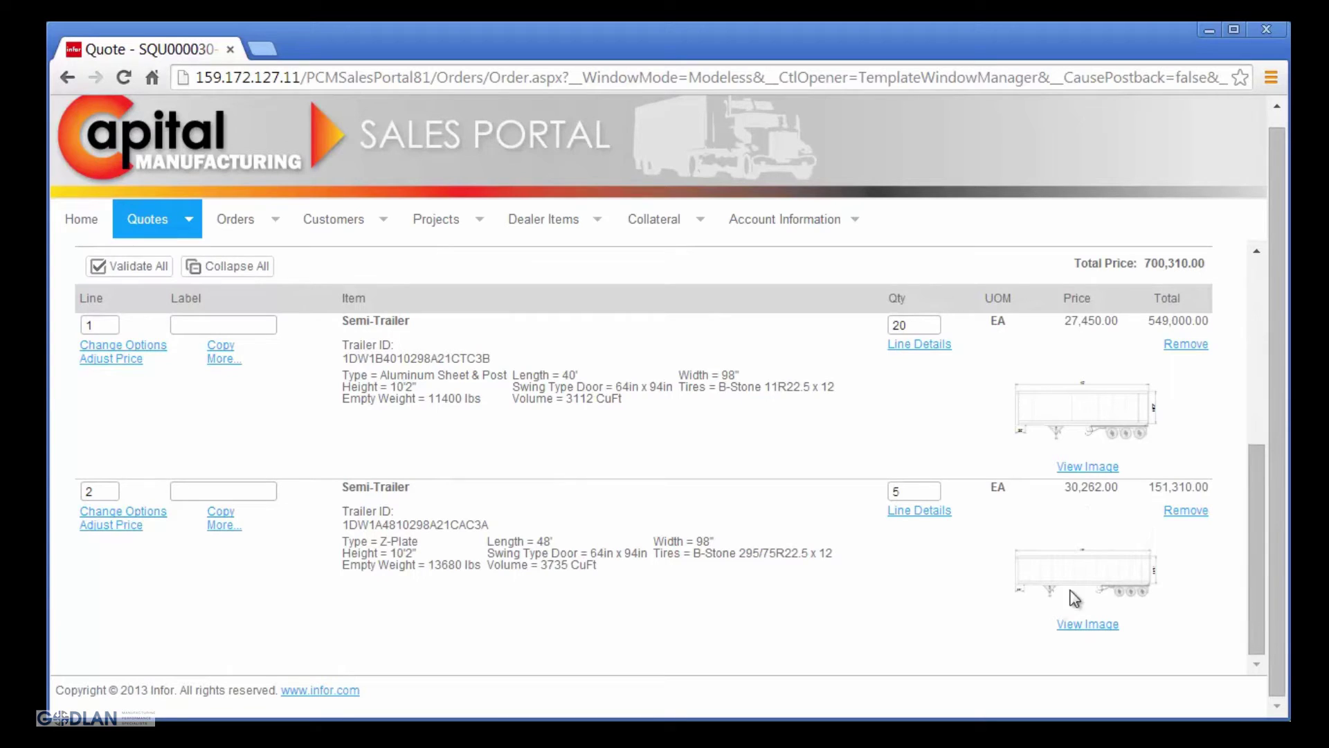
{"action": "left_click", "coordinate": [1081, 625]}
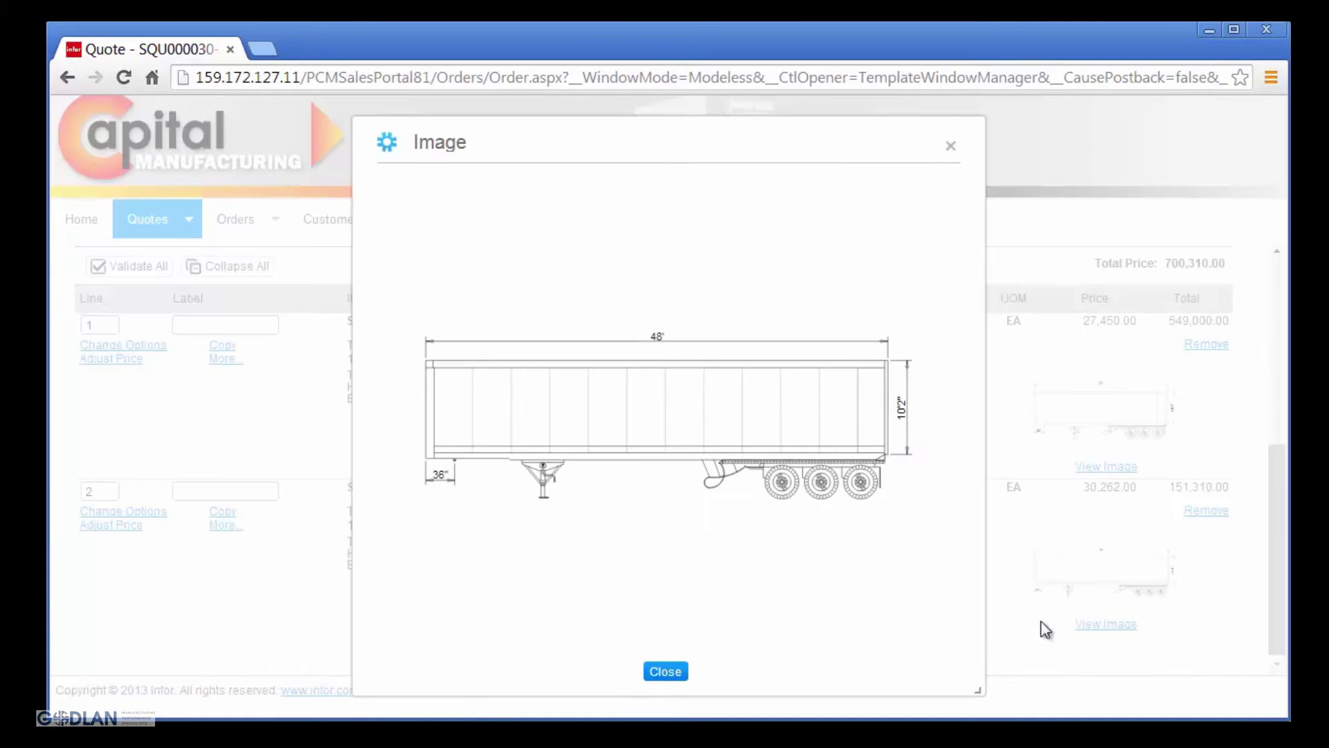
{"action": "left_click", "coordinate": [654, 673]}
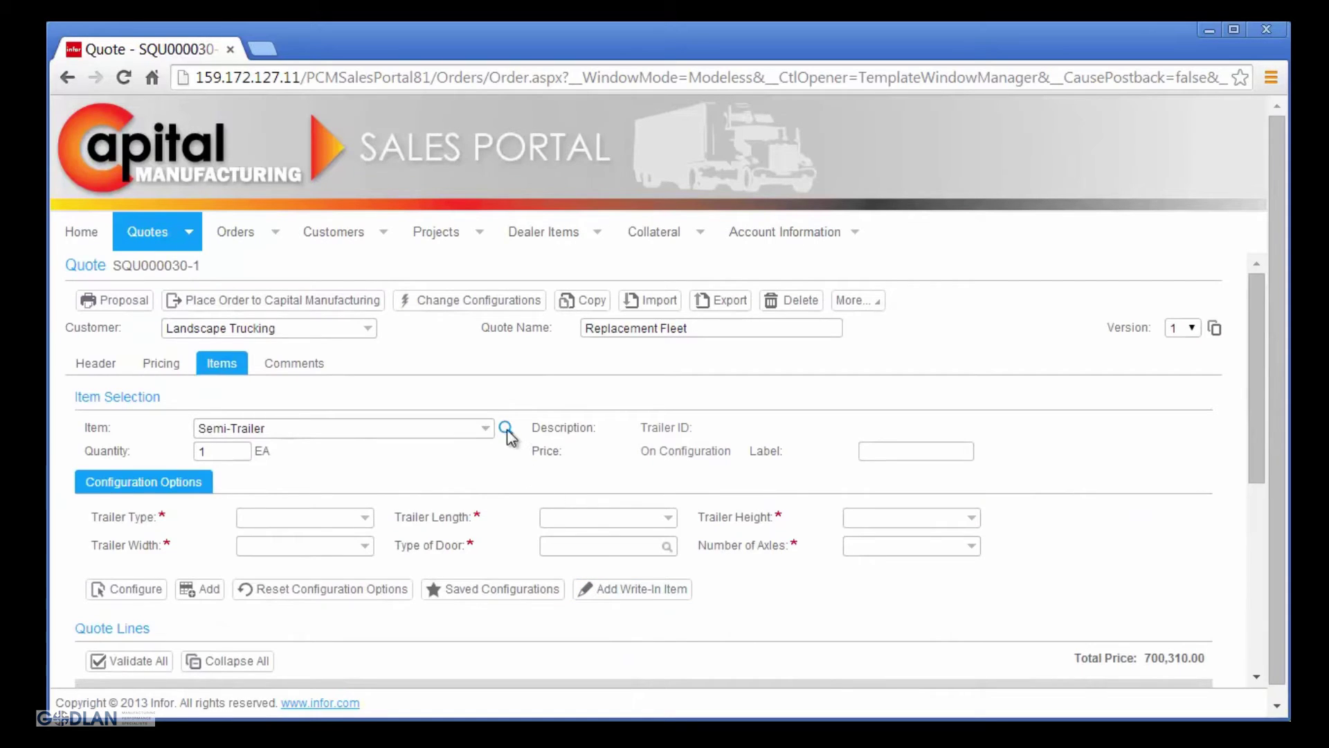
Step: Find the 18" x 18" x 24" powder coated black steel toolbox 1330009BP under Add-on Parts, Underbody Truck/Trailer Tool Boxes, and select it
{"action": "left_click", "coordinate": [506, 429]}
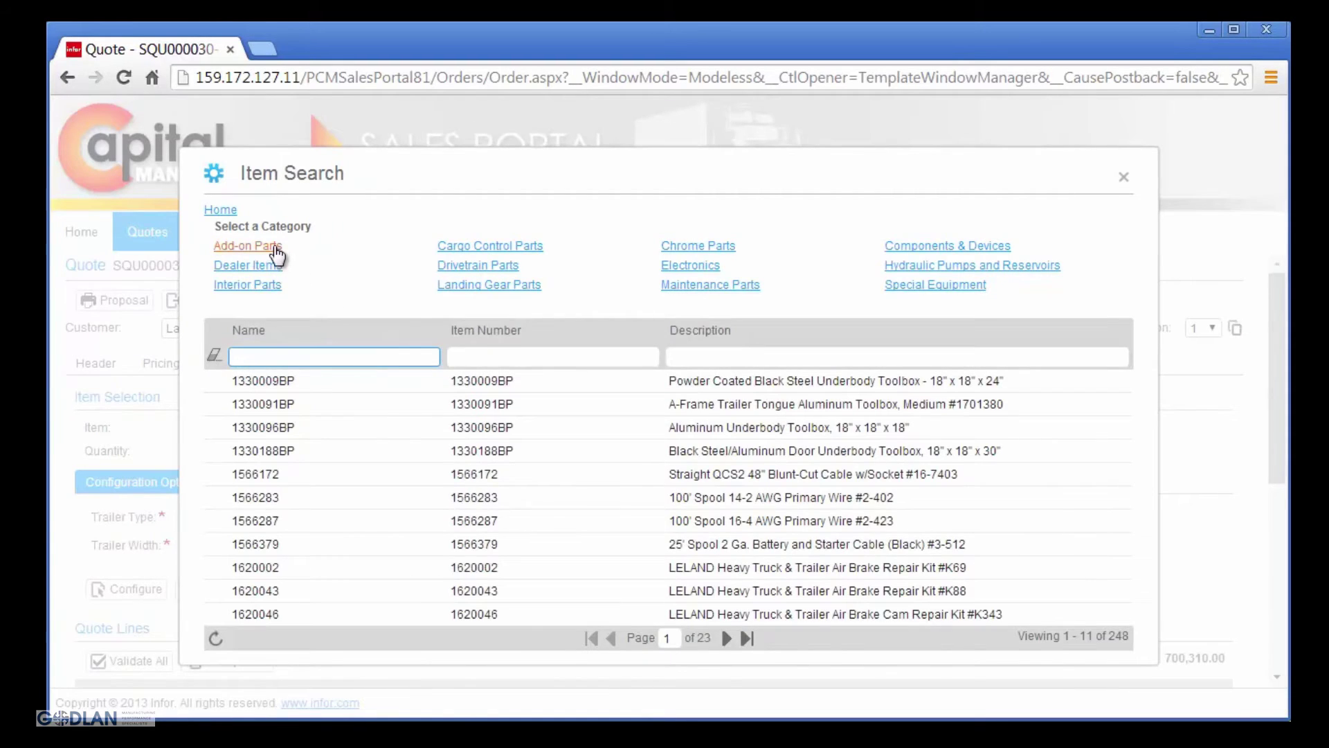
{"action": "left_click", "coordinate": [276, 250]}
{"action": "left_click", "coordinate": [461, 279]}
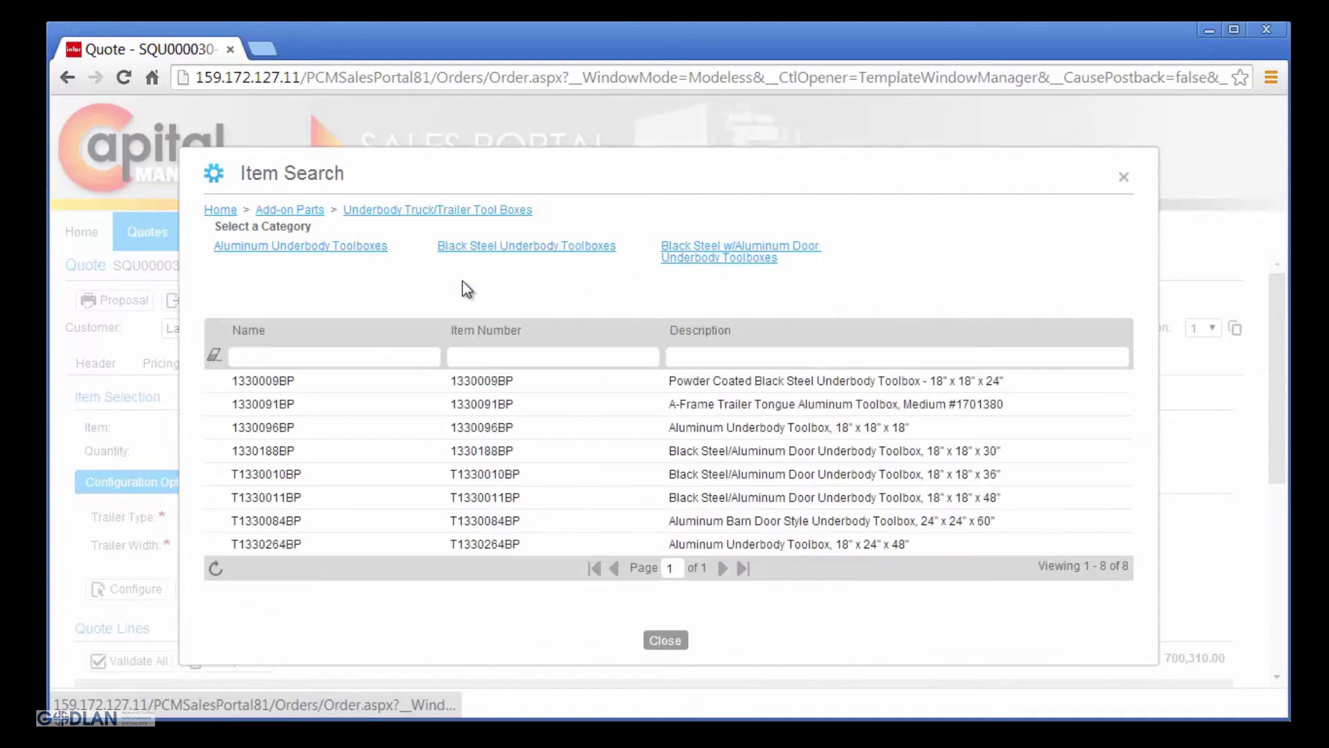
{"action": "double_click", "coordinate": [475, 379]}
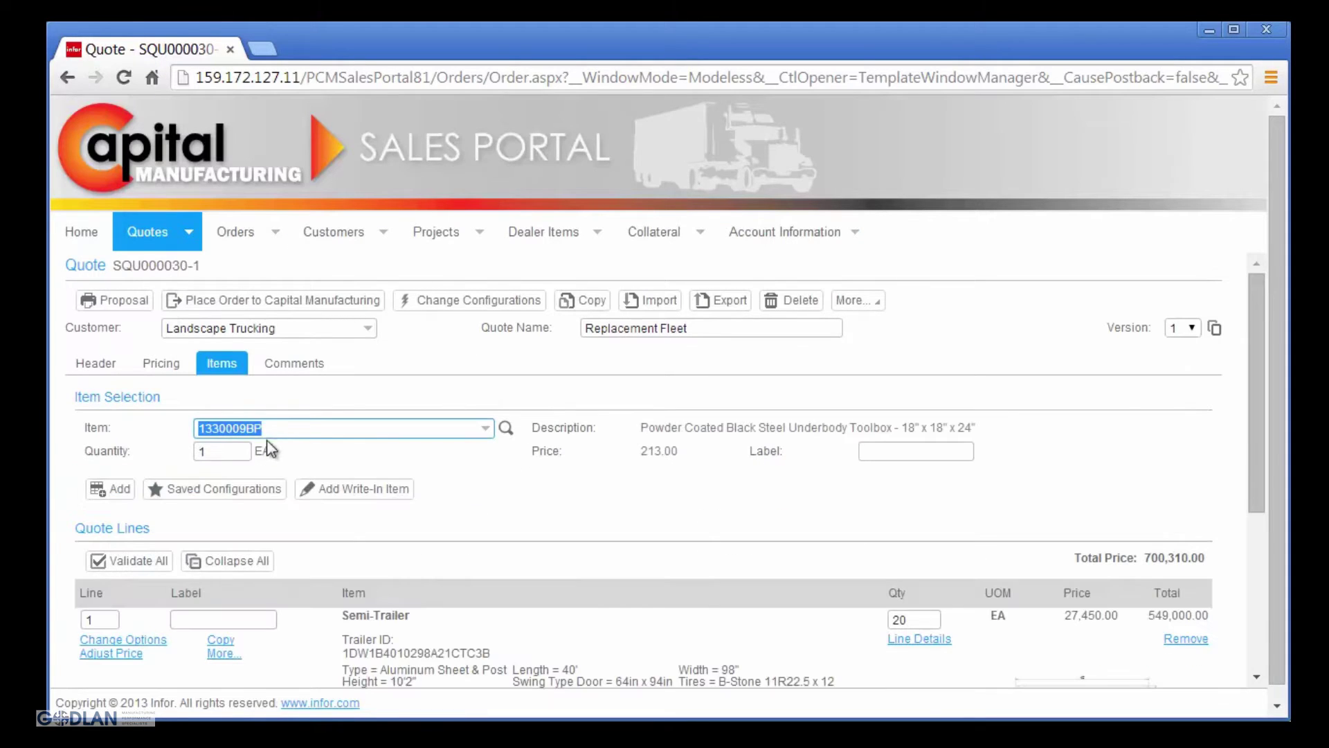
Step: Set the toolbox quantity to 25, add it to the quote and check its quote line
{"action": "left_click", "coordinate": [227, 455]}
{"action": "key", "text": "BackSpace"}
{"action": "type", "text": "25"}
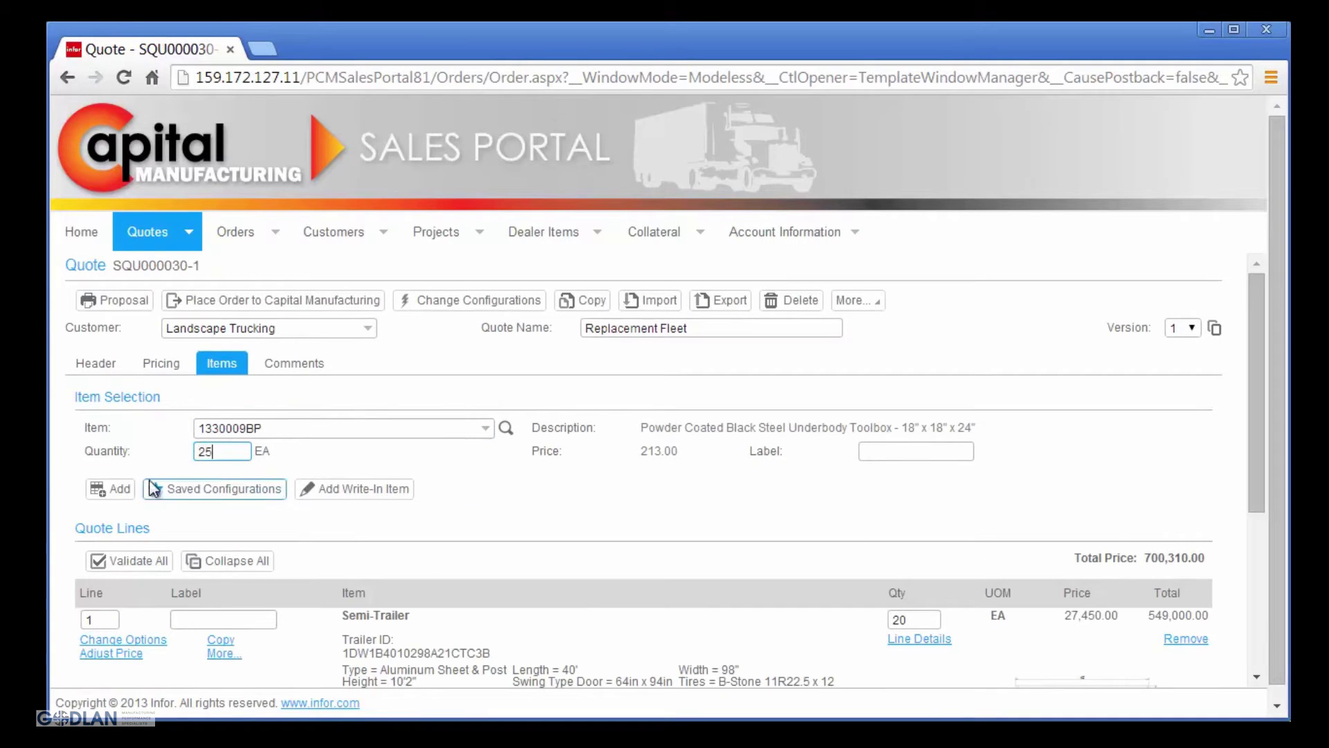
{"action": "left_click", "coordinate": [125, 488]}
{"action": "scroll", "coordinate": [341, 542], "scroll_direction": "down", "scroll_amount": 5}
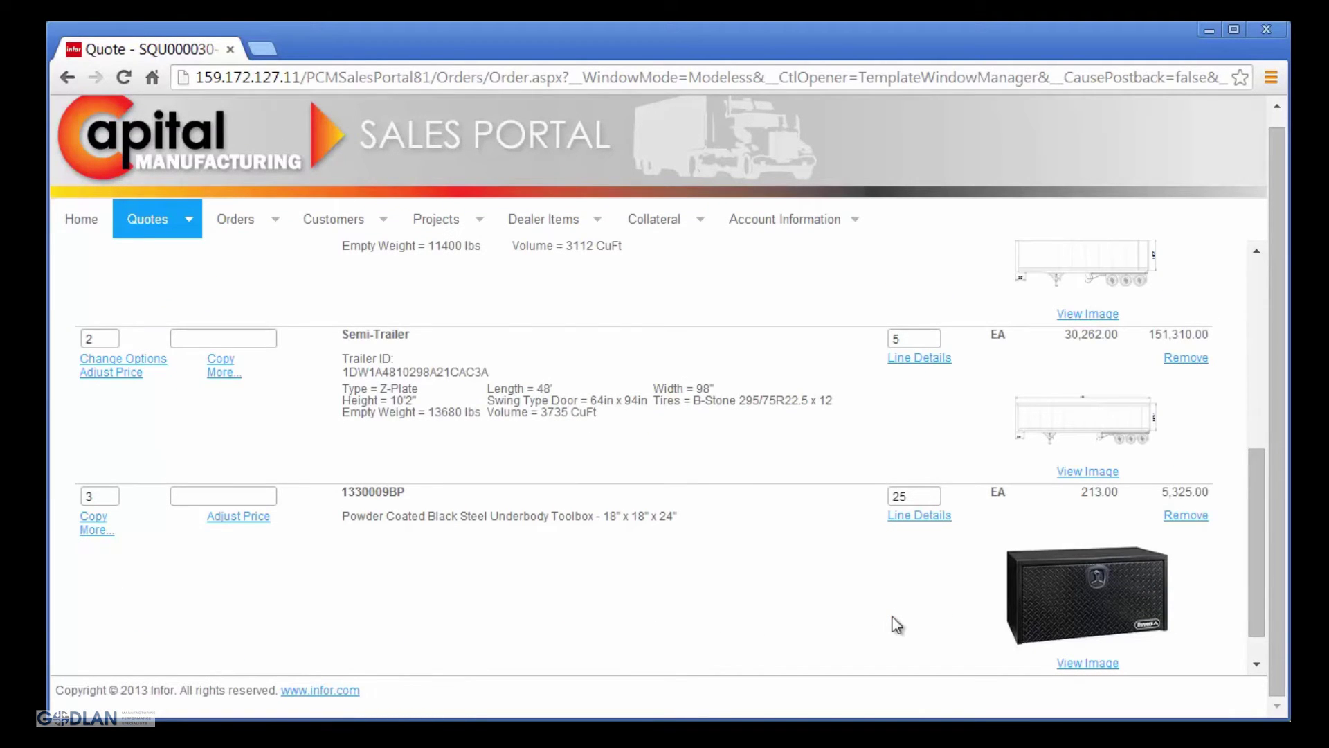
Step: Review the quote's pricing summary, including dealer margin, additional discount, other charges and final customer price
{"action": "scroll", "coordinate": [897, 625], "scroll_direction": "up", "scroll_amount": 5}
{"action": "scroll", "coordinate": [511, 562], "scroll_direction": "up", "scroll_amount": 2}
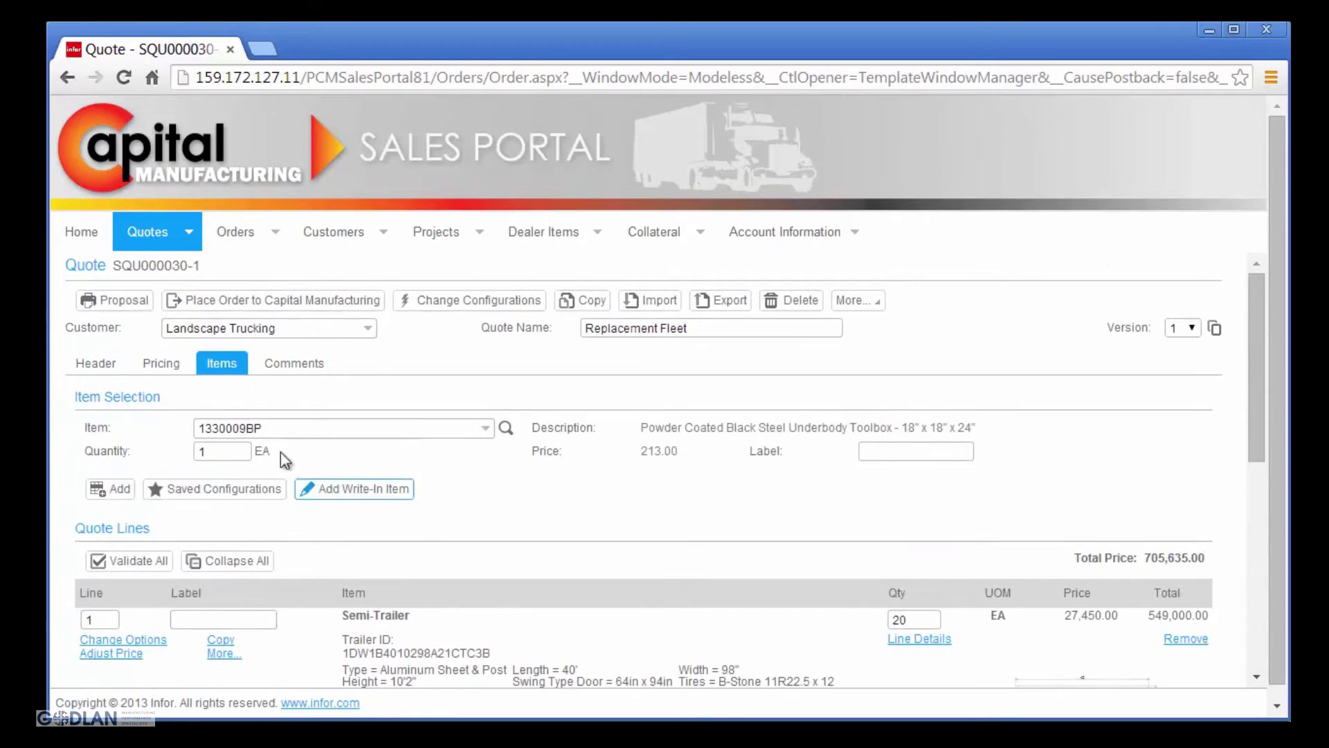
{"action": "left_click", "coordinate": [175, 363]}
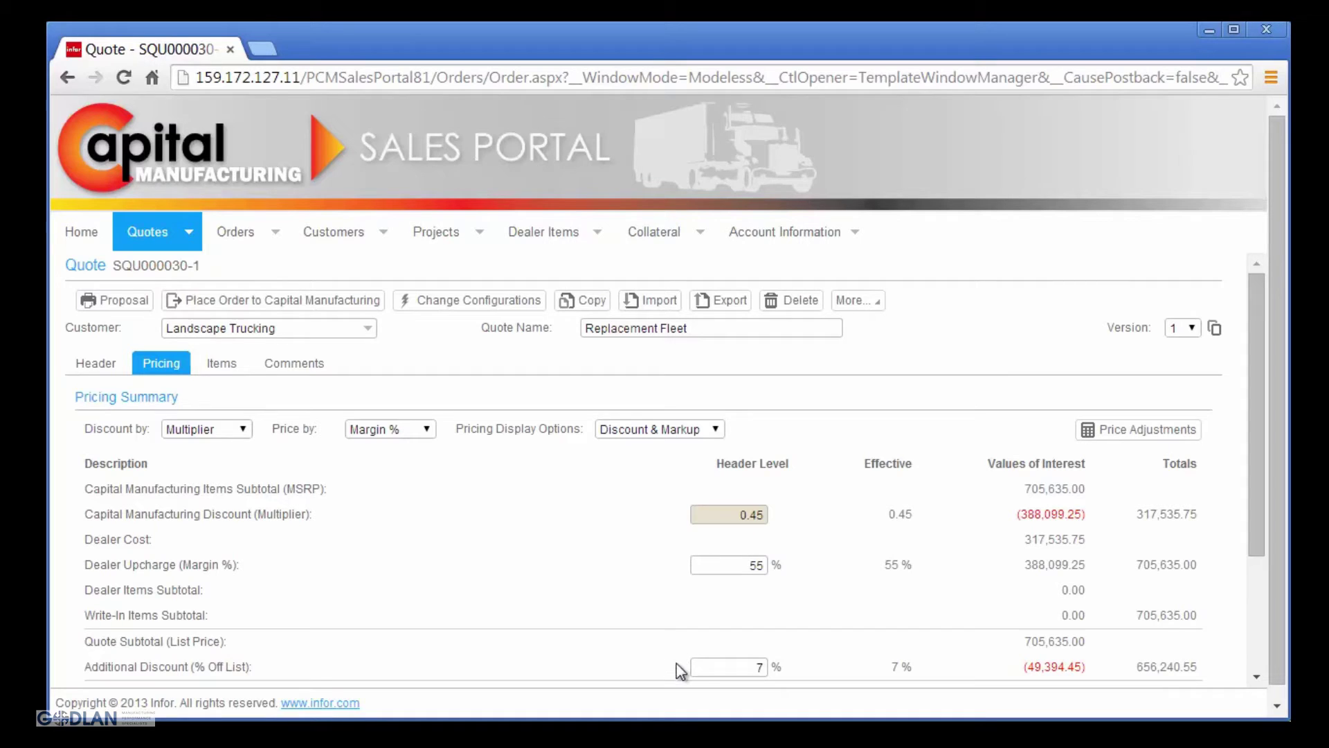
{"action": "scroll", "coordinate": [678, 664], "scroll_direction": "down", "scroll_amount": 3}
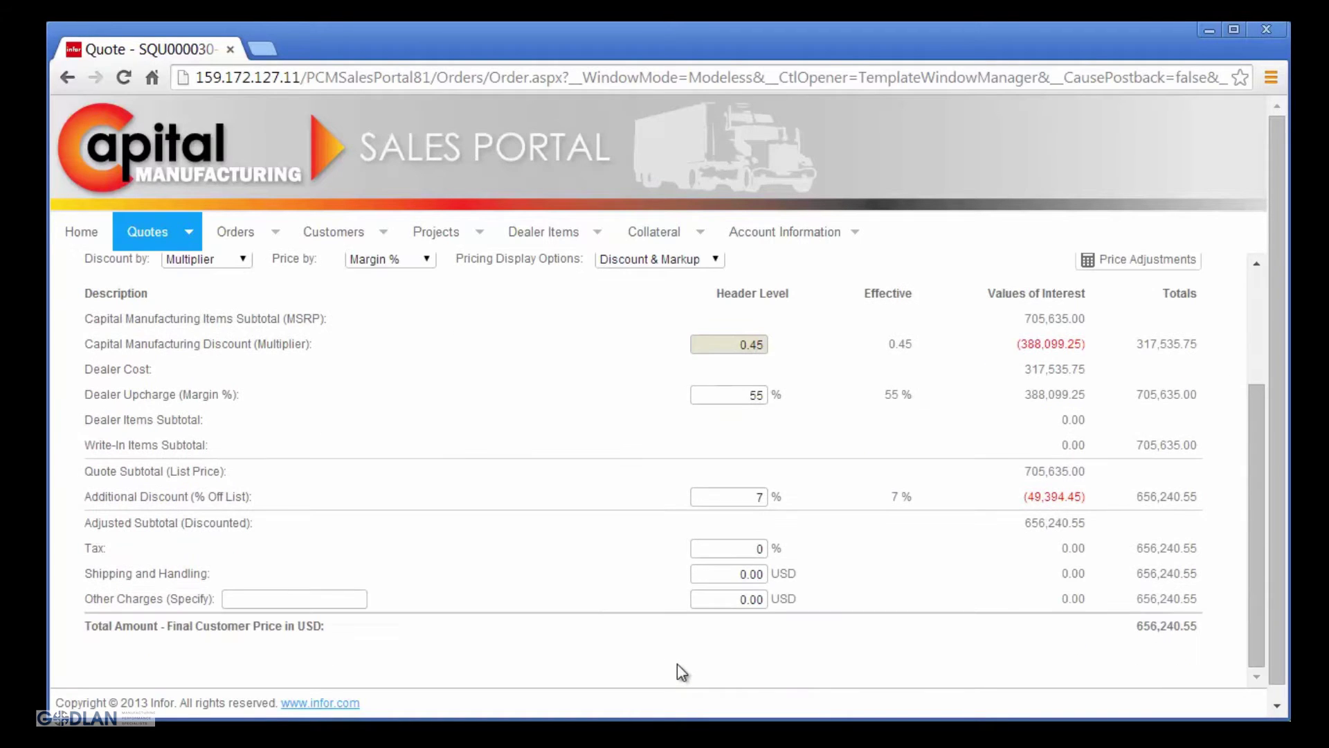
{"action": "scroll", "coordinate": [677, 666], "scroll_direction": "up", "scroll_amount": 3}
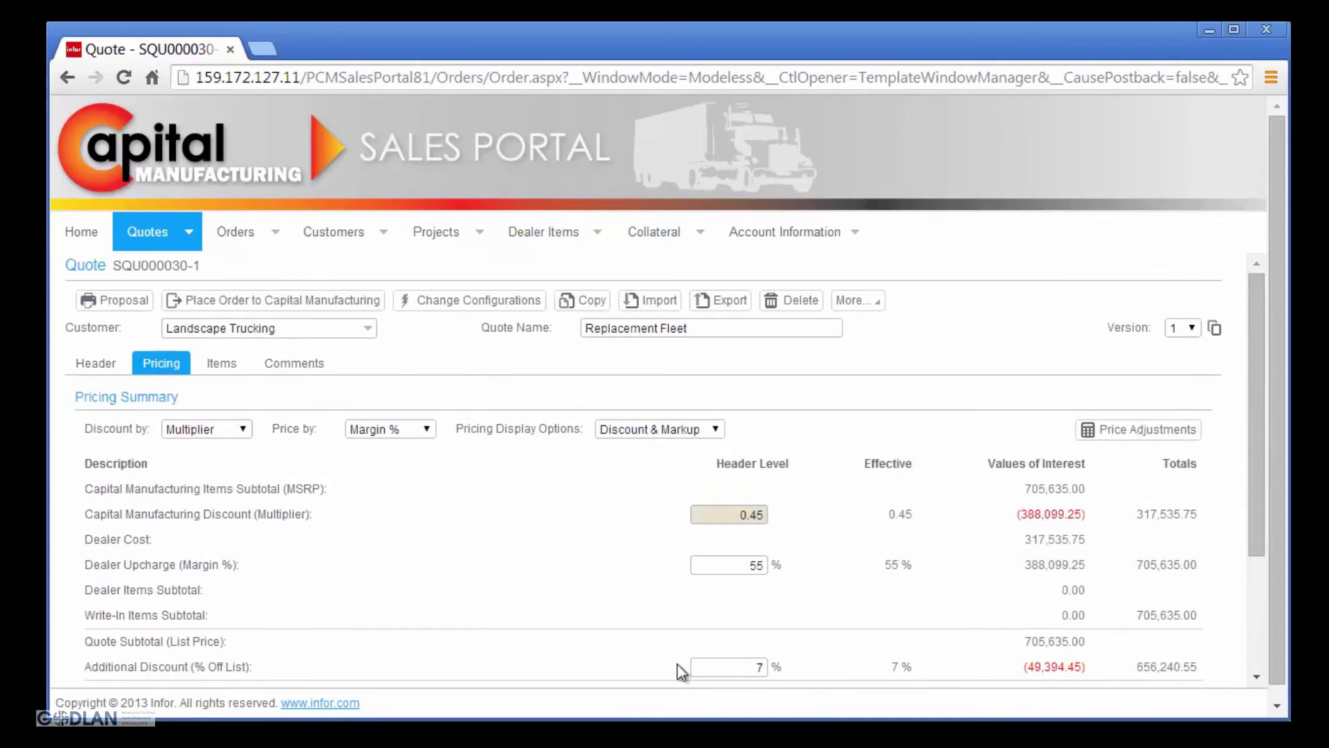
Step: Start a proposal including Cover Page, Introduction Letter, Specification Sheet, Drawing Sheet, 3D Model, Inspection Form, Warranty, and Terms and Conditions
{"action": "left_click", "coordinate": [117, 300]}
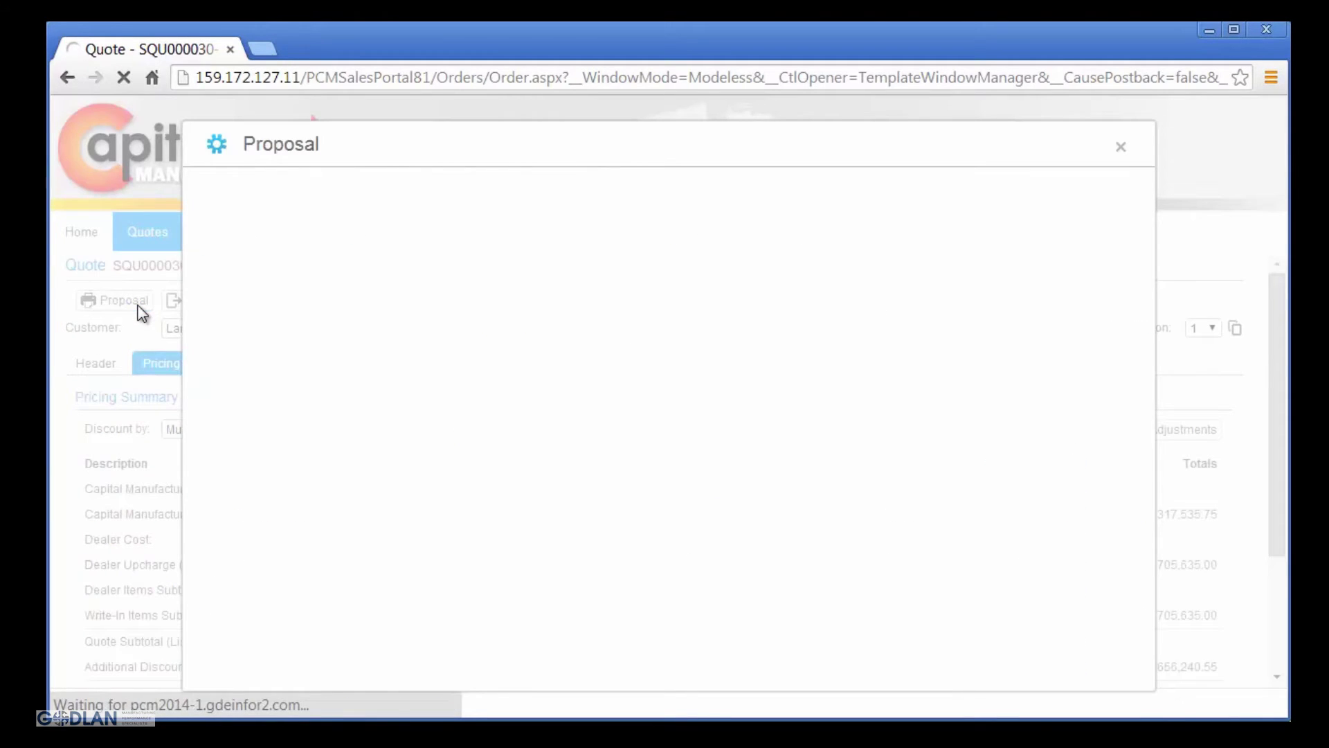
{"action": "left_click", "coordinate": [277, 287]}
{"action": "left_click", "coordinate": [409, 282]}
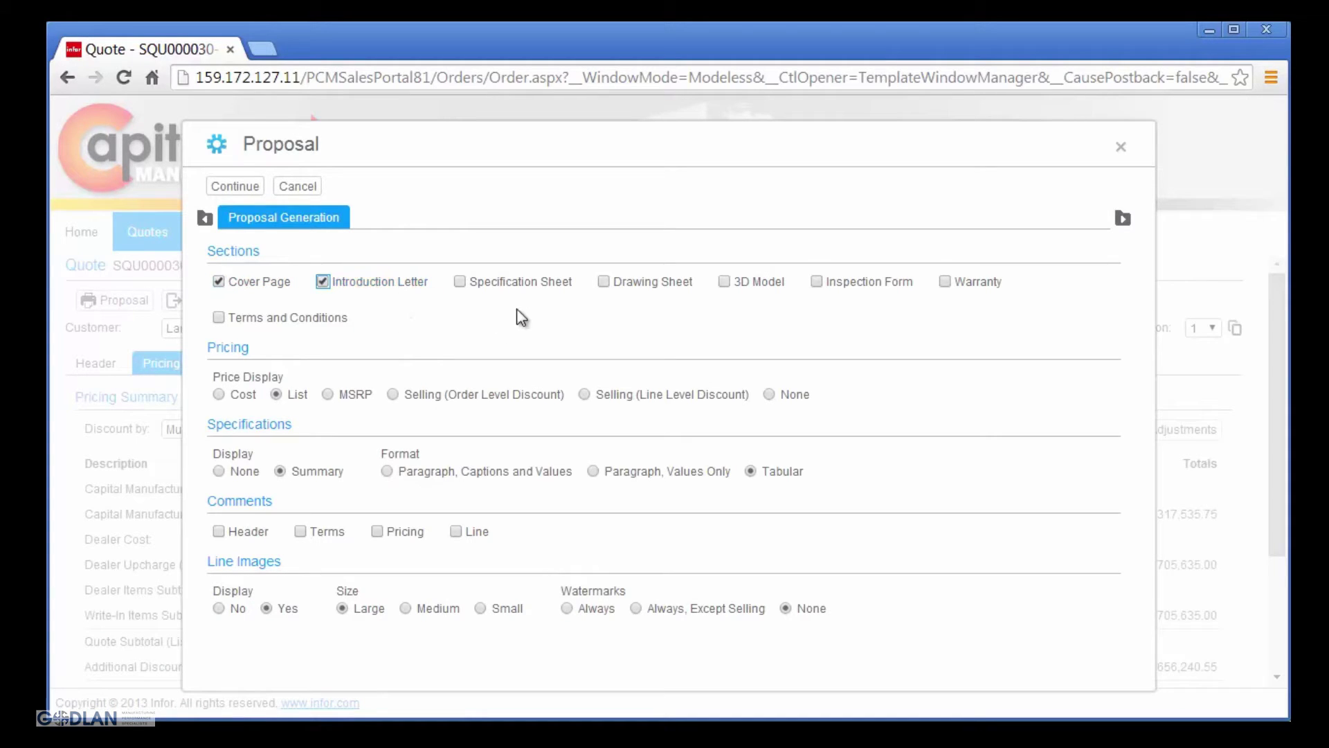
{"action": "left_click", "coordinate": [531, 292]}
{"action": "left_click", "coordinate": [642, 282]}
{"action": "left_click", "coordinate": [762, 284]}
{"action": "left_click", "coordinate": [892, 291]}
{"action": "left_click", "coordinate": [964, 285]}
{"action": "left_click", "coordinate": [319, 321]}
Step: Set the proposal's price display to MSRP and generate the proposal document
{"action": "left_click", "coordinate": [346, 392]}
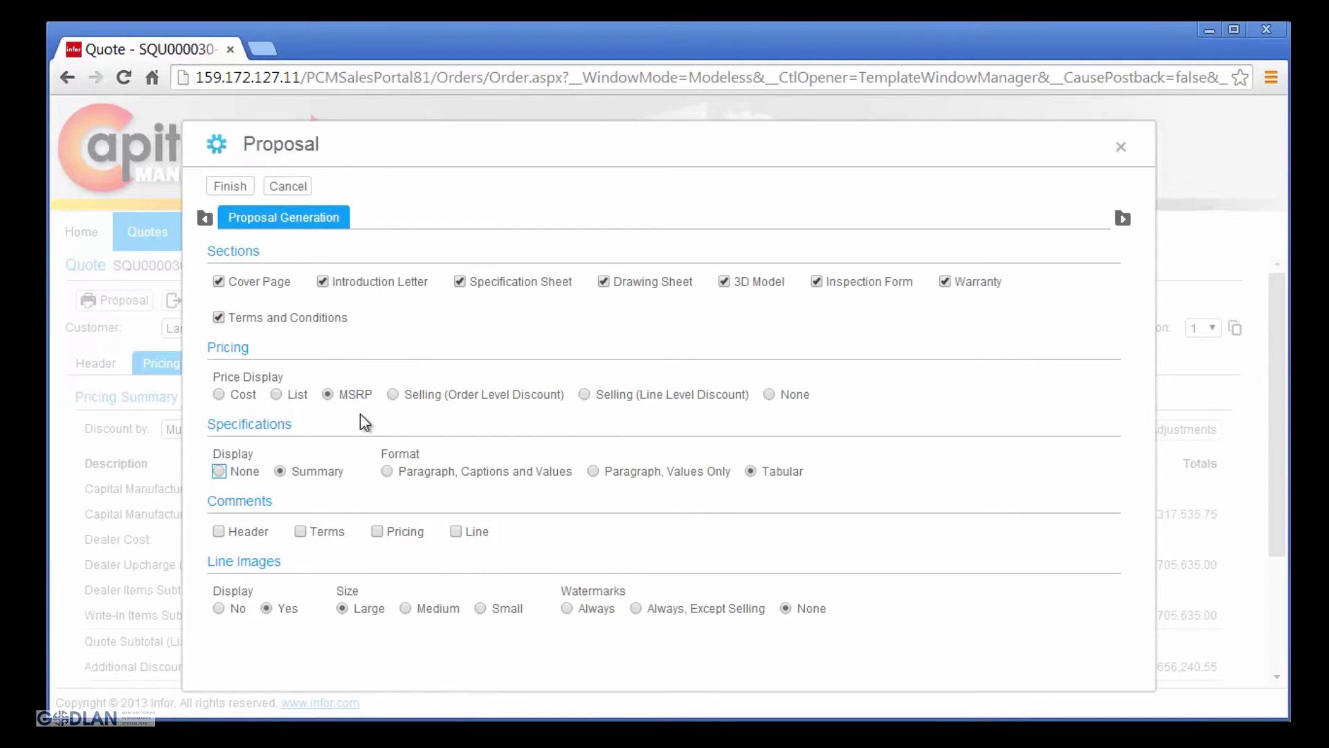
{"action": "left_click", "coordinate": [229, 188]}
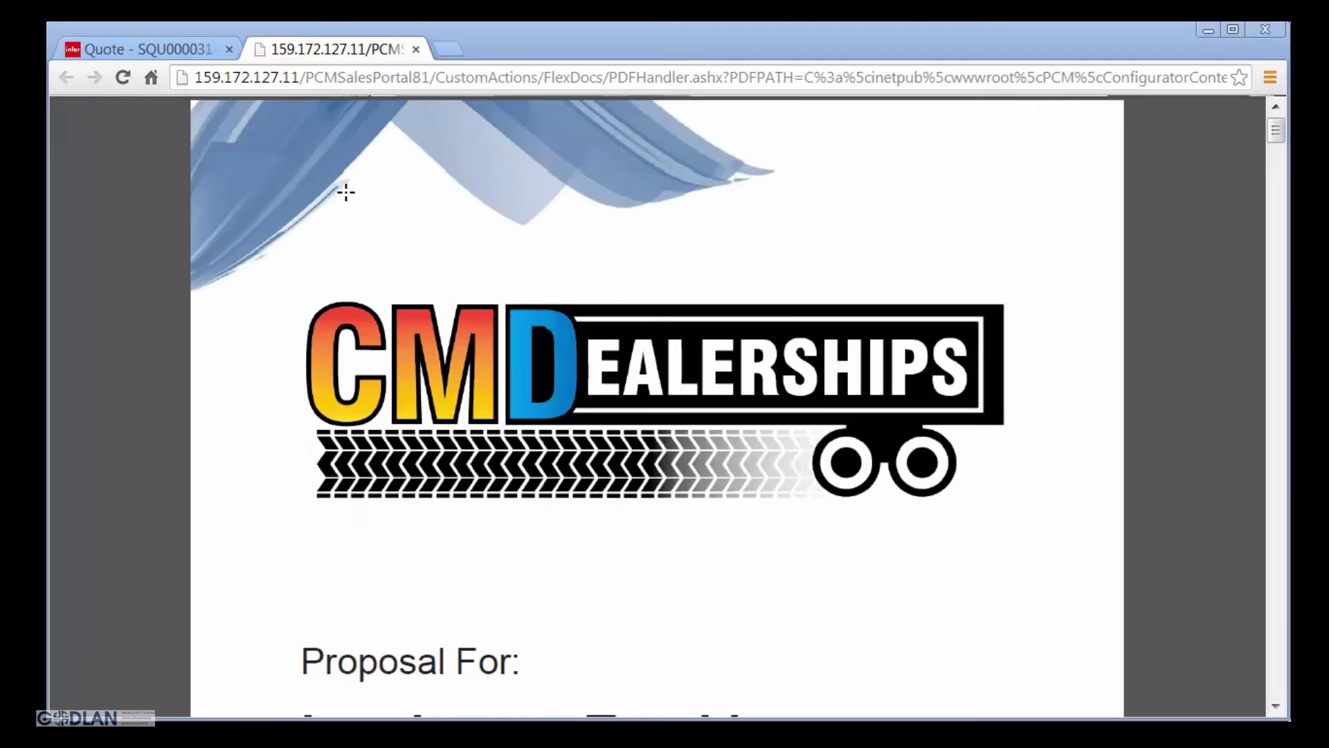
Step: Read through the proposal's cover page, introduction letter and itemized quote pricing at full-page size
{"action": "mouse_move", "coordinate": [726, 627]}
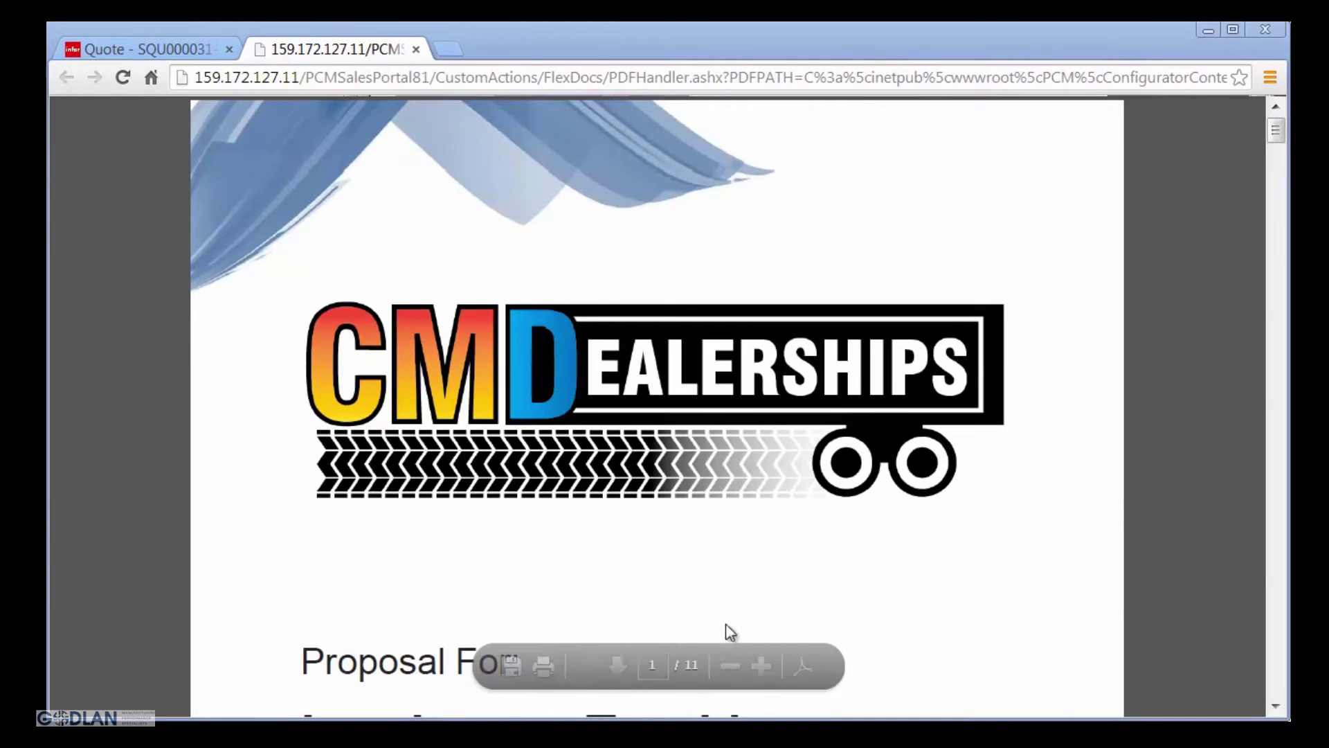
{"action": "left_click", "coordinate": [731, 663]}
{"action": "left_click", "coordinate": [731, 663]}
{"action": "left_click", "coordinate": [731, 664]}
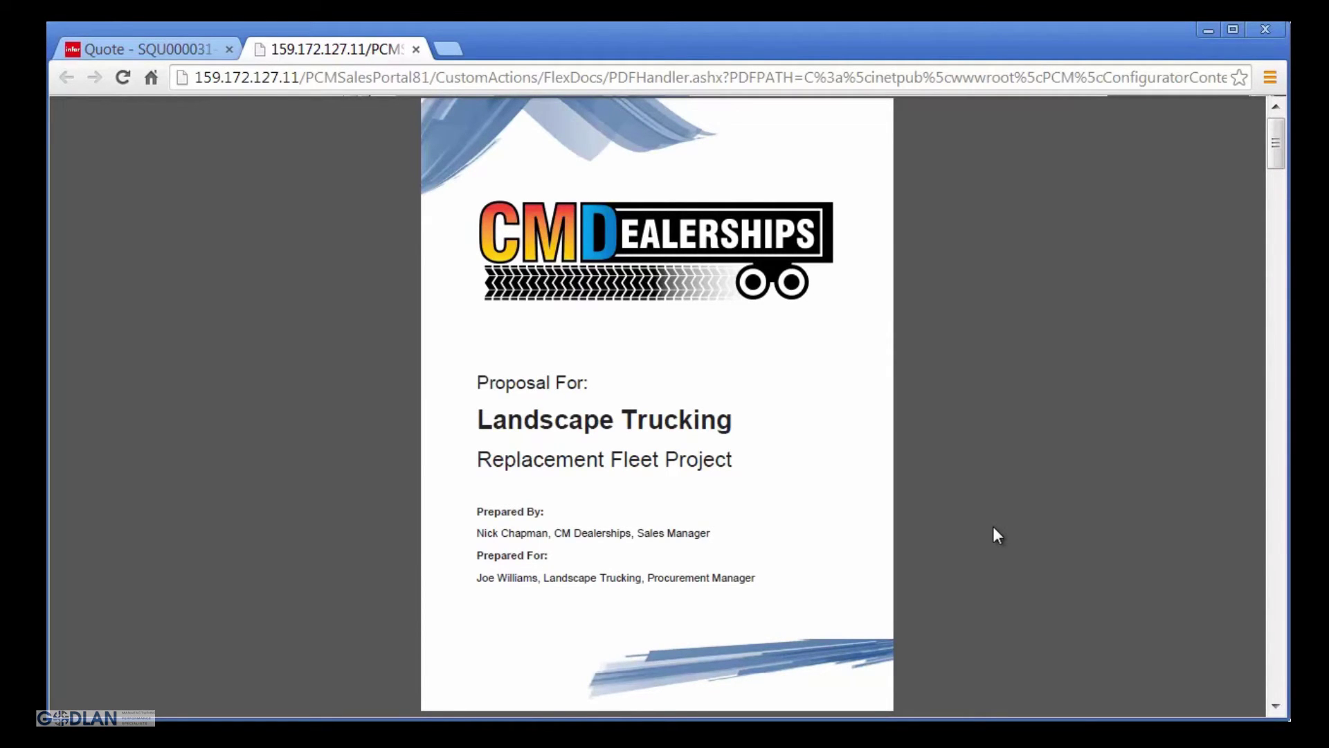
{"action": "scroll", "coordinate": [993, 527], "scroll_direction": "down", "scroll_amount": 8}
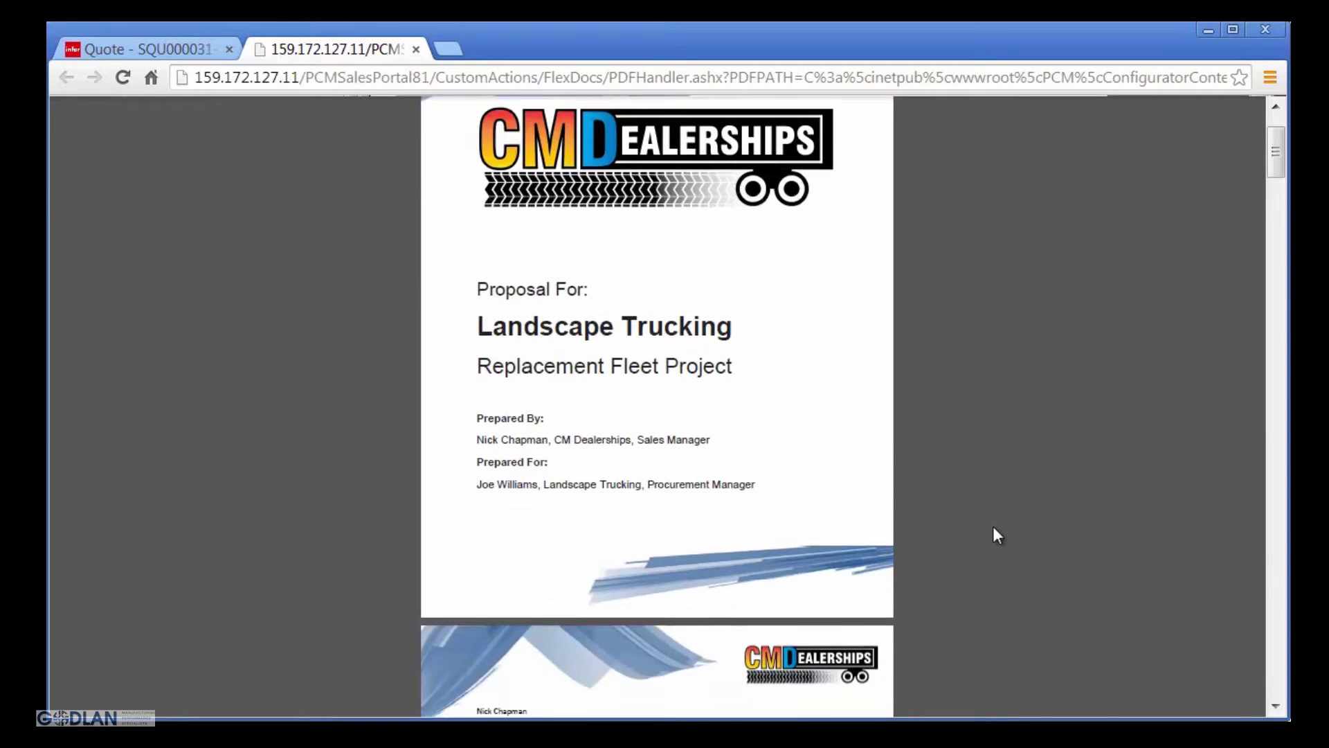
{"action": "scroll", "coordinate": [993, 535], "scroll_direction": "down", "scroll_amount": 1}
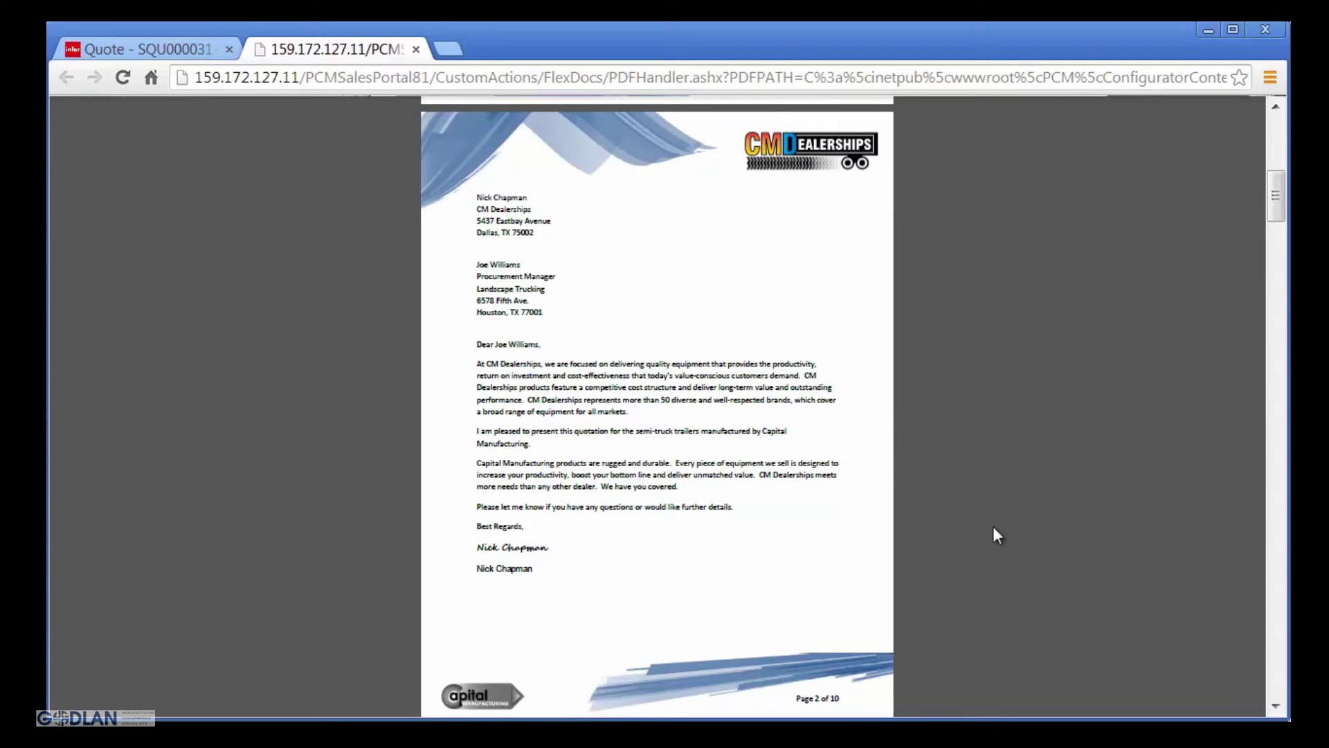
{"action": "scroll", "coordinate": [995, 529], "scroll_direction": "down", "scroll_amount": 8}
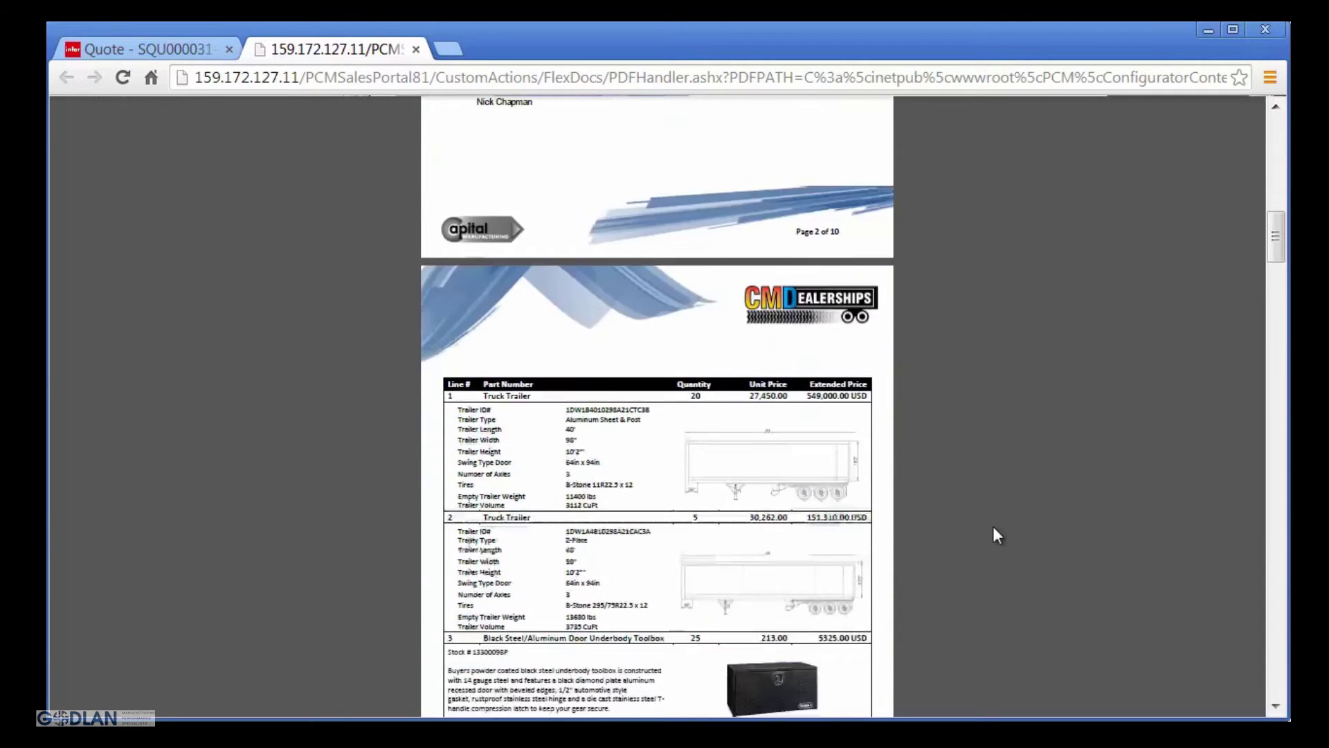
{"action": "scroll", "coordinate": [993, 535], "scroll_direction": "down", "scroll_amount": 1}
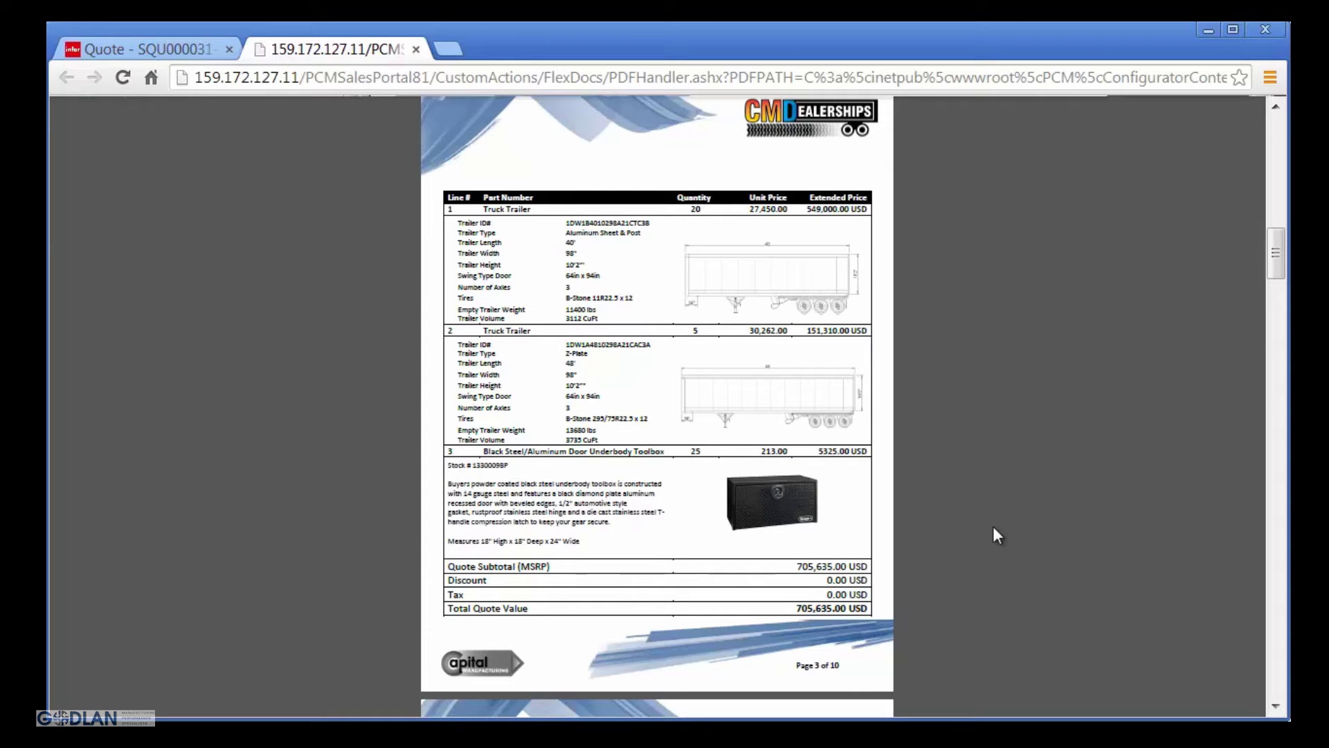
Step: Look at the trailer drawings in the proposal and rotate the 3D trailer model to inspect its underside
{"action": "scroll", "coordinate": [994, 528], "scroll_direction": "down", "scroll_amount": 7}
{"action": "scroll", "coordinate": [994, 527], "scroll_direction": "down", "scroll_amount": 2}
{"action": "scroll", "coordinate": [994, 528], "scroll_direction": "down", "scroll_amount": 7}
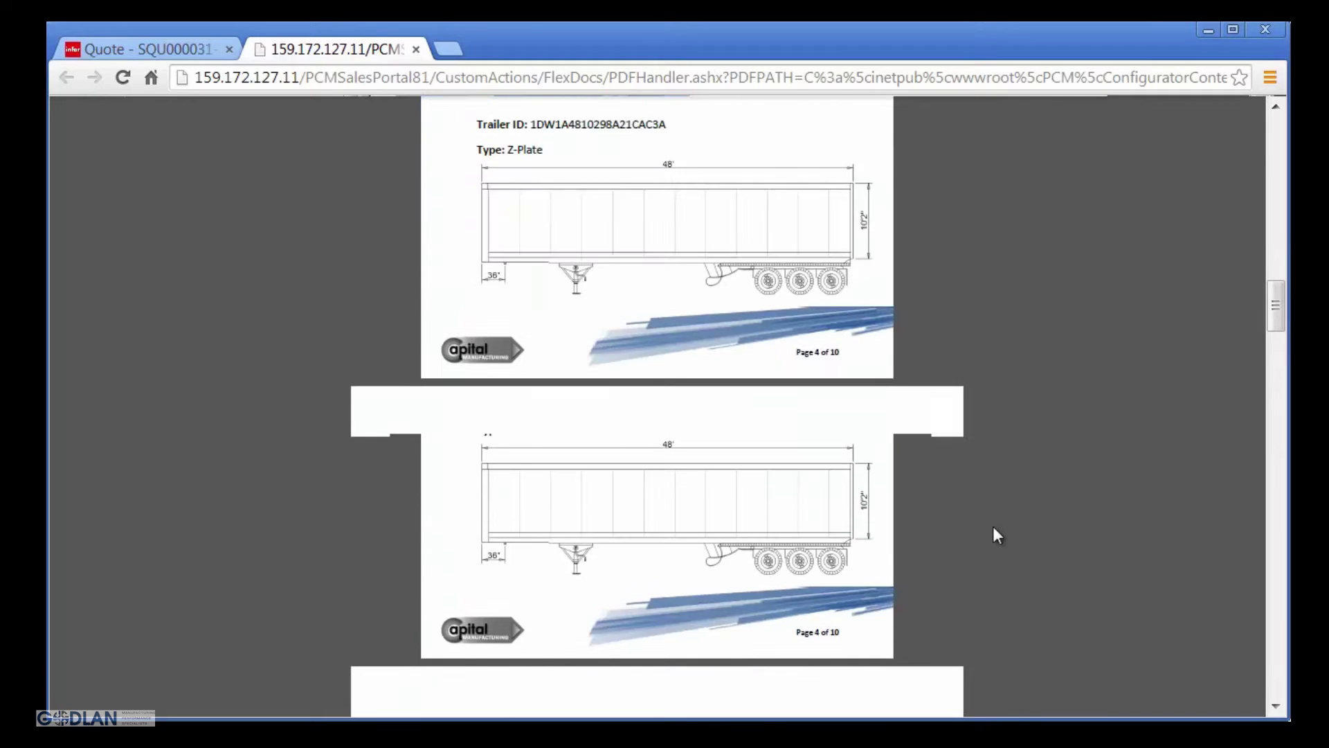
{"action": "left_click_drag", "start_coordinate": [858, 460], "coordinate": [619, 393]}
{"action": "scroll", "coordinate": [591, 410], "scroll_direction": "up", "scroll_amount": 3}
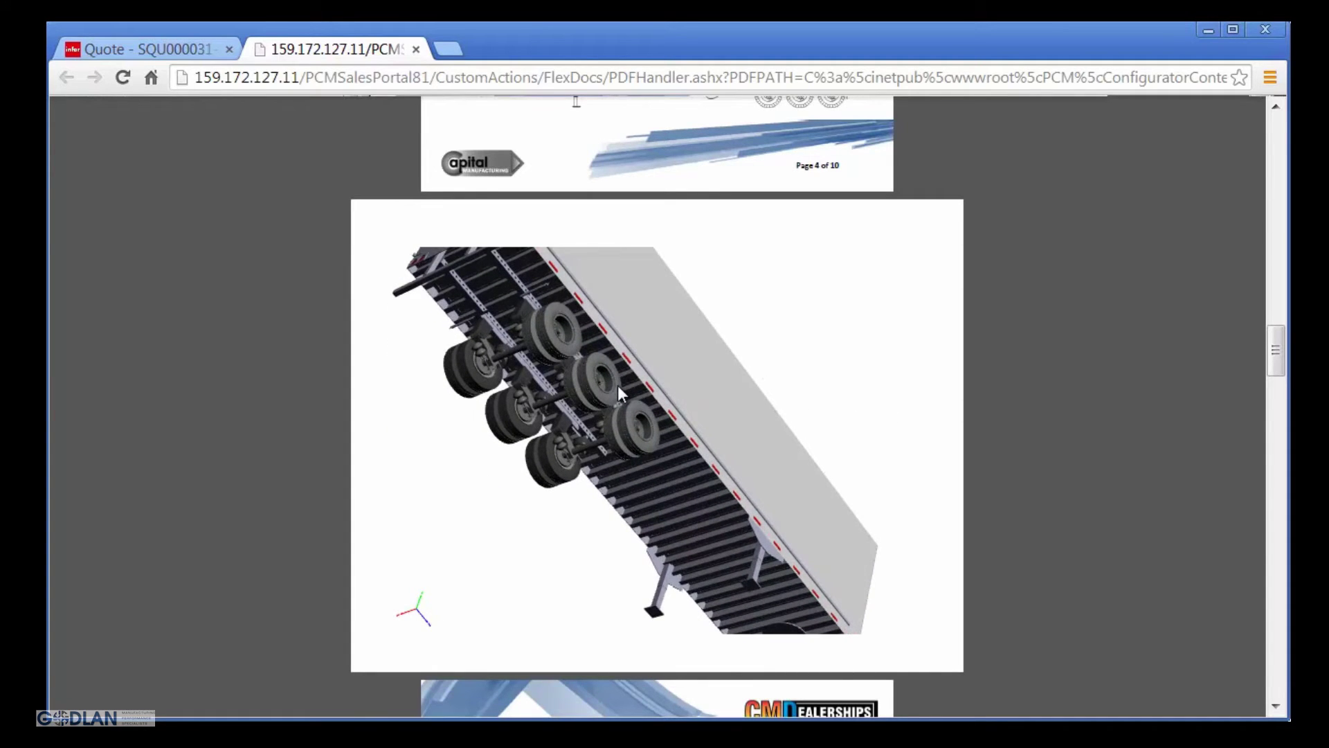
Step: Read through the rest of the proposal: specification sheet, inspection forms, warranty information, and terms and conditions
{"action": "scroll", "coordinate": [618, 385], "scroll_direction": "down", "scroll_amount": 3}
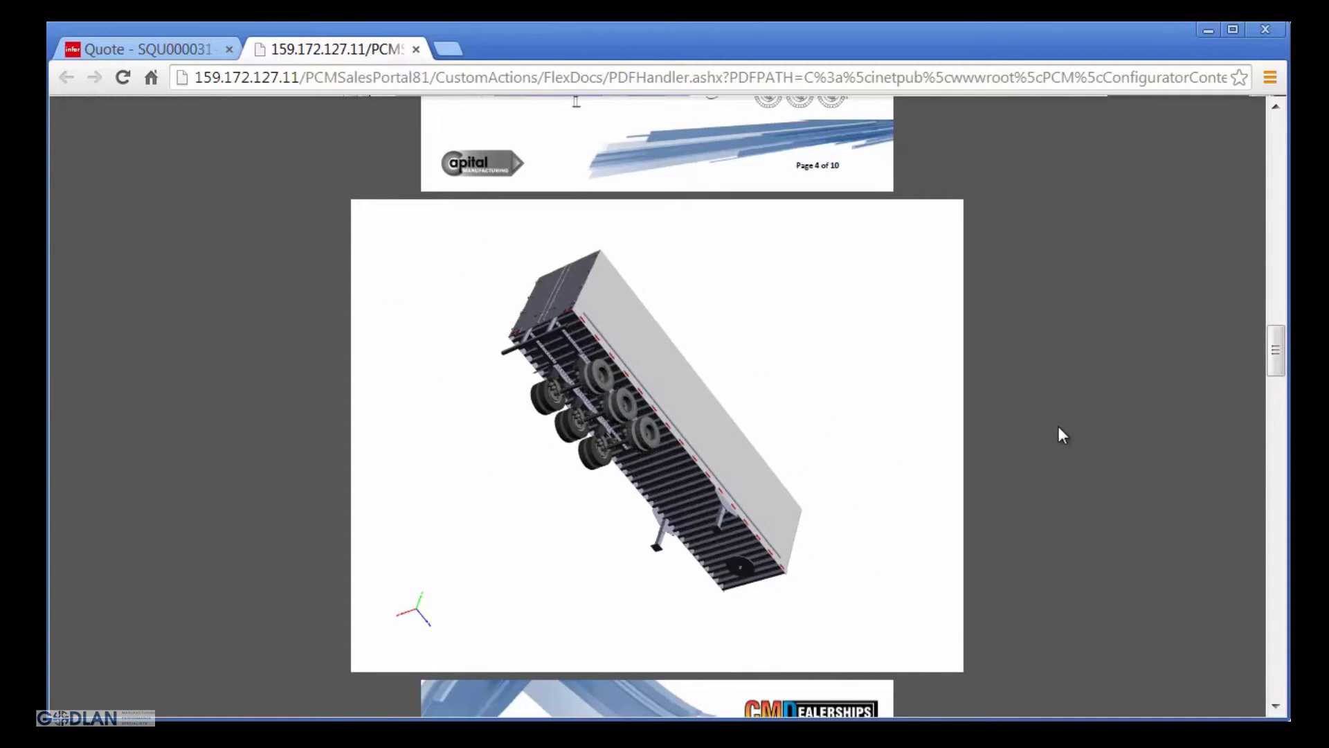
{"action": "scroll", "coordinate": [1058, 426], "scroll_direction": "down", "scroll_amount": 9}
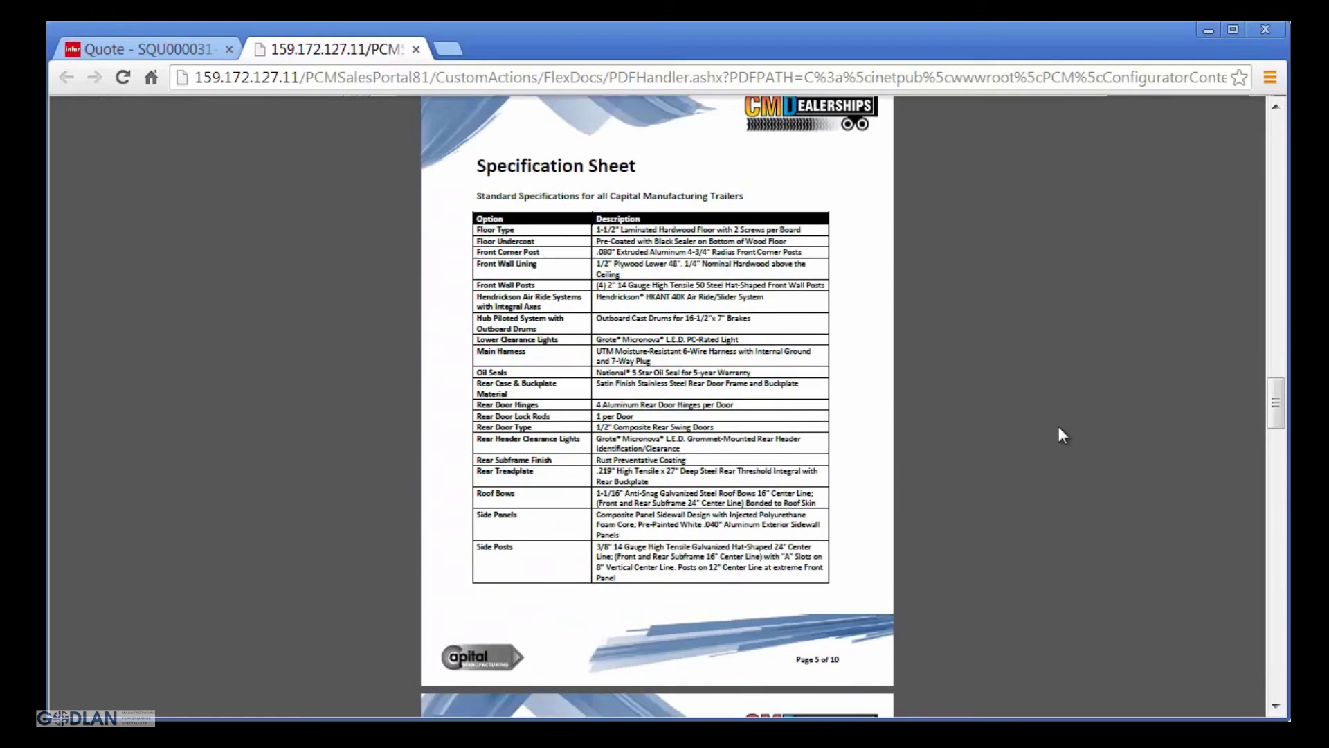
{"action": "scroll", "coordinate": [1058, 427], "scroll_direction": "down", "scroll_amount": 9}
{"action": "scroll", "coordinate": [1058, 428], "scroll_direction": "down", "scroll_amount": 10}
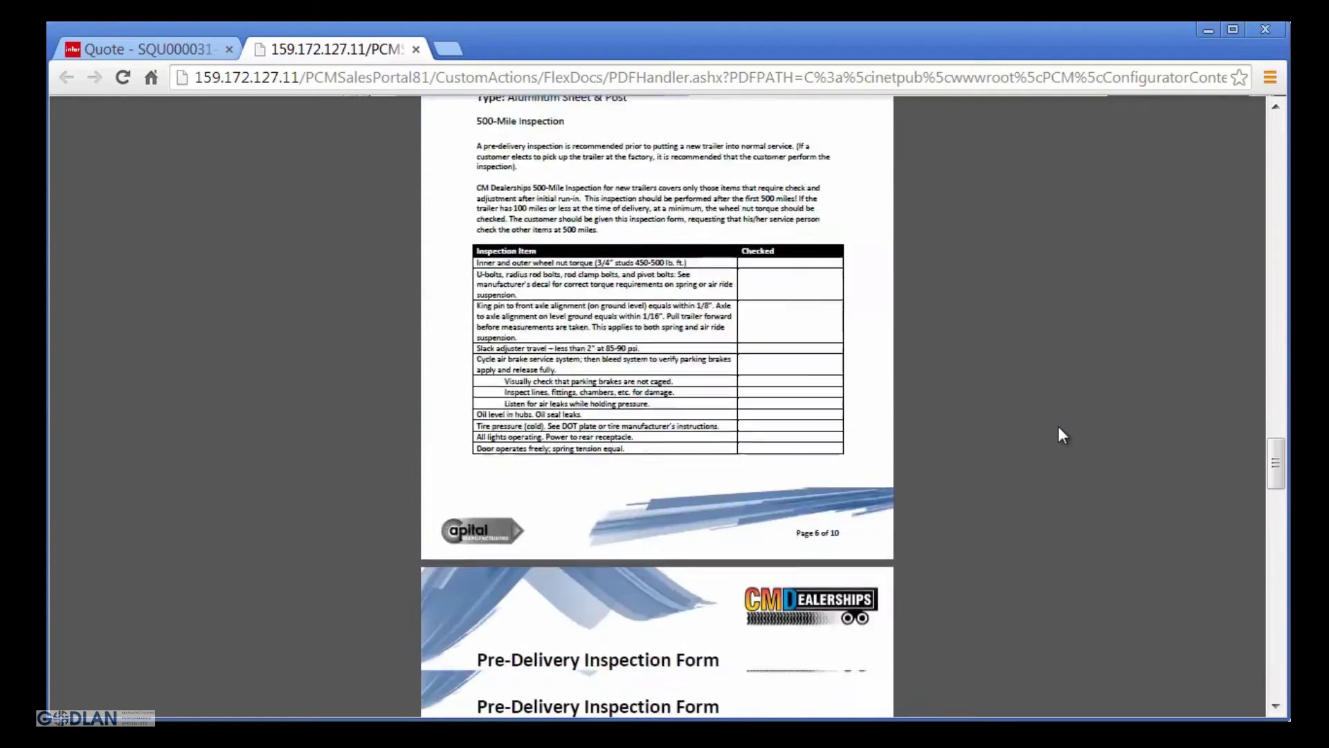
{"action": "scroll", "coordinate": [1058, 426], "scroll_direction": "down", "scroll_amount": 12}
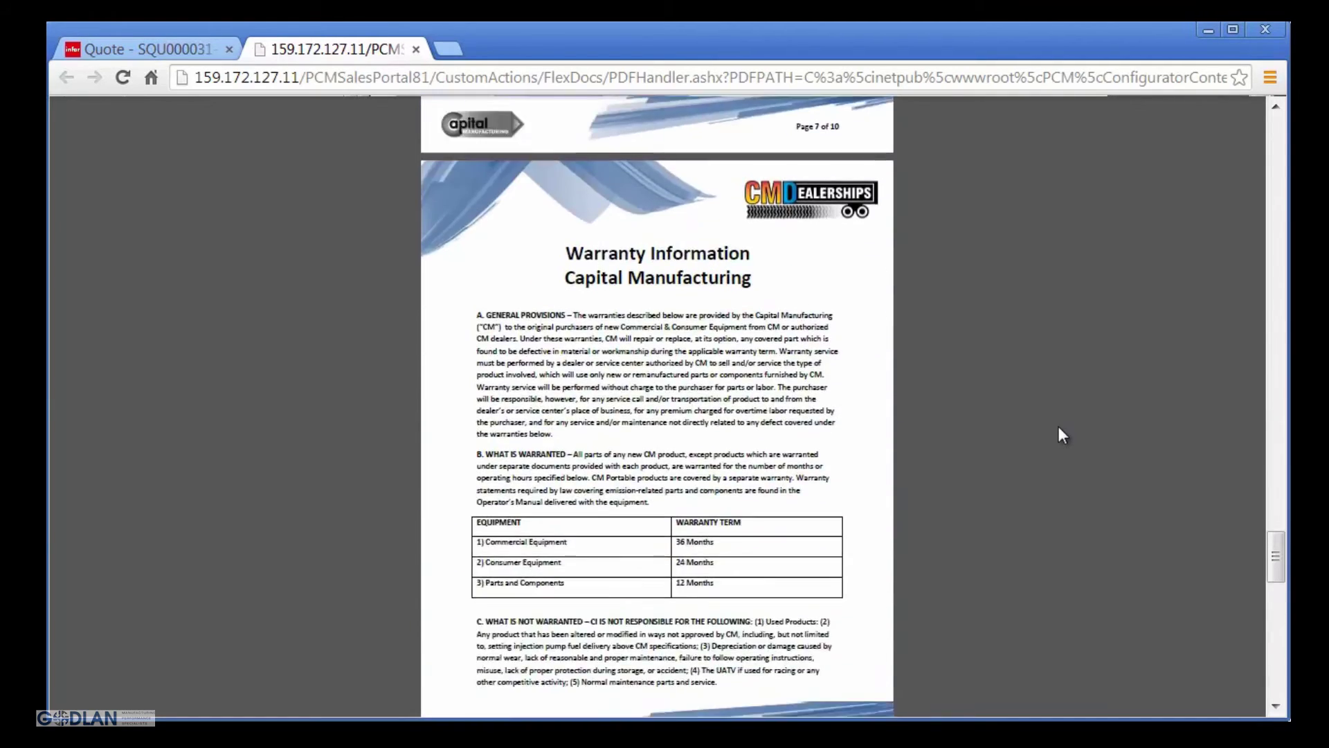
{"action": "scroll", "coordinate": [1058, 435], "scroll_direction": "down", "scroll_amount": 10}
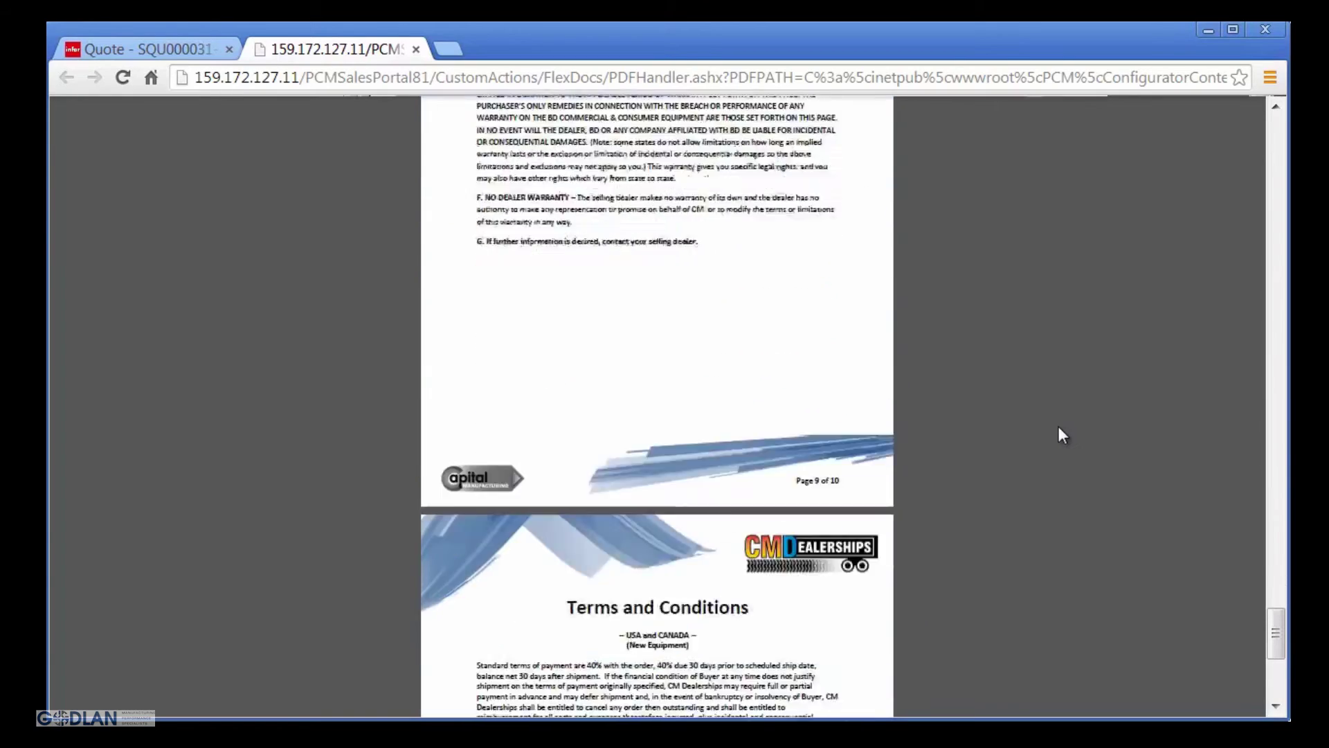
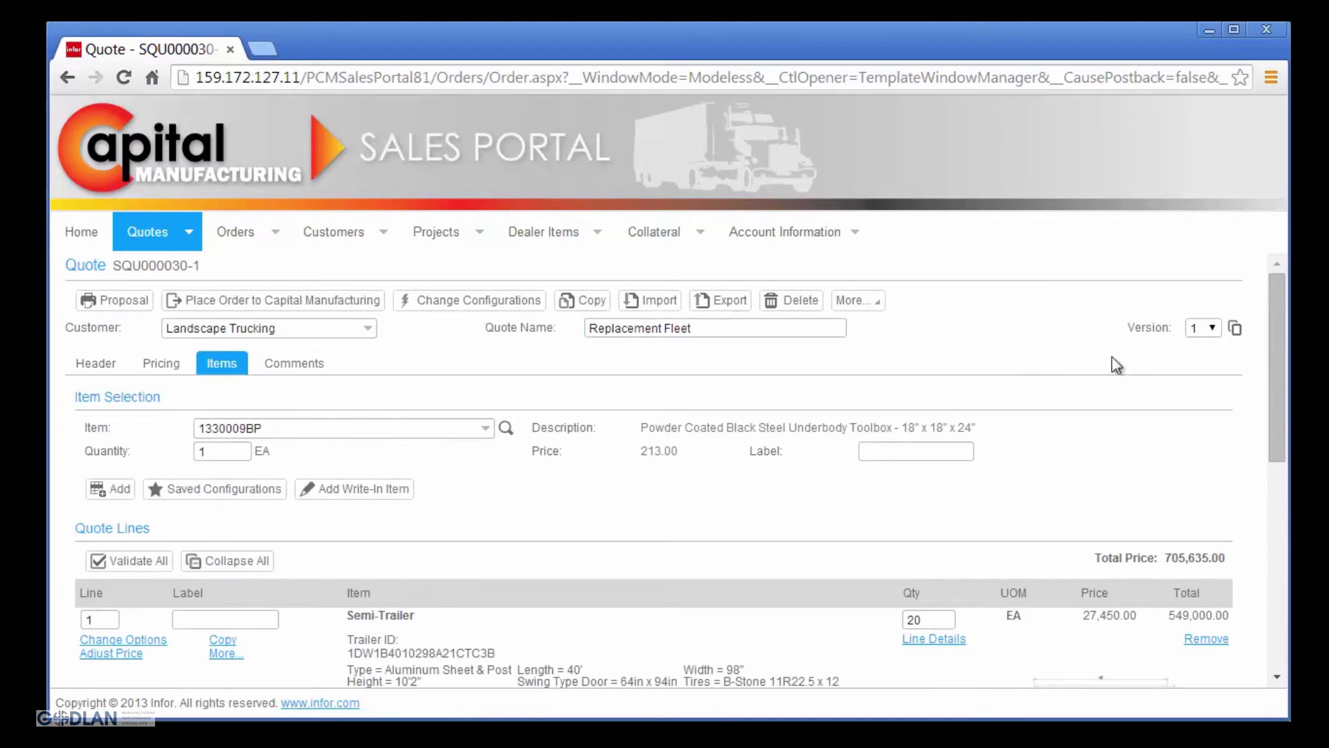
Step: Create a new version of the Replacement Fleet quote and start a configuration change for its Semi-Trailer items
{"action": "left_click", "coordinate": [1236, 329]}
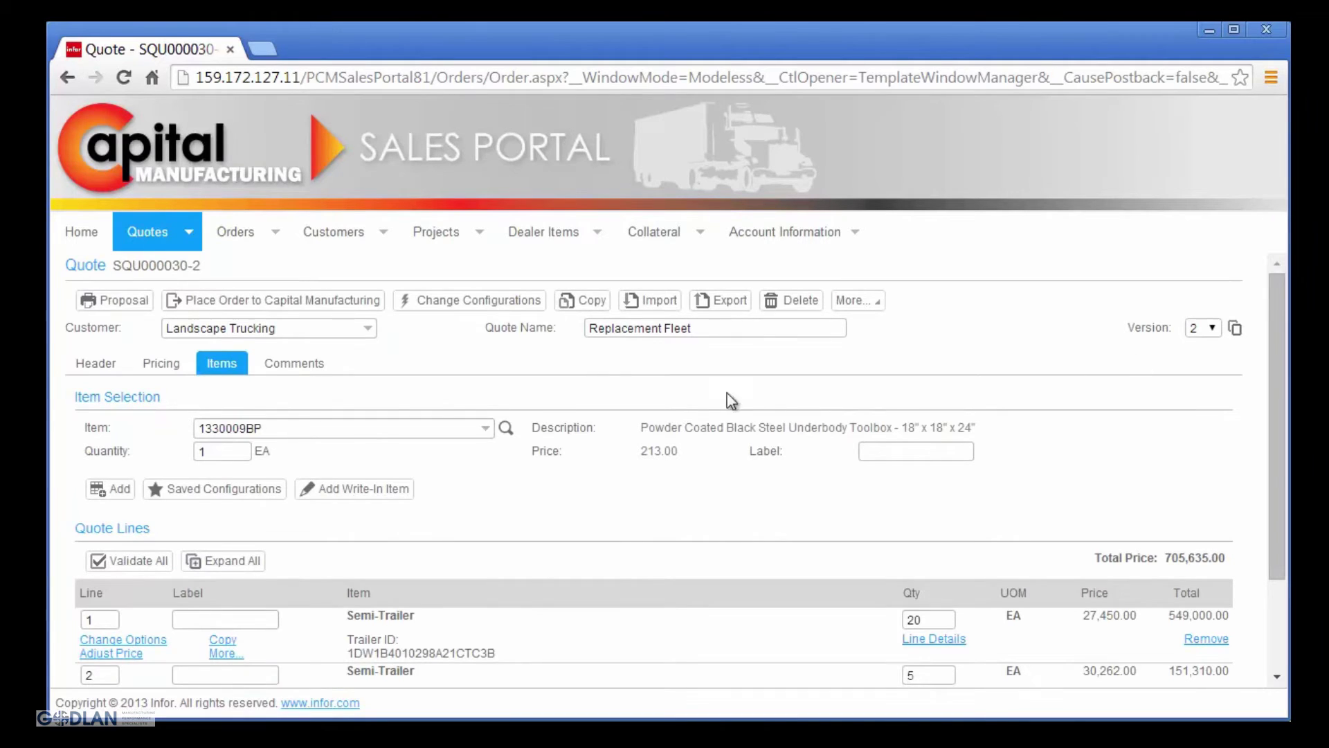
{"action": "left_click", "coordinate": [491, 307]}
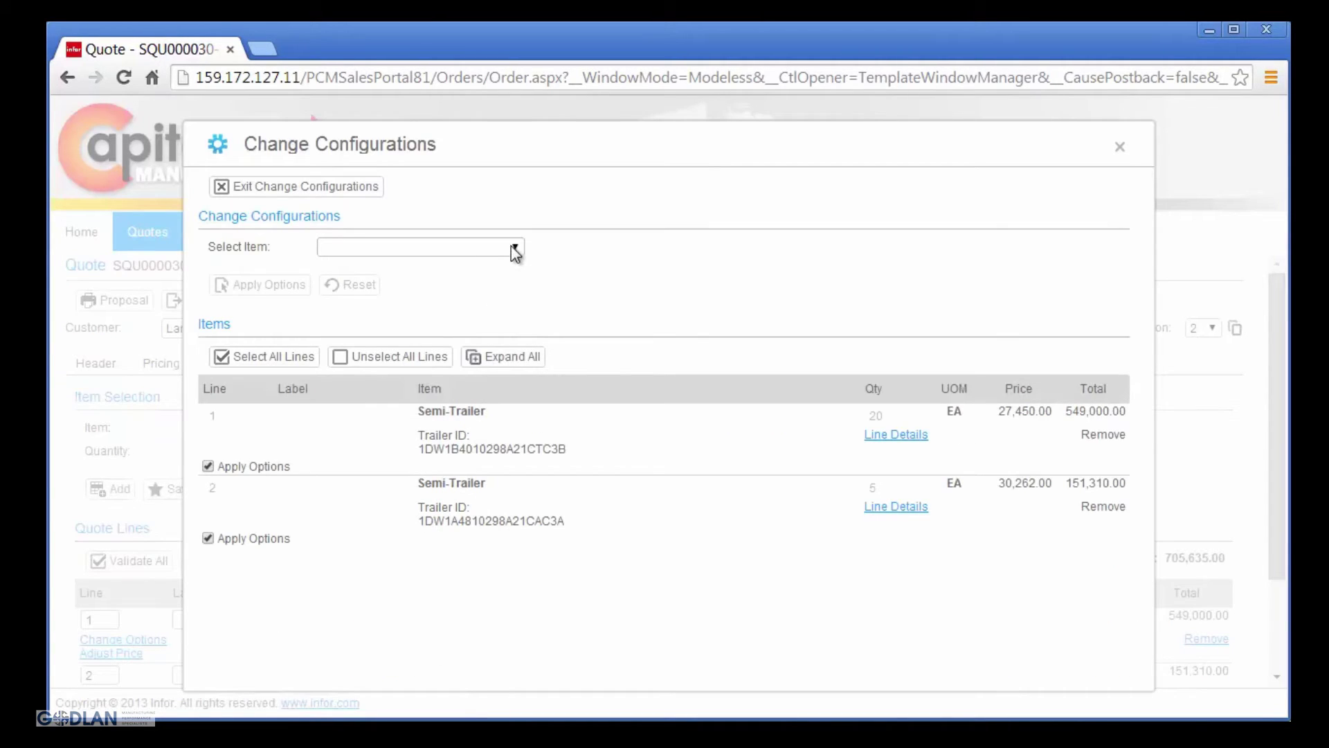
{"action": "left_click", "coordinate": [515, 249]}
{"action": "left_click", "coordinate": [495, 278]}
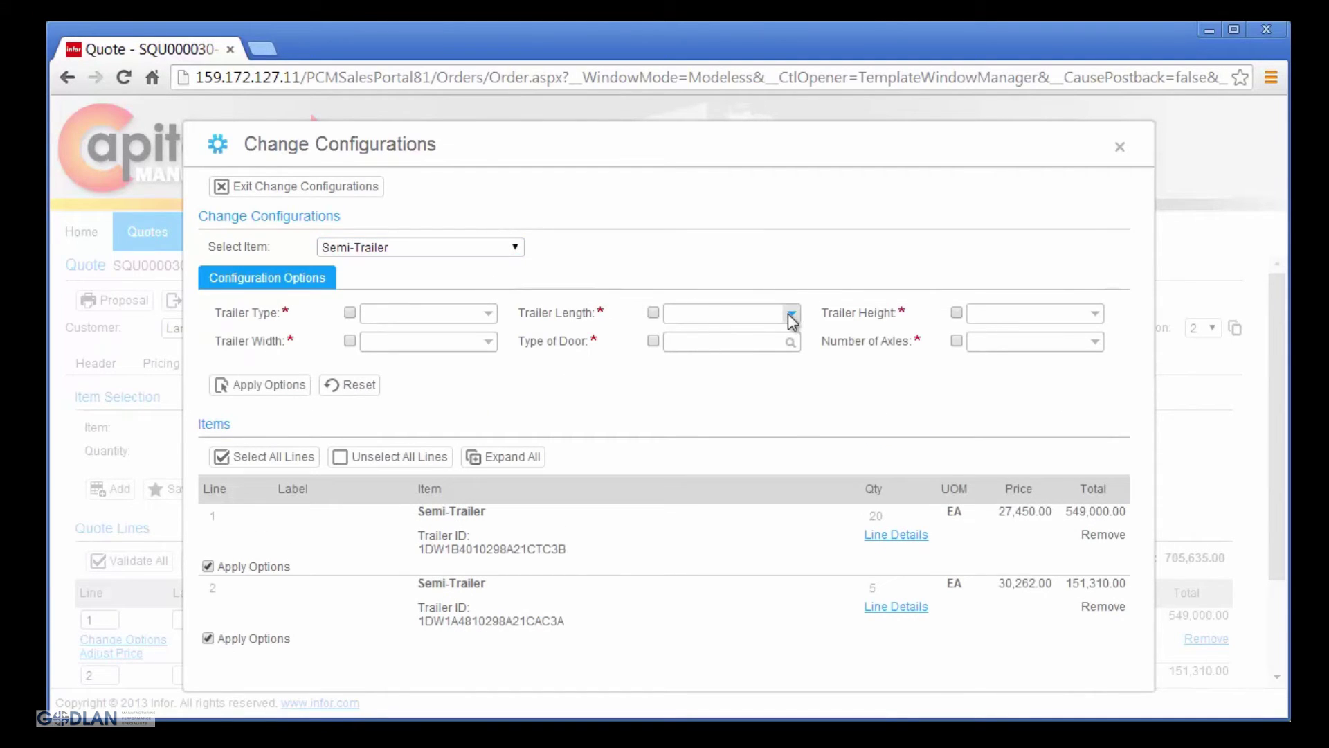
Step: Set the trailer length to 48' and the number of axles to 2, and apply these options to both semi-trailer lines
{"action": "left_click", "coordinate": [792, 315]}
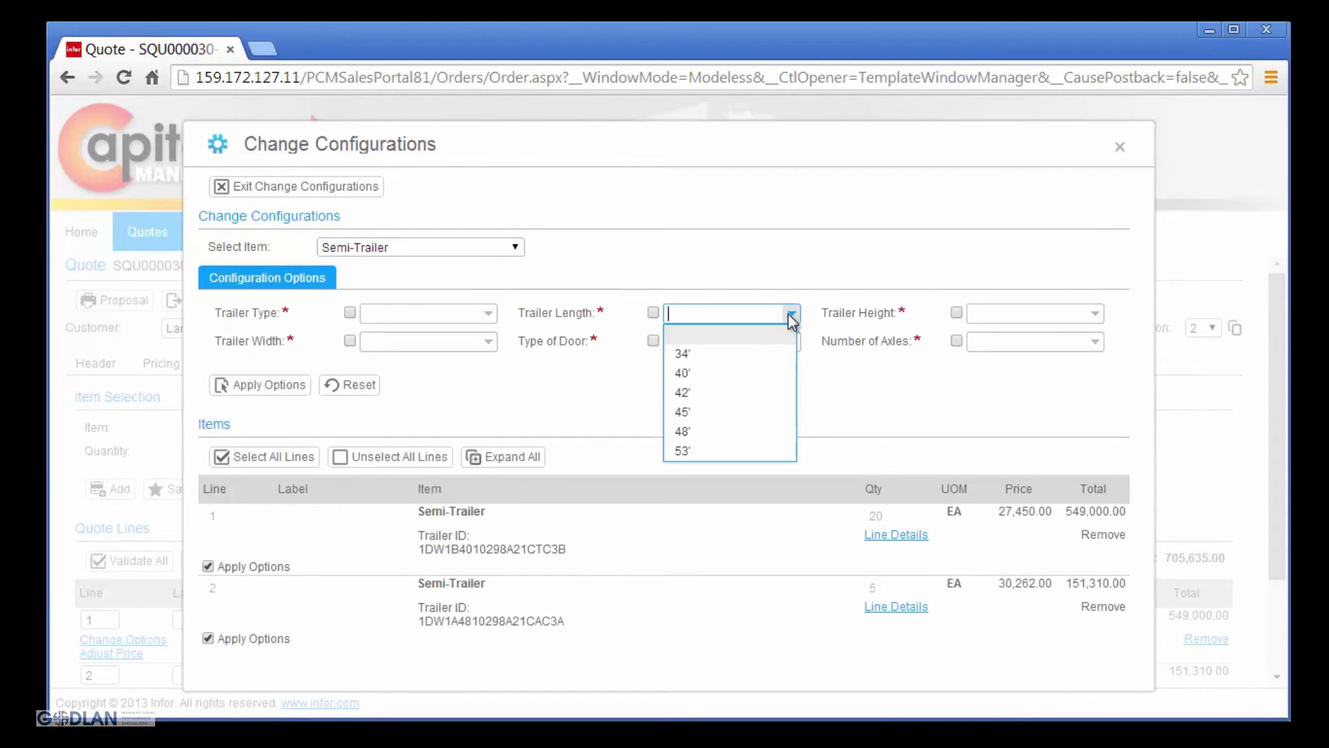
{"action": "left_click", "coordinate": [771, 426]}
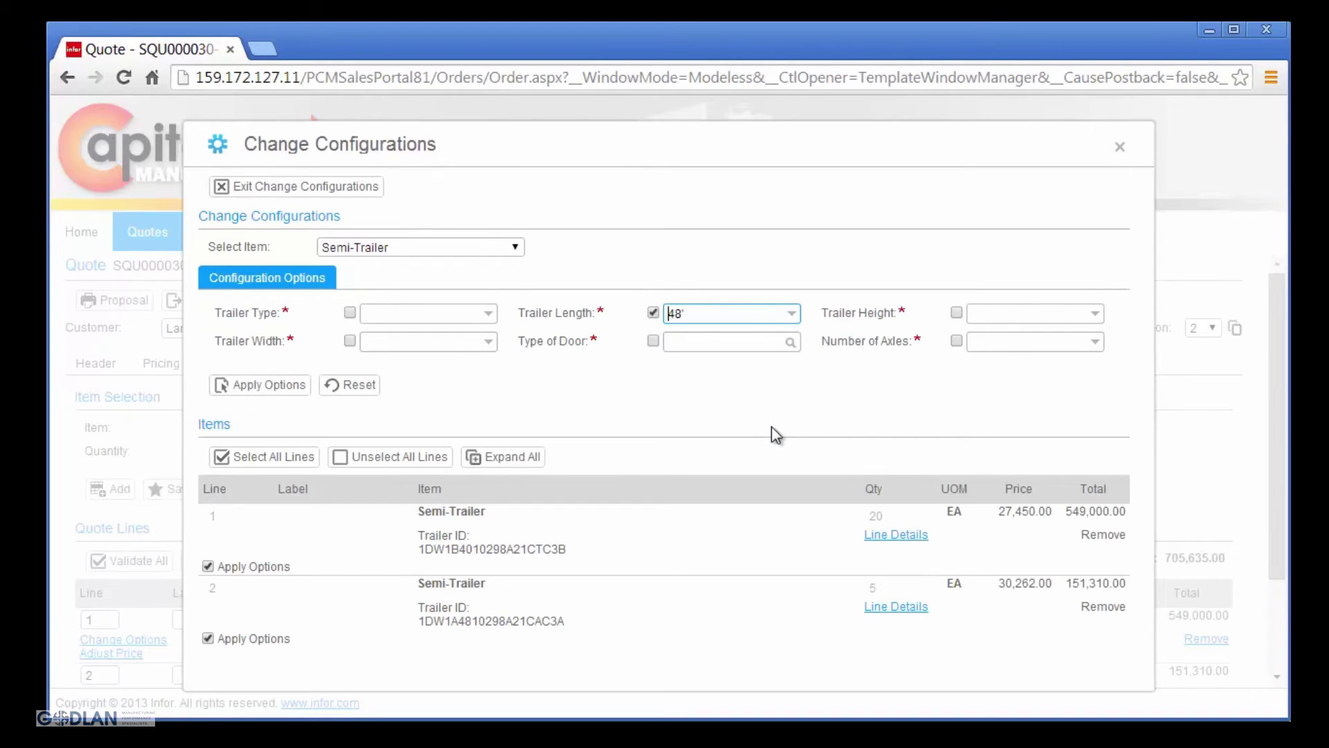
{"action": "left_click", "coordinate": [1096, 343]}
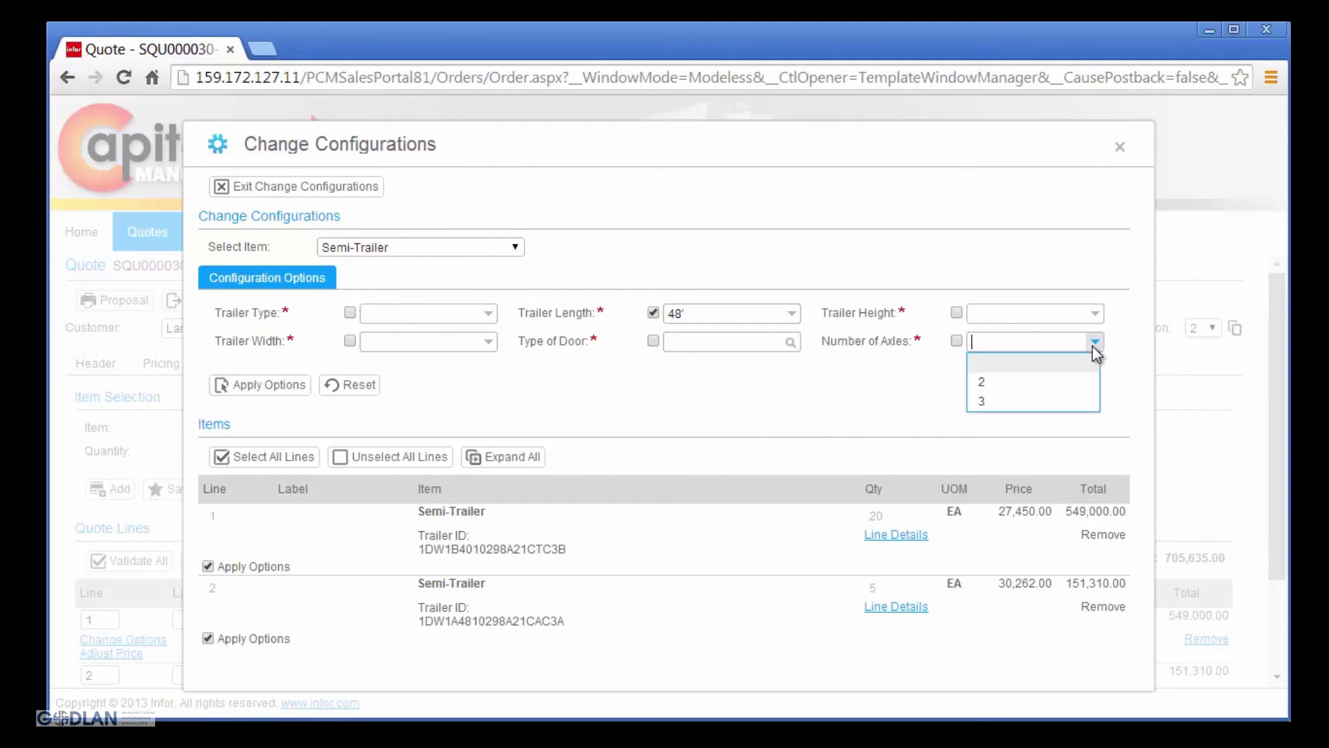
{"action": "left_click", "coordinate": [1092, 382]}
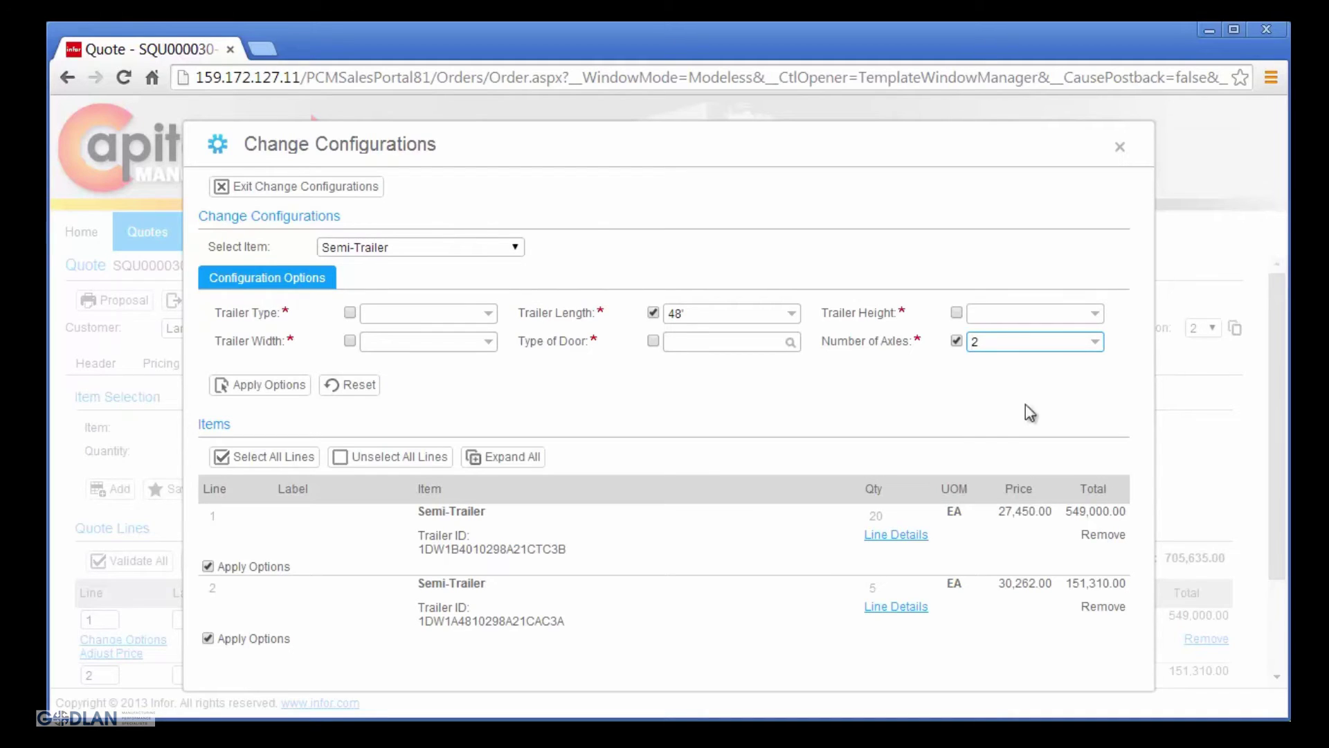
{"action": "left_click", "coordinate": [208, 567]}
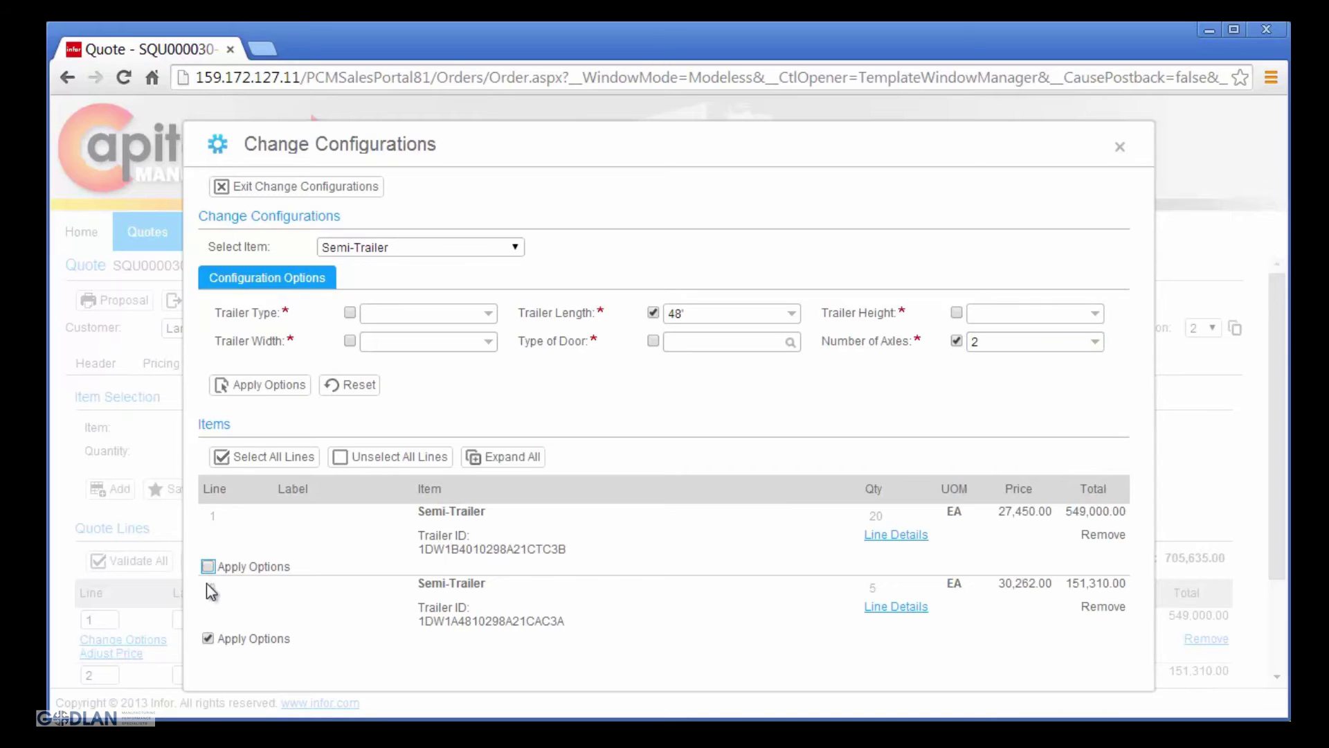
{"action": "left_click", "coordinate": [208, 566]}
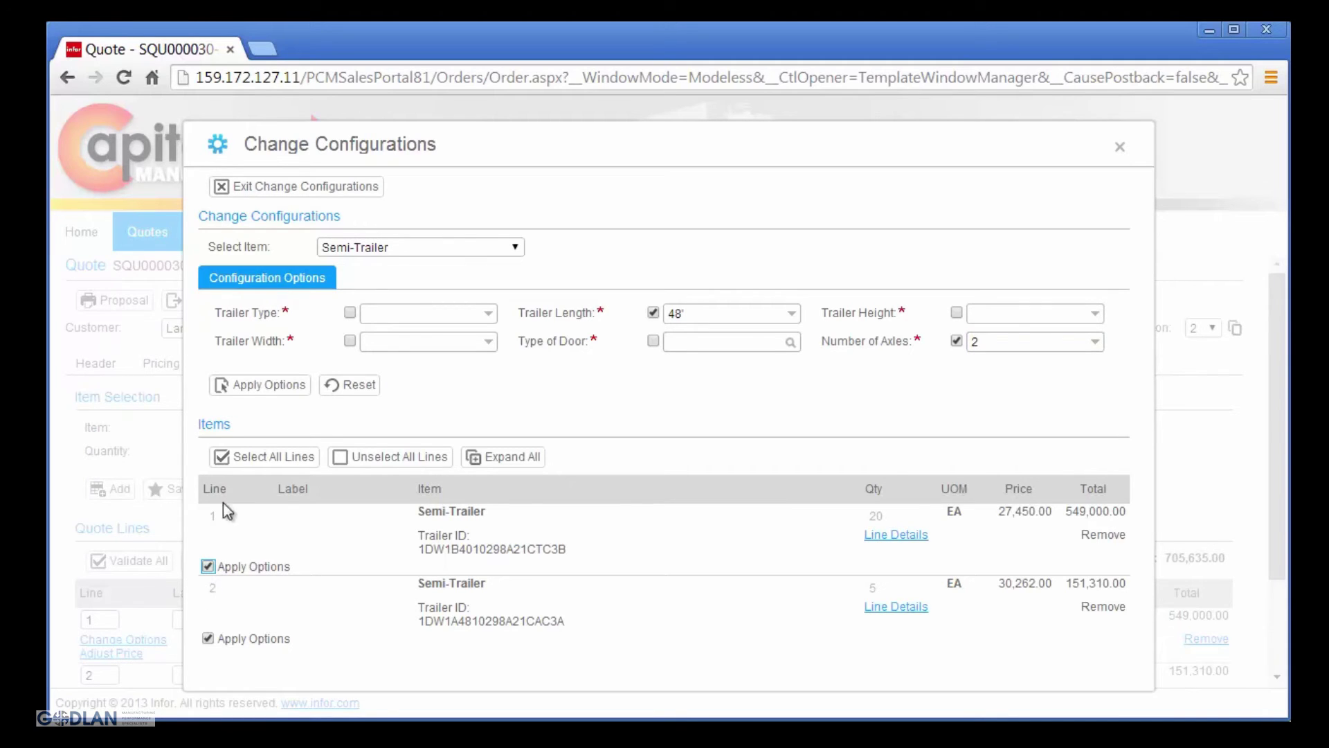
{"action": "left_click", "coordinate": [260, 388]}
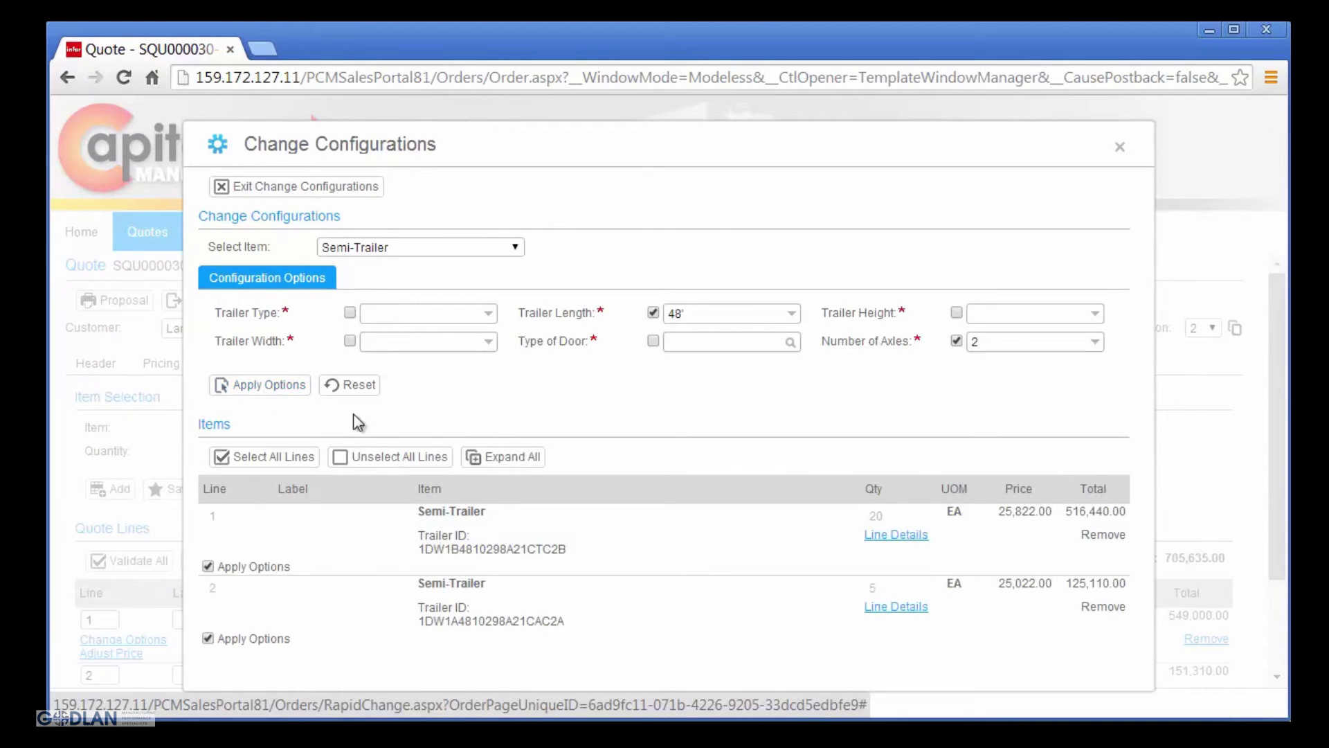
Step: Expand the changed trailer lines to check their specifications, exit the configuration change, and look over the updated quote lines
{"action": "left_click", "coordinate": [490, 457]}
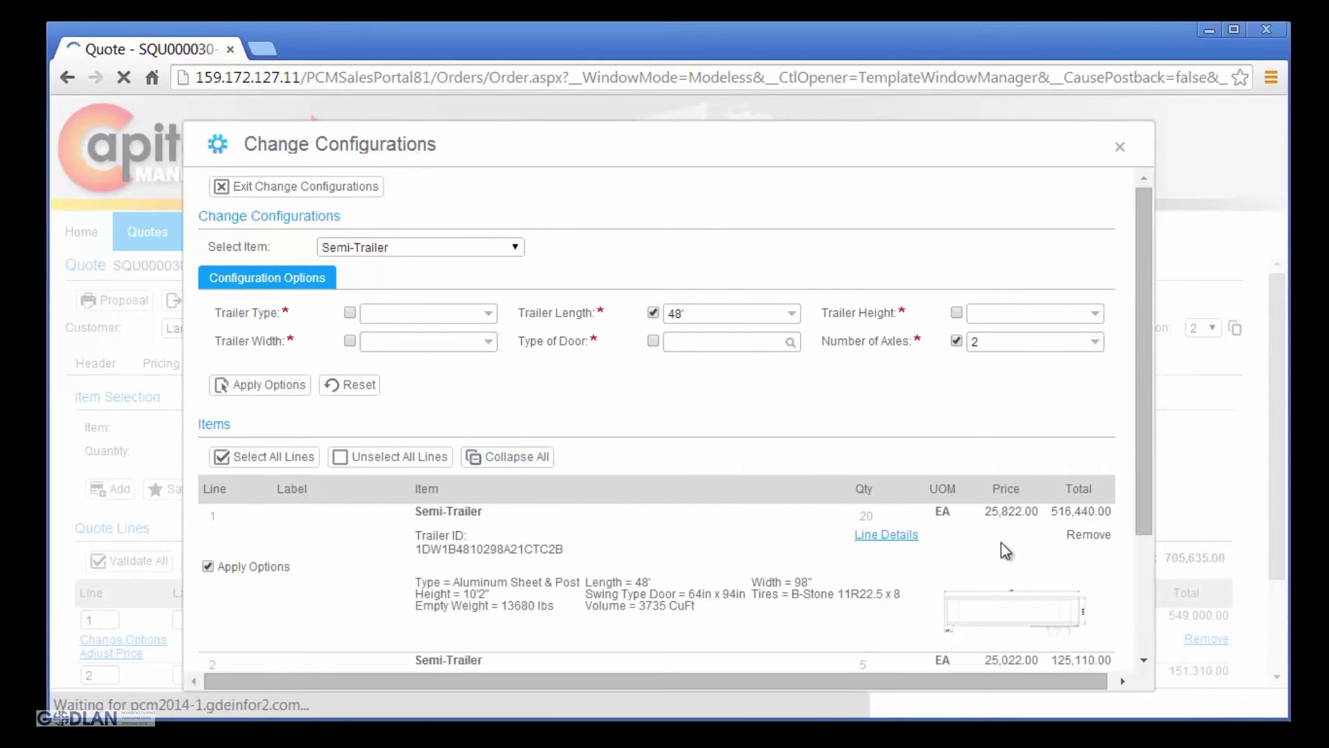
{"action": "scroll", "coordinate": [1018, 547], "scroll_direction": "down", "scroll_amount": 2}
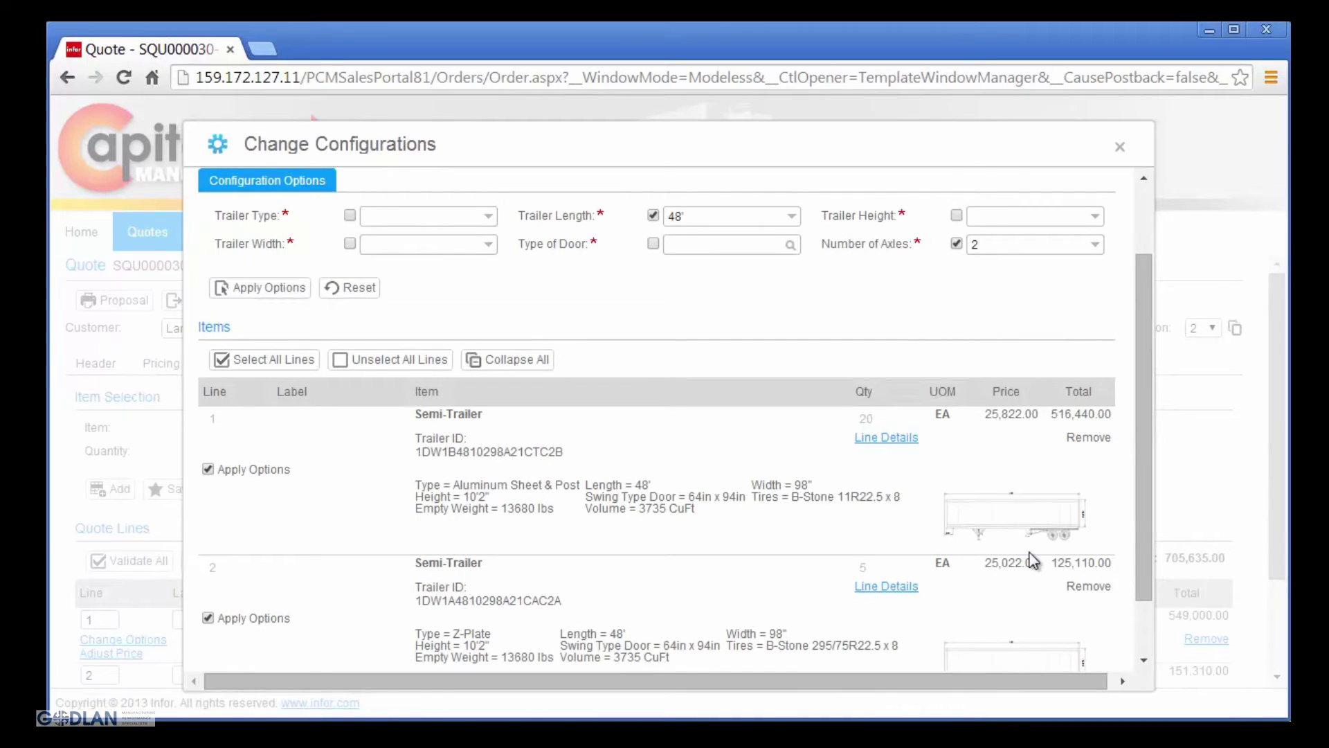
{"action": "scroll", "coordinate": [801, 525], "scroll_direction": "up", "scroll_amount": 2}
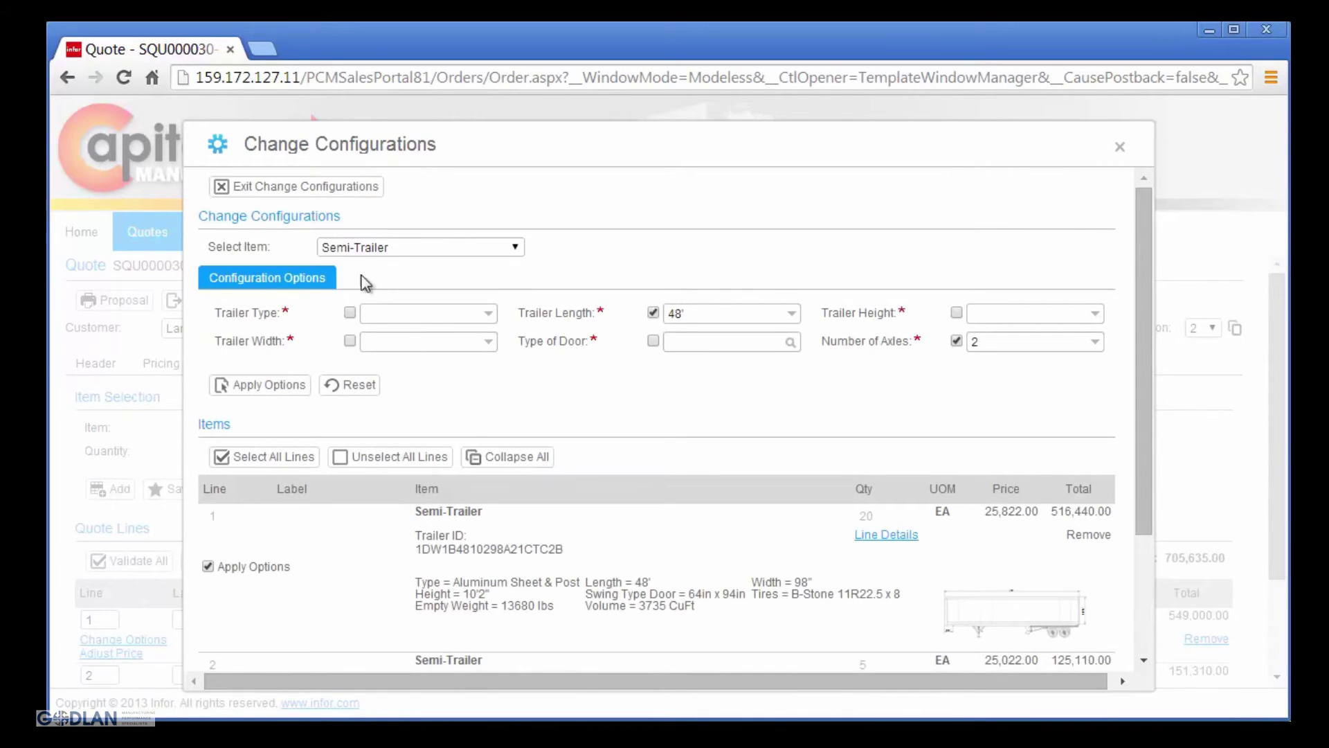
{"action": "left_click", "coordinate": [330, 189]}
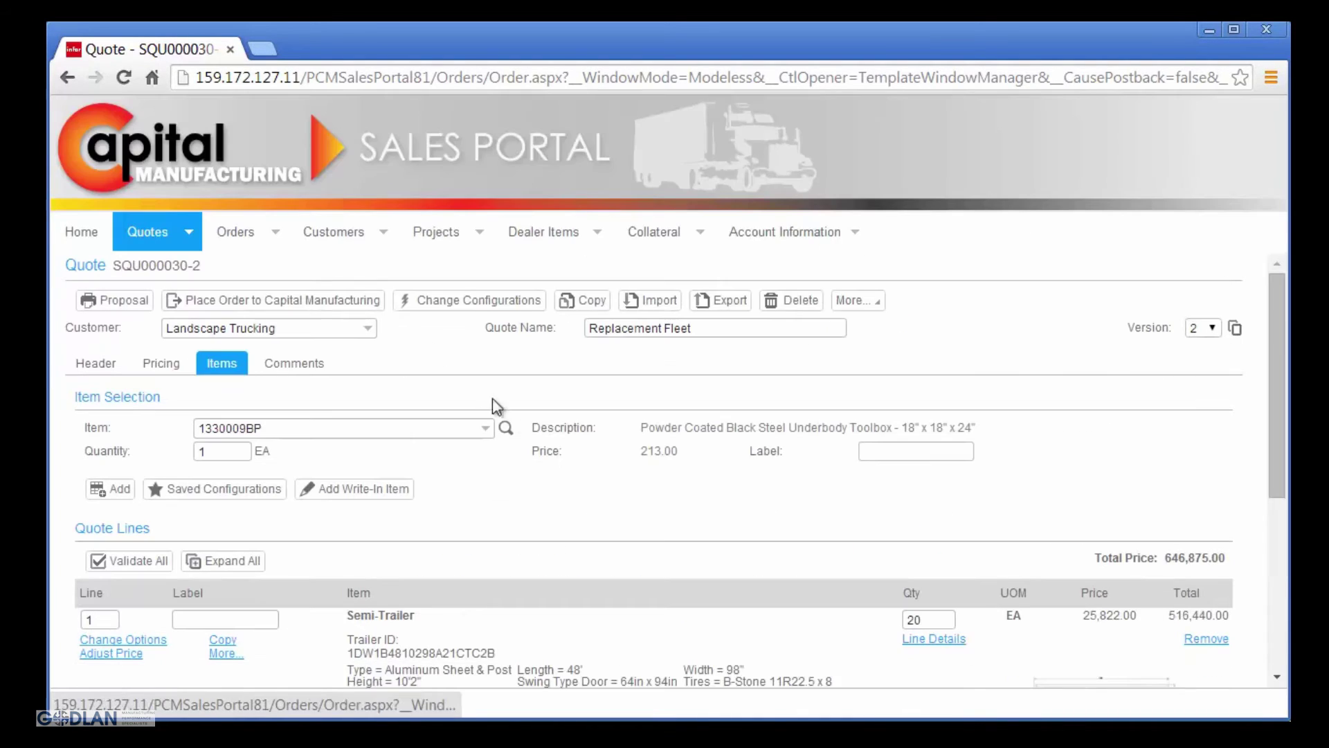
{"action": "scroll", "coordinate": [526, 429], "scroll_direction": "down", "scroll_amount": 4}
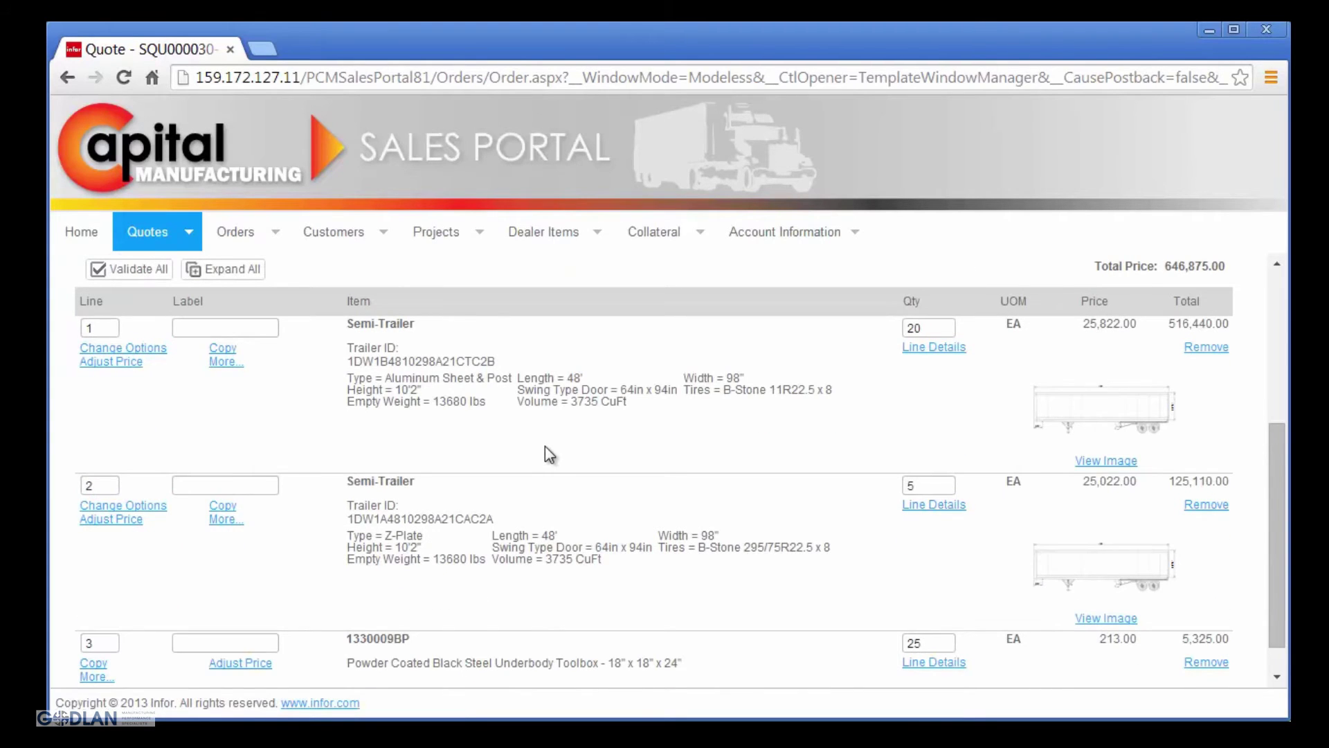
{"action": "scroll", "coordinate": [546, 445], "scroll_direction": "up", "scroll_amount": 4}
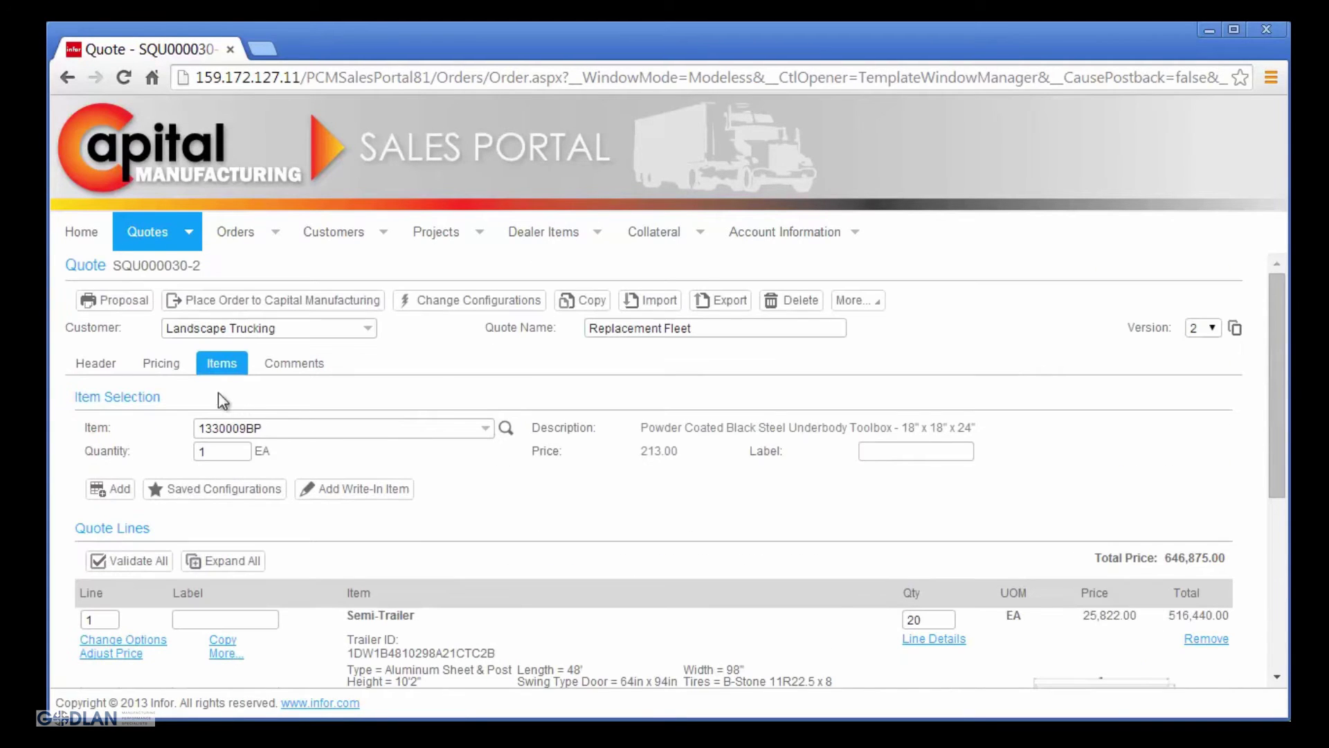
Step: Open the quote's line-level price adjustments and set the additional discount on line 1, the 20 semi-trailers, to 3%
{"action": "left_click", "coordinate": [177, 366]}
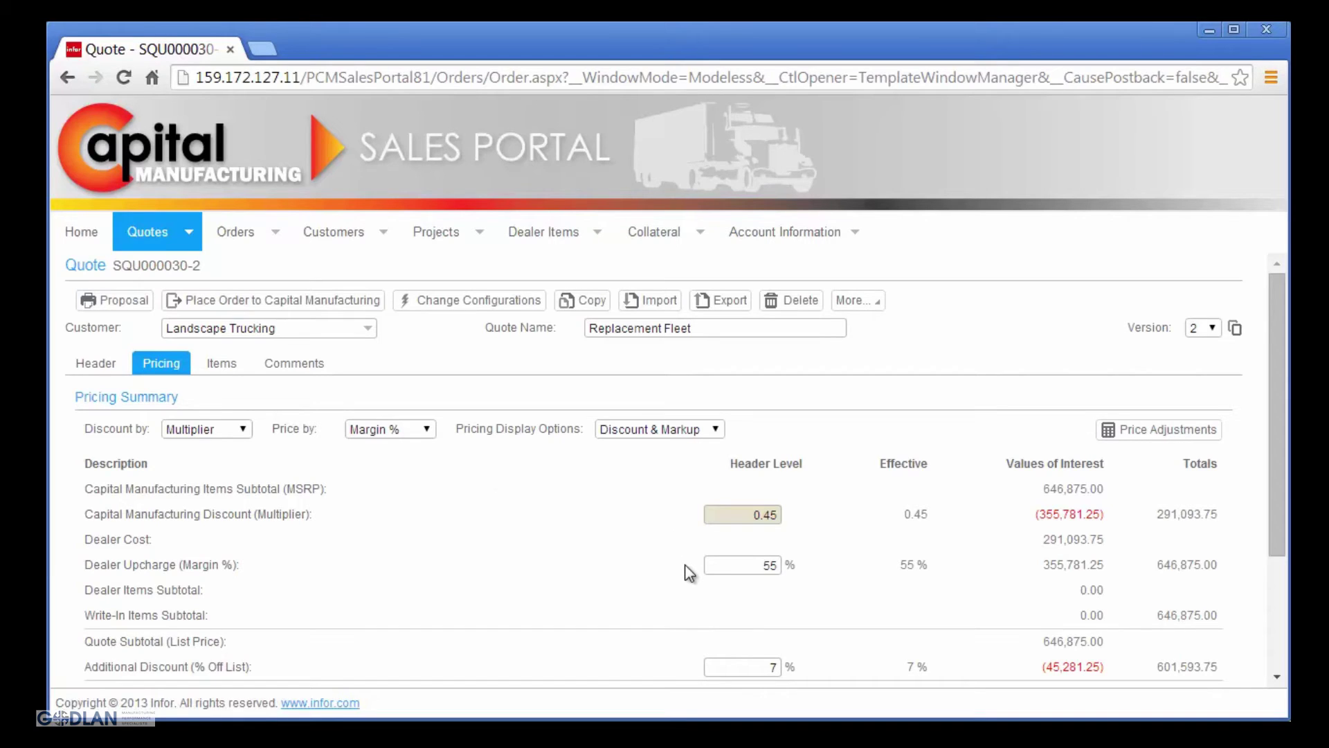
{"action": "left_click", "coordinate": [1106, 433]}
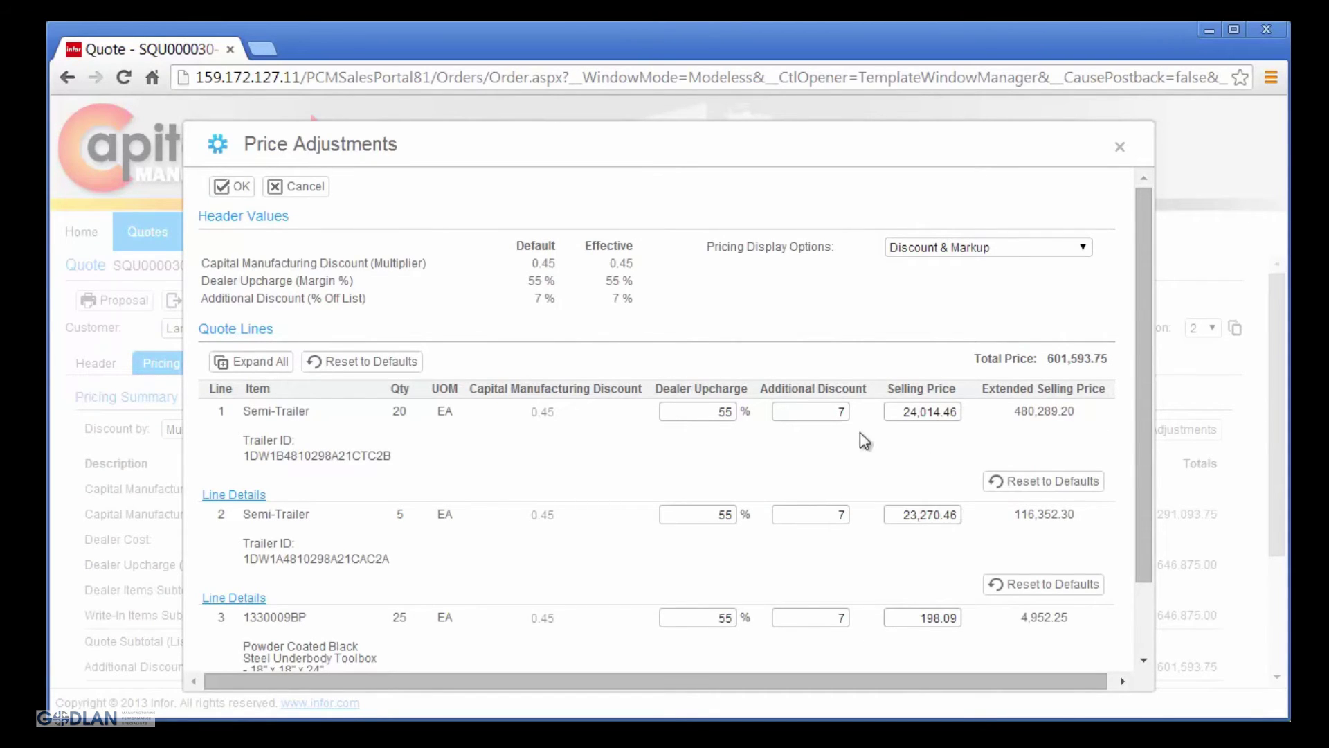
{"action": "left_click", "coordinate": [838, 414]}
{"action": "left_click_drag", "start_coordinate": [838, 414], "coordinate": [860, 410]}
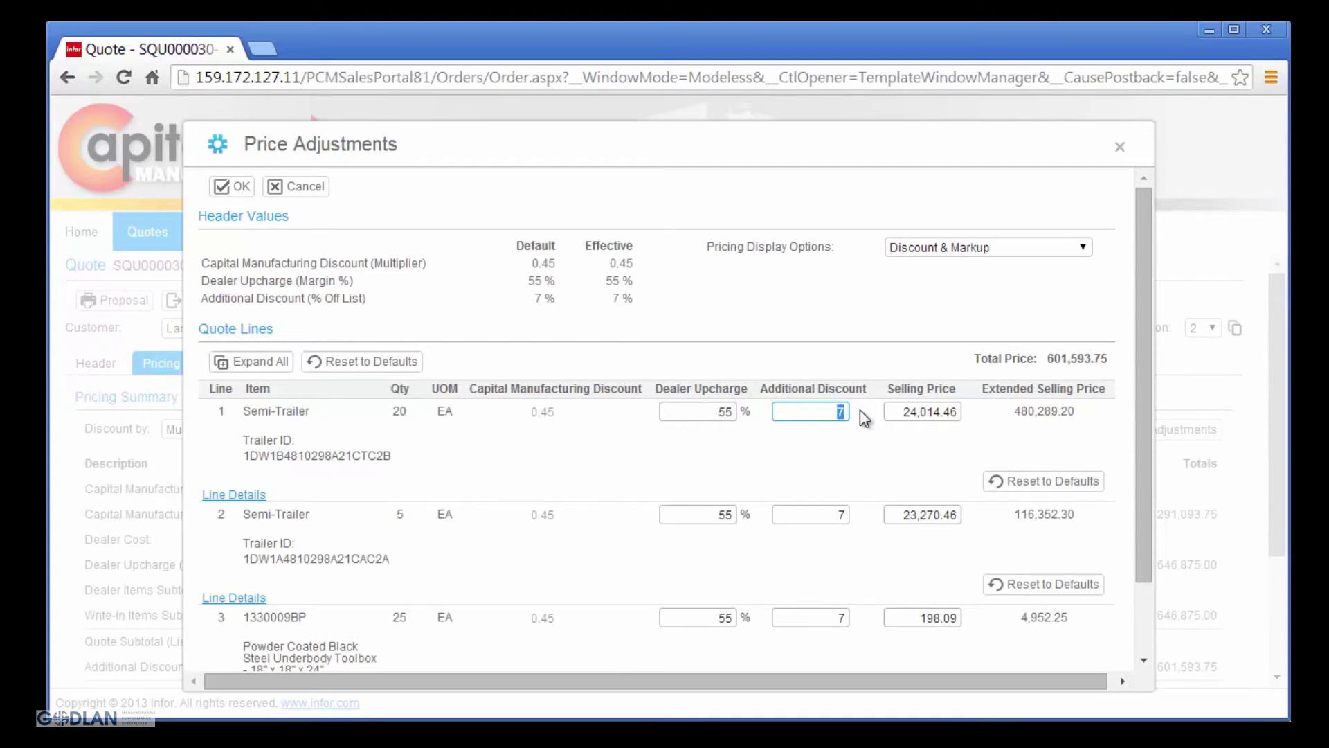
{"action": "type", "text": "3"}
{"action": "key", "text": "Tab"}
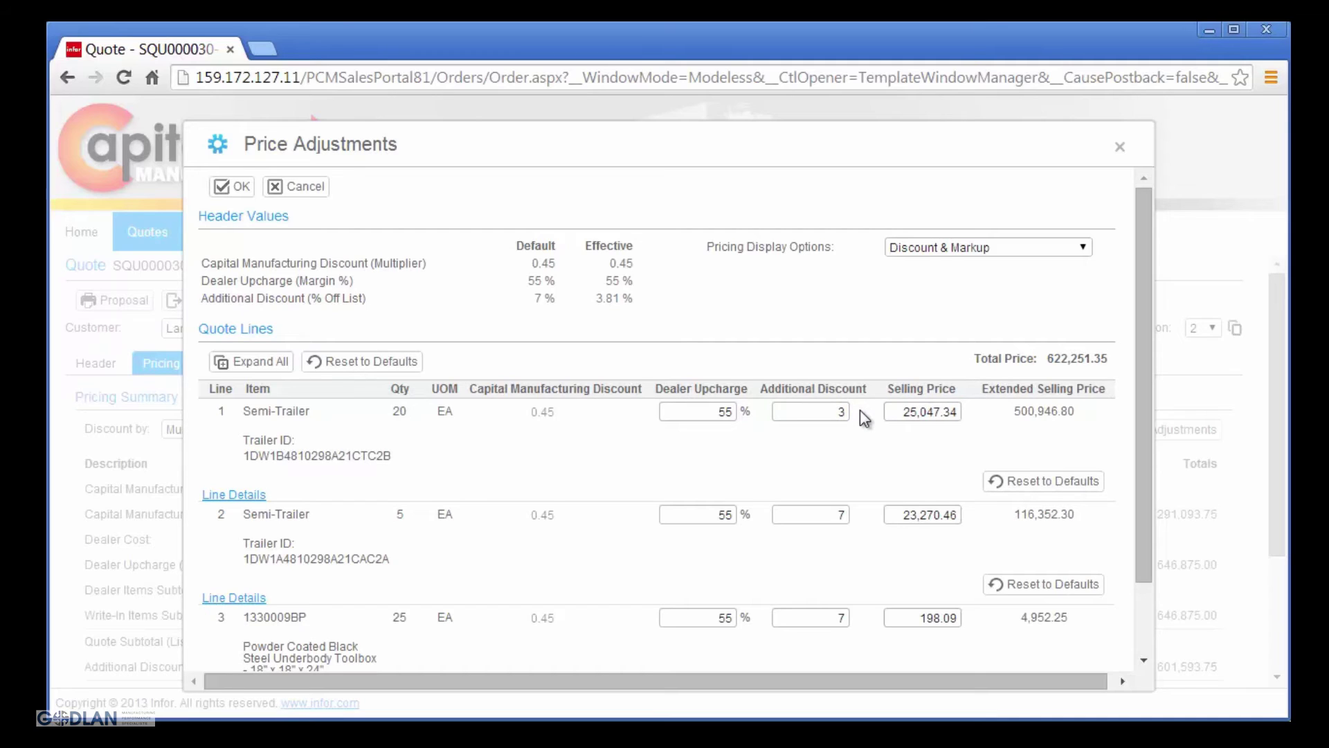
Step: Set the additional discount on line 2, the five semi-trailers, to 15%
{"action": "left_click", "coordinate": [840, 516]}
{"action": "double_click", "coordinate": [840, 515]}
{"action": "type", "text": "15"}
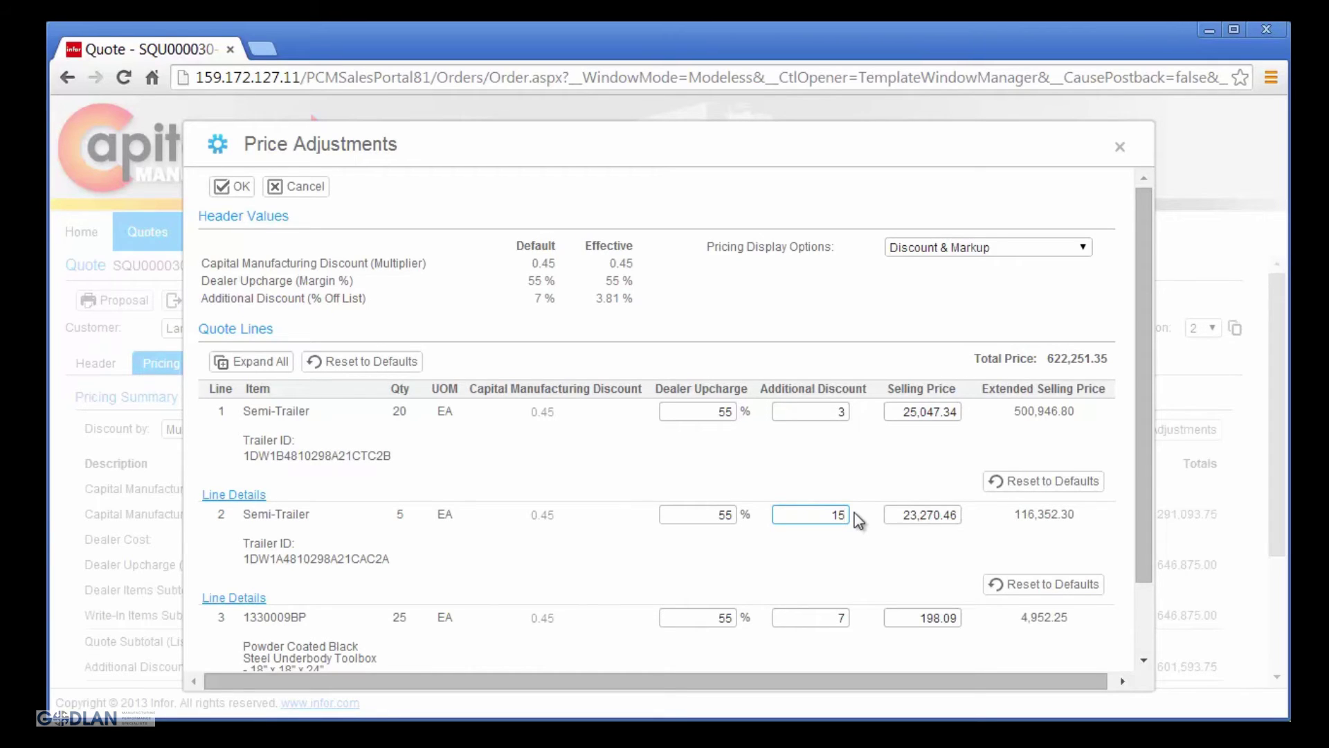
{"action": "key", "text": "Tab"}
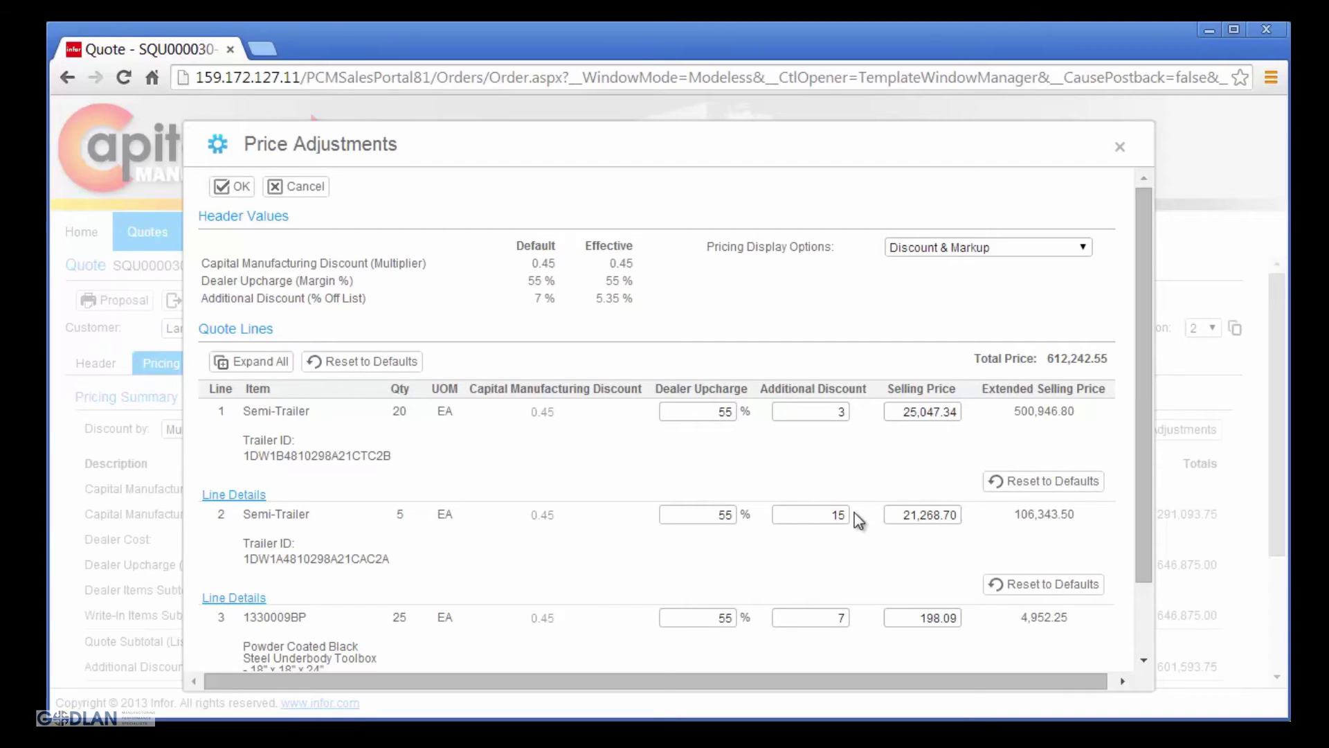
Step: Set the additional discount on the 1330009BP toolbox line to 100% and accept the price adjustments
{"action": "double_click", "coordinate": [841, 618]}
{"action": "type", "text": "100"}
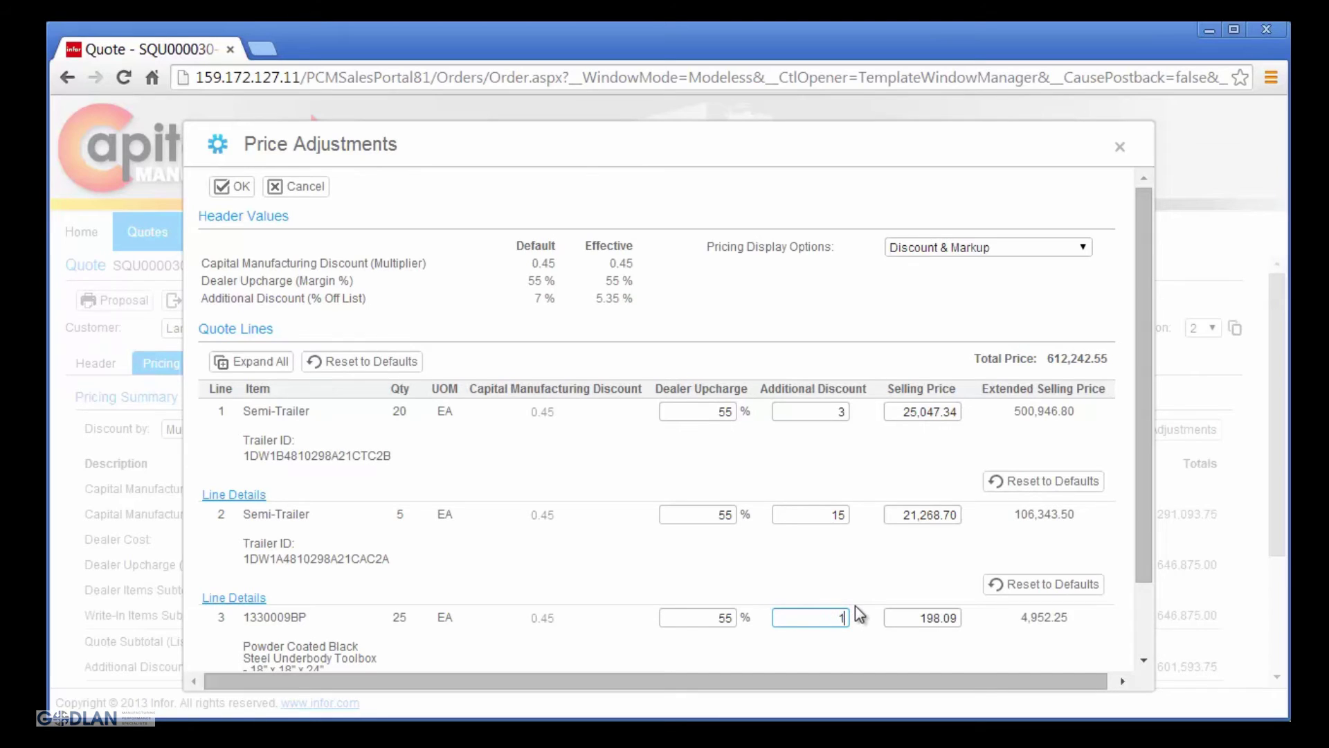
{"action": "key", "text": "Tab"}
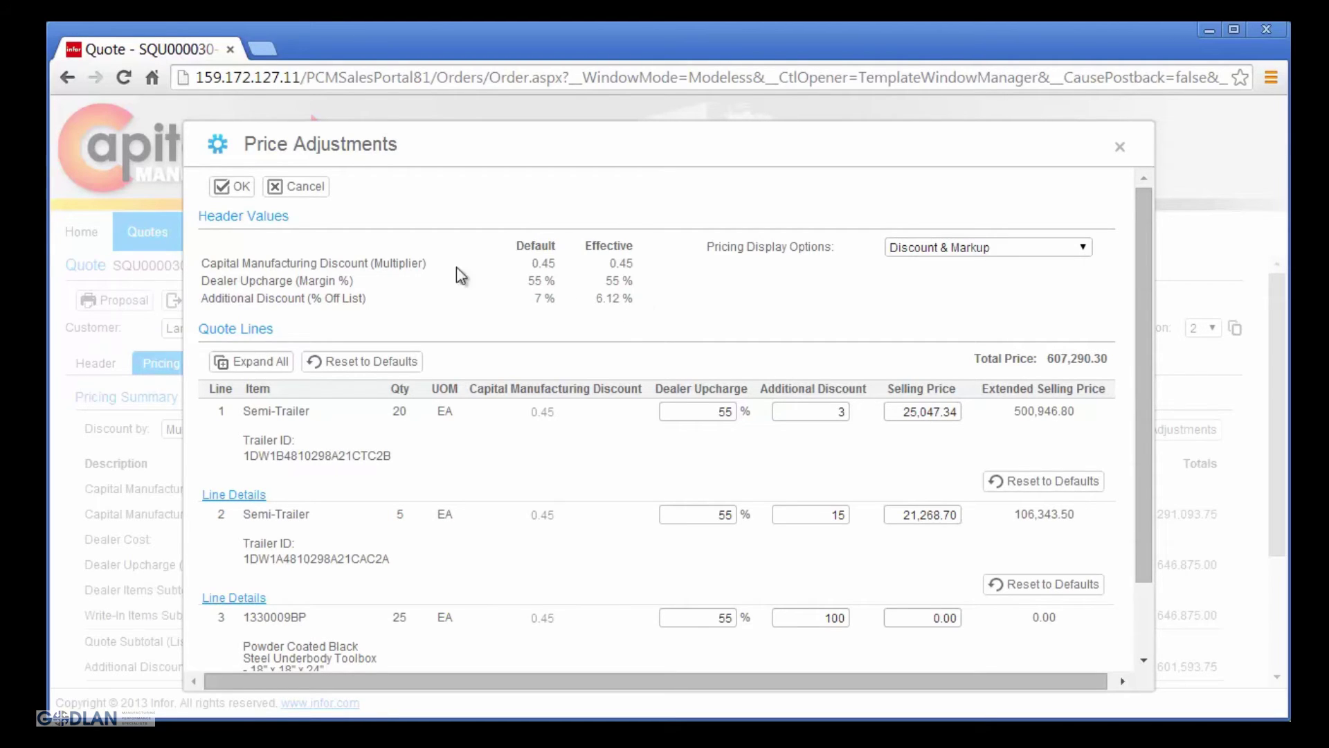
{"action": "left_click", "coordinate": [235, 187]}
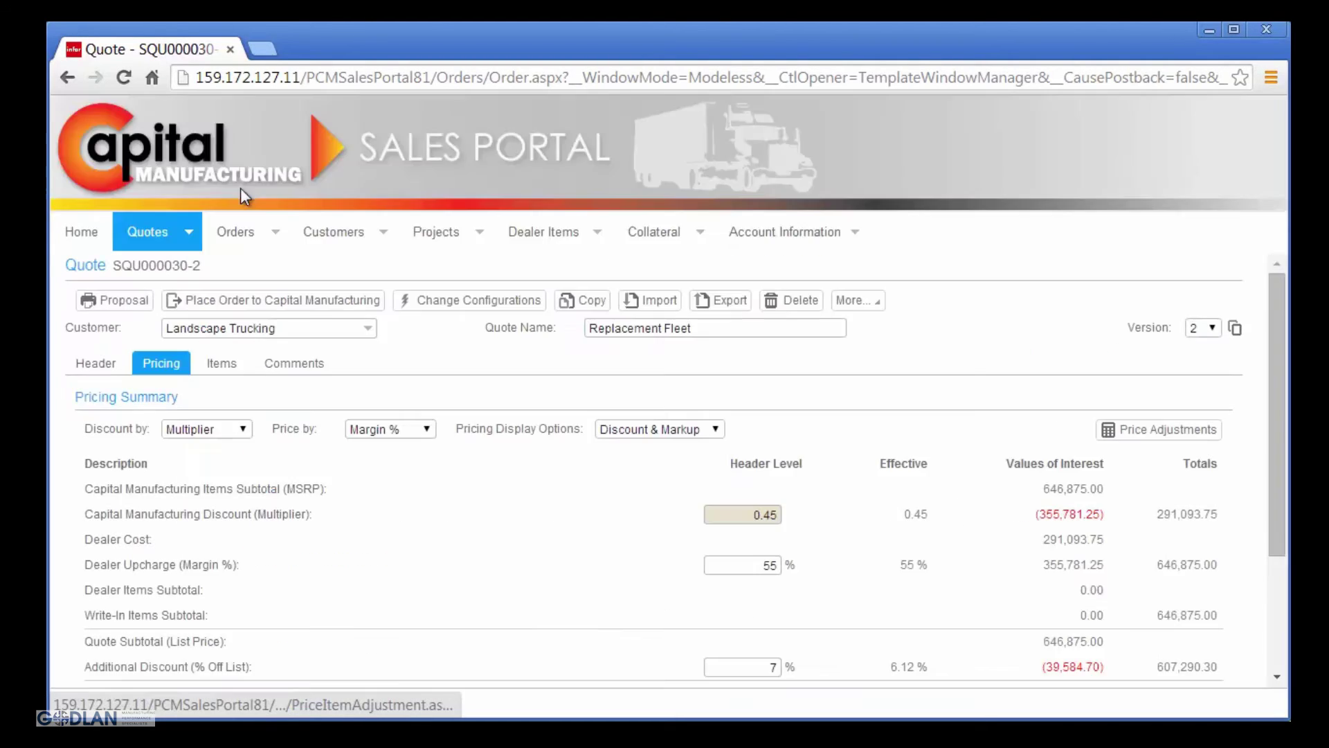
Step: Start a new proposal with all eight sections, from Cover Page to Terms and Conditions, and set the price display to Selling (Order Level Discount)
{"action": "left_click", "coordinate": [115, 297]}
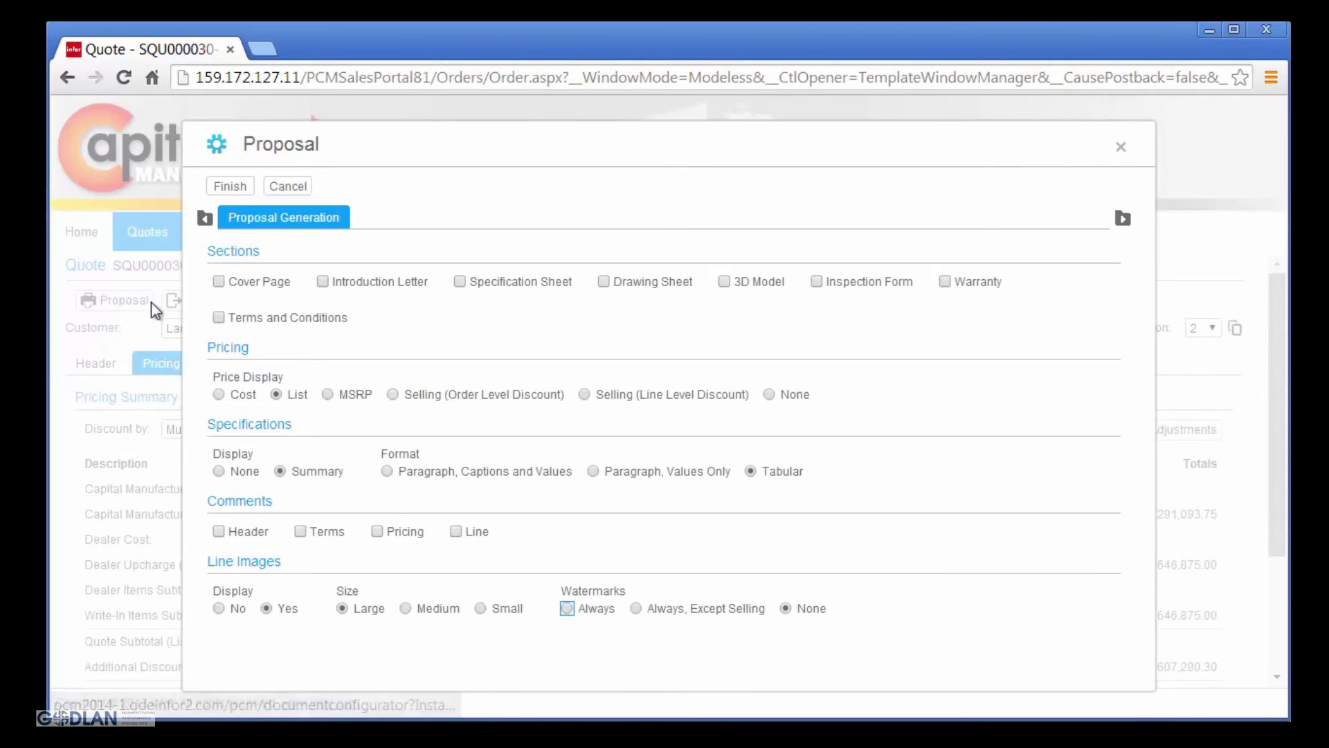
{"action": "left_click", "coordinate": [238, 284]}
{"action": "left_click", "coordinate": [370, 283]}
{"action": "left_click", "coordinate": [526, 283]}
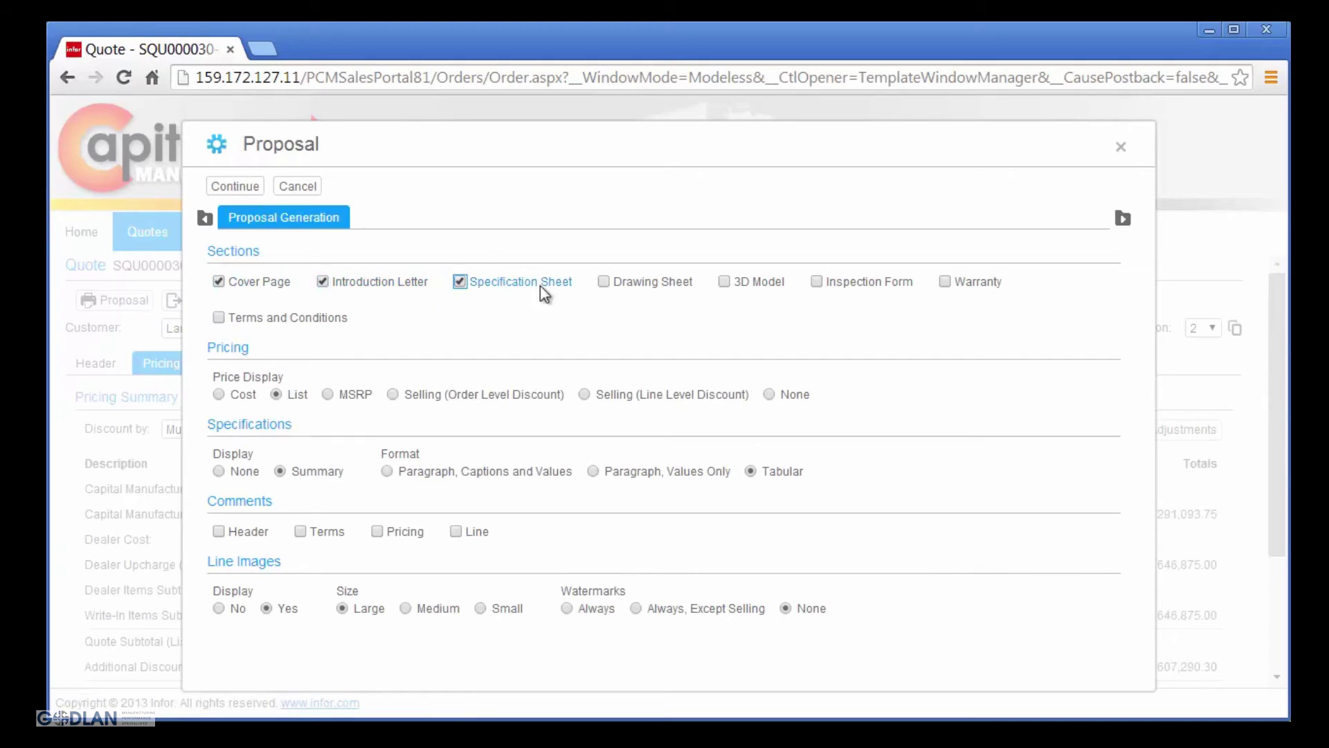
{"action": "left_click", "coordinate": [650, 282]}
{"action": "left_click", "coordinate": [758, 282]}
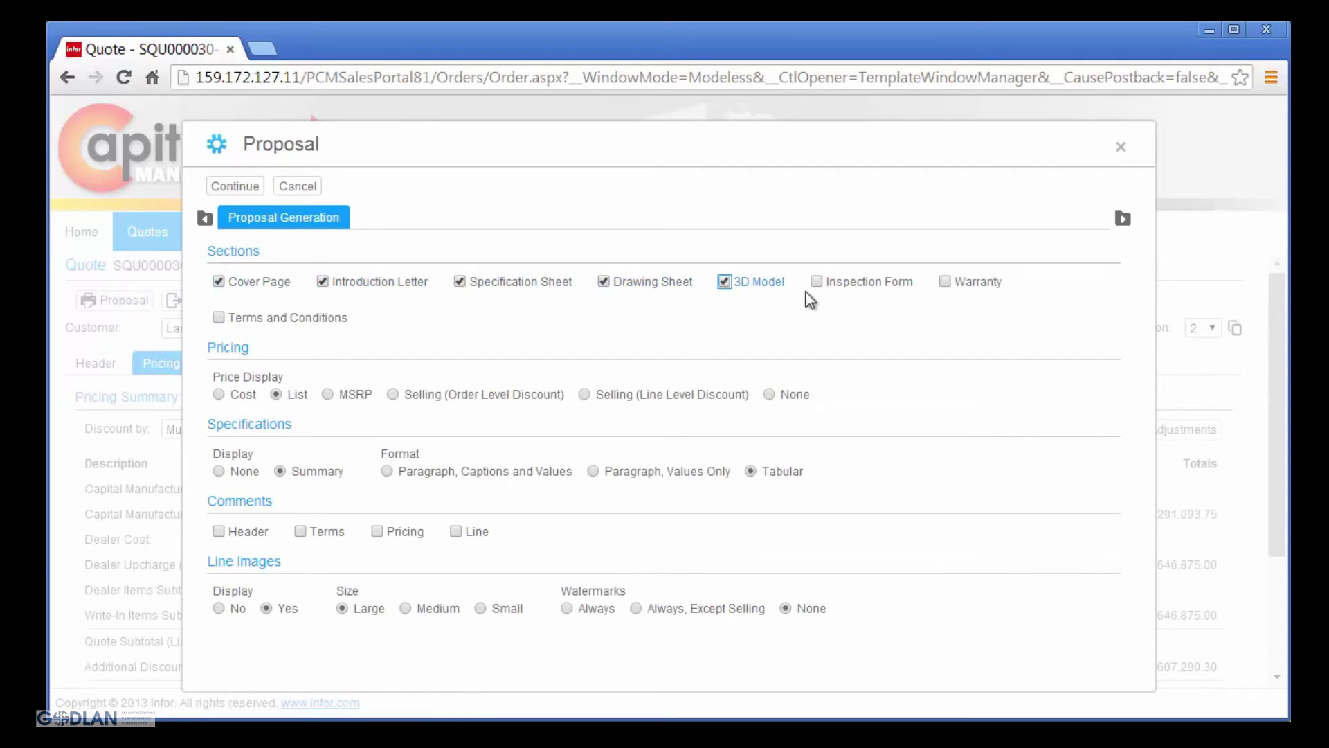
{"action": "left_click", "coordinate": [900, 283]}
{"action": "left_click", "coordinate": [980, 281]}
{"action": "left_click", "coordinate": [315, 320]}
{"action": "left_click", "coordinate": [433, 400]}
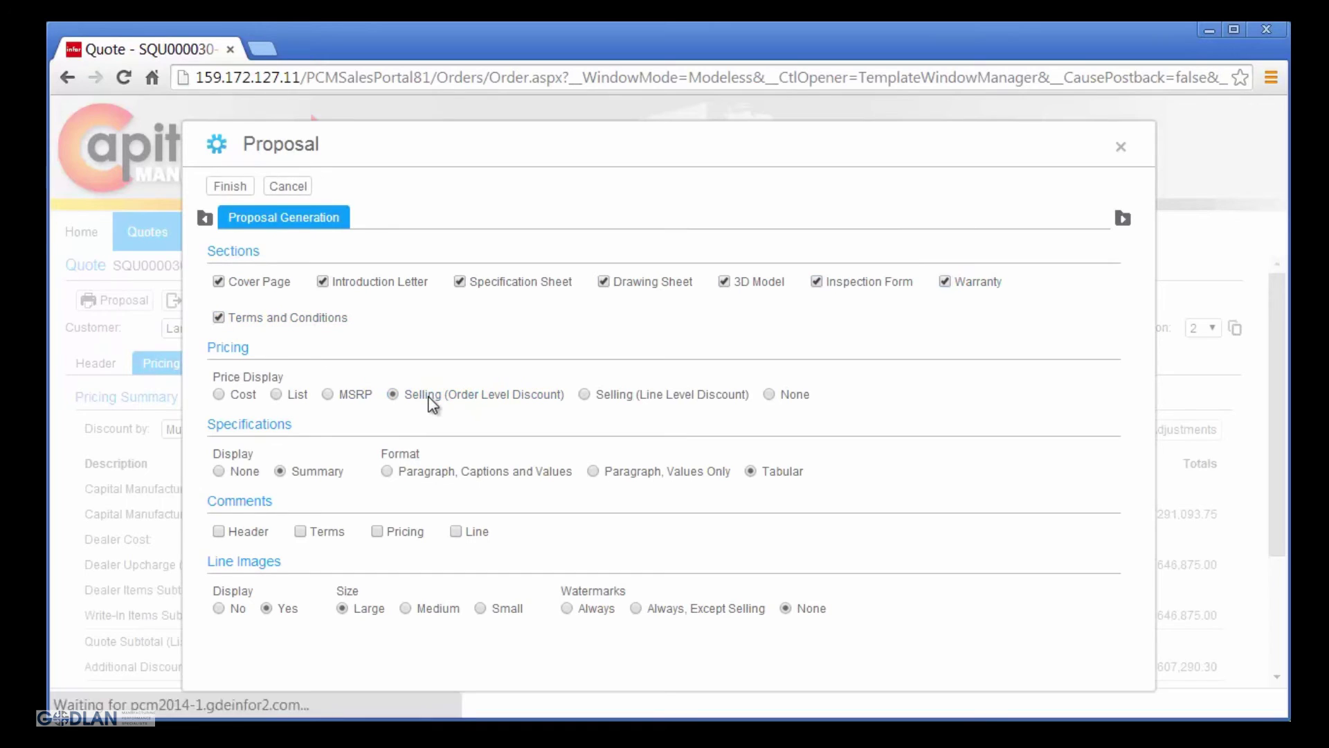
Step: Generate the proposal, zoom its PDF out to check the full Landscape Trucking cover page, and close the document
{"action": "left_click", "coordinate": [227, 188]}
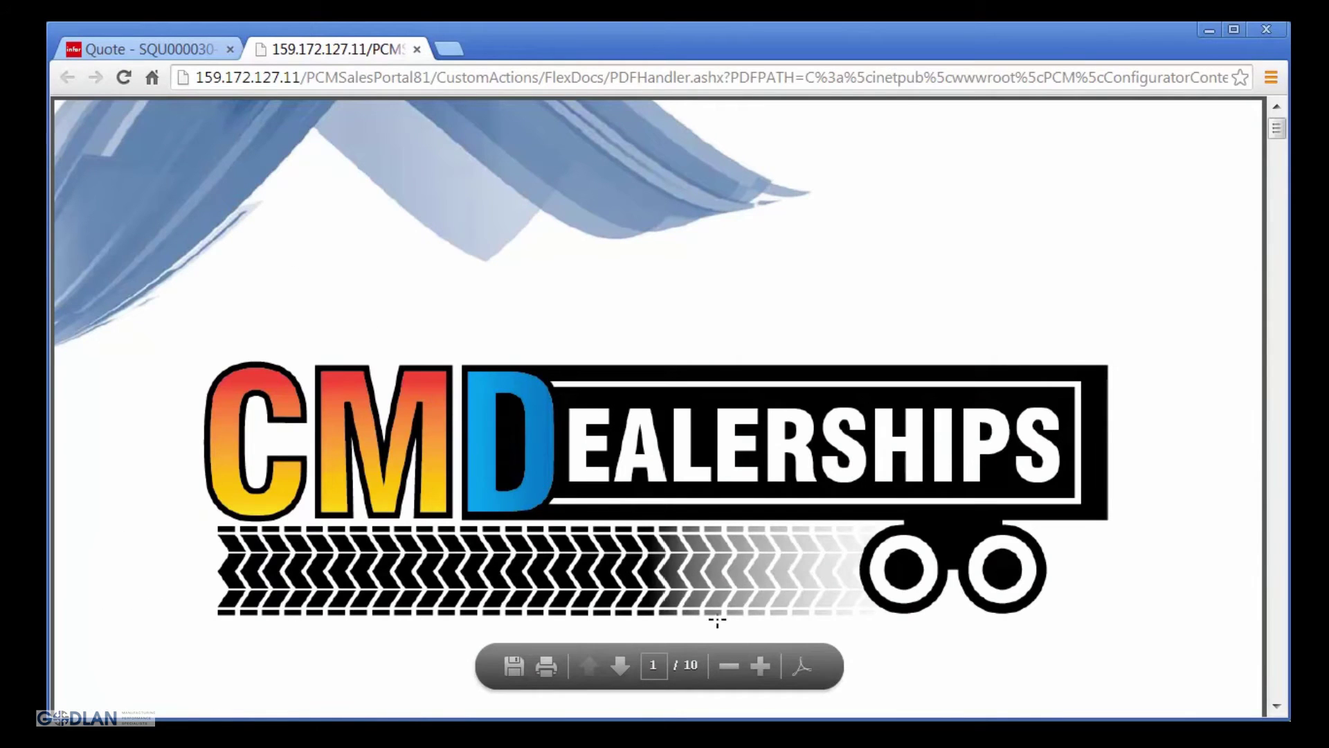
{"action": "left_click", "coordinate": [728, 664]}
{"action": "left_click", "coordinate": [729, 664]}
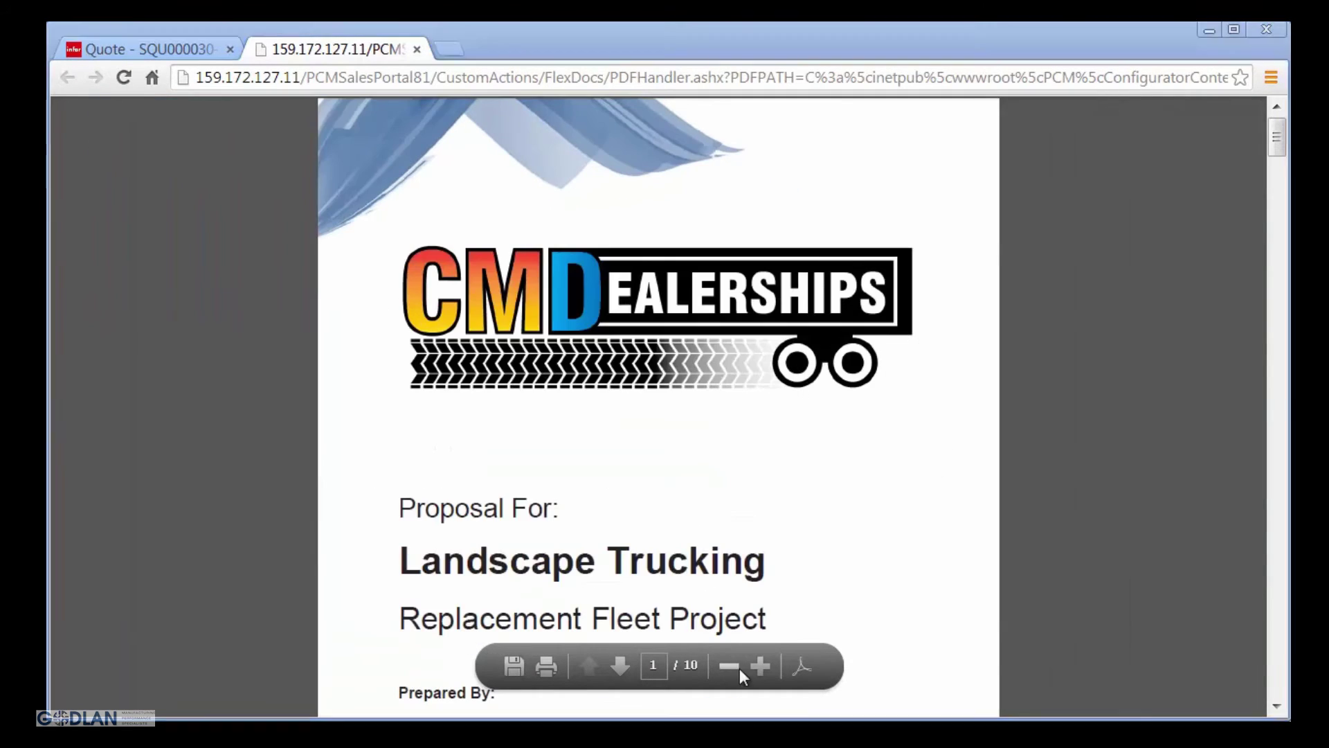
{"action": "left_click", "coordinate": [736, 666]}
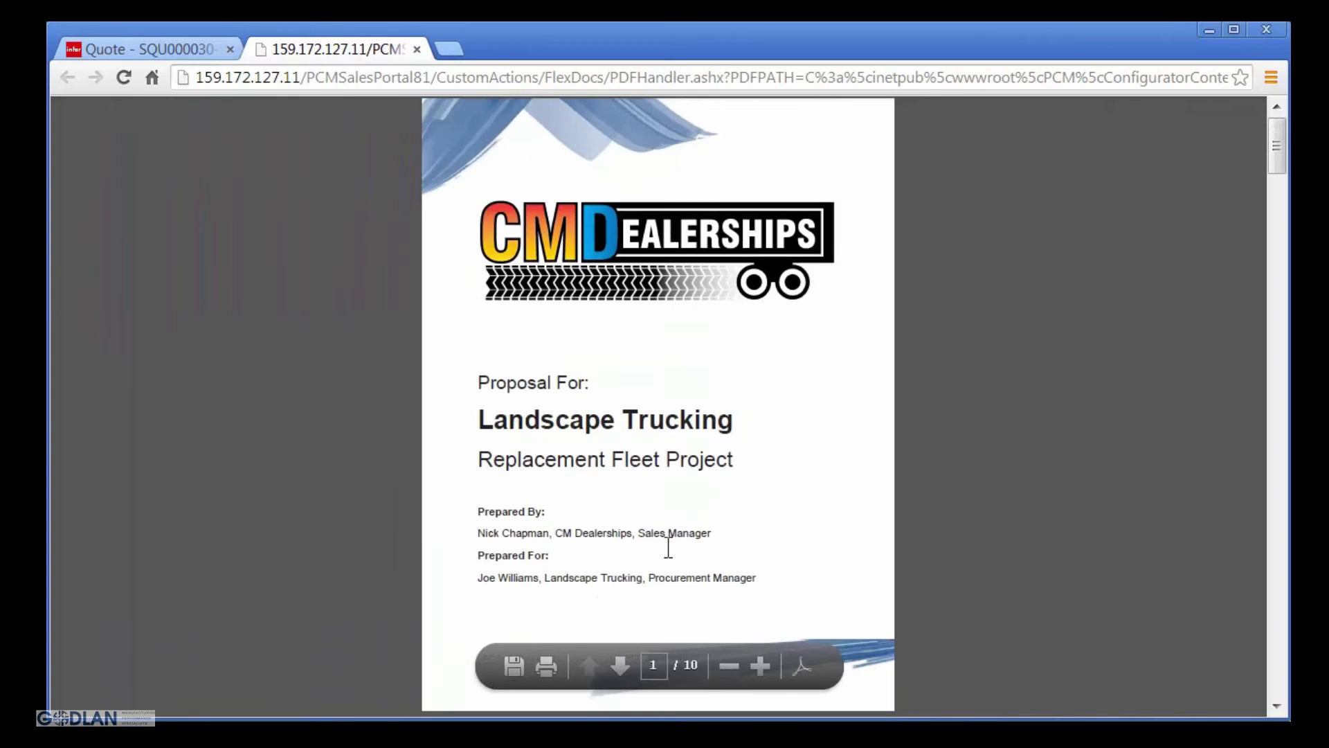
{"action": "left_click", "coordinate": [417, 49]}
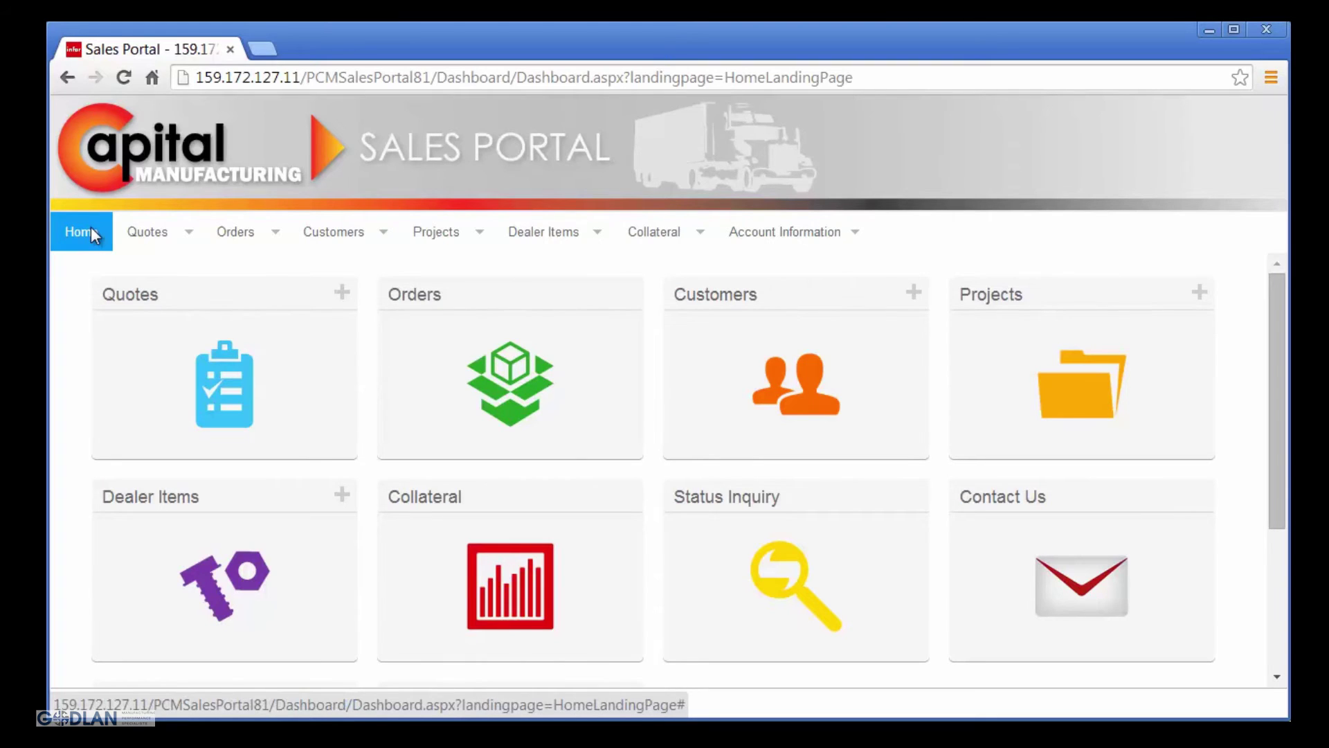
Step: Open version 2 of the Landscape Trucking Replacement Fleet quote from the quote list and start its order to Capital Manufacturing
{"action": "left_click", "coordinate": [172, 356]}
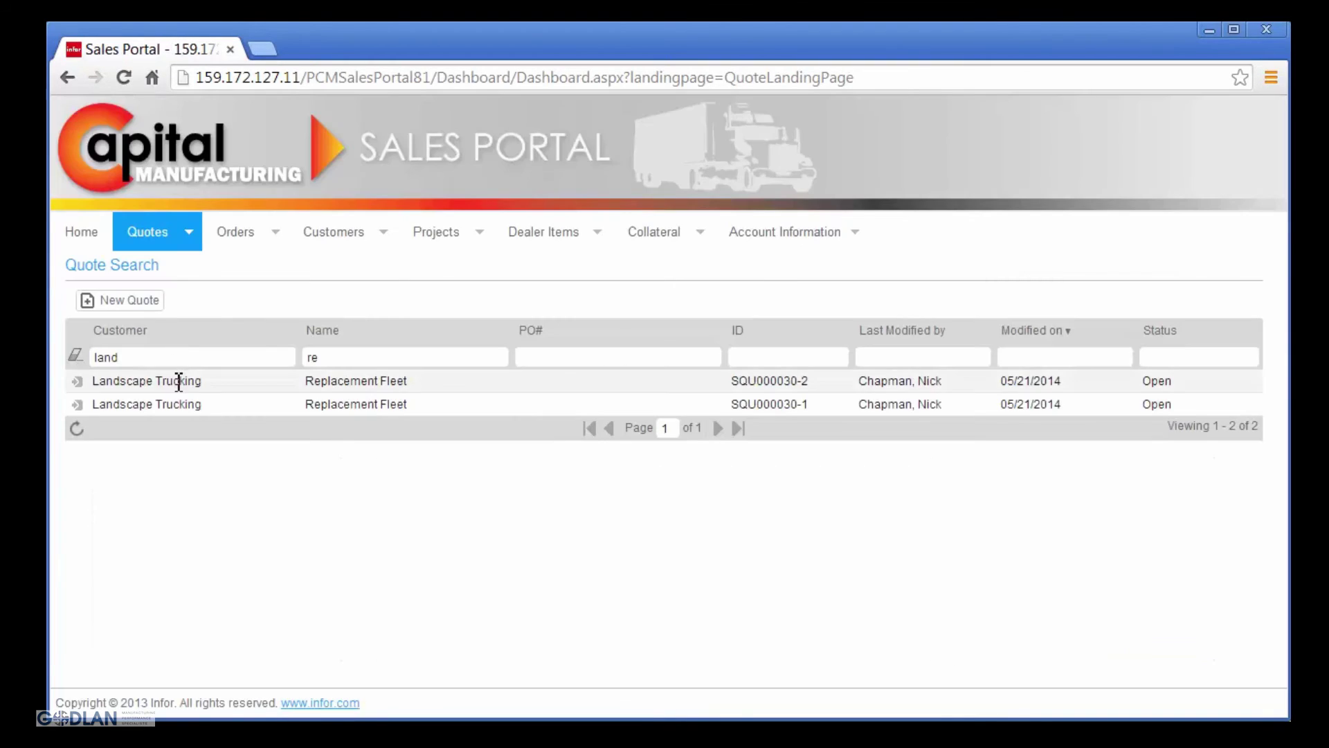
{"action": "double_click", "coordinate": [176, 381]}
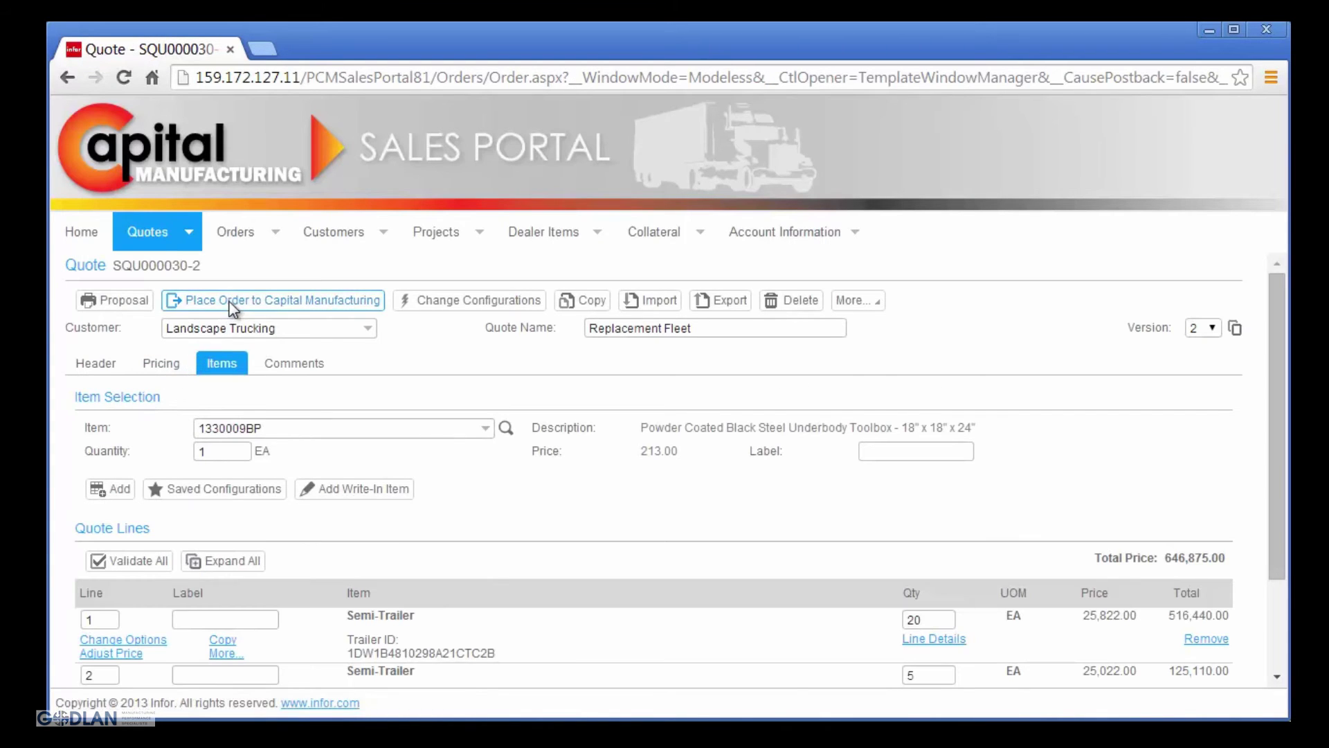
{"action": "left_click", "coordinate": [232, 305]}
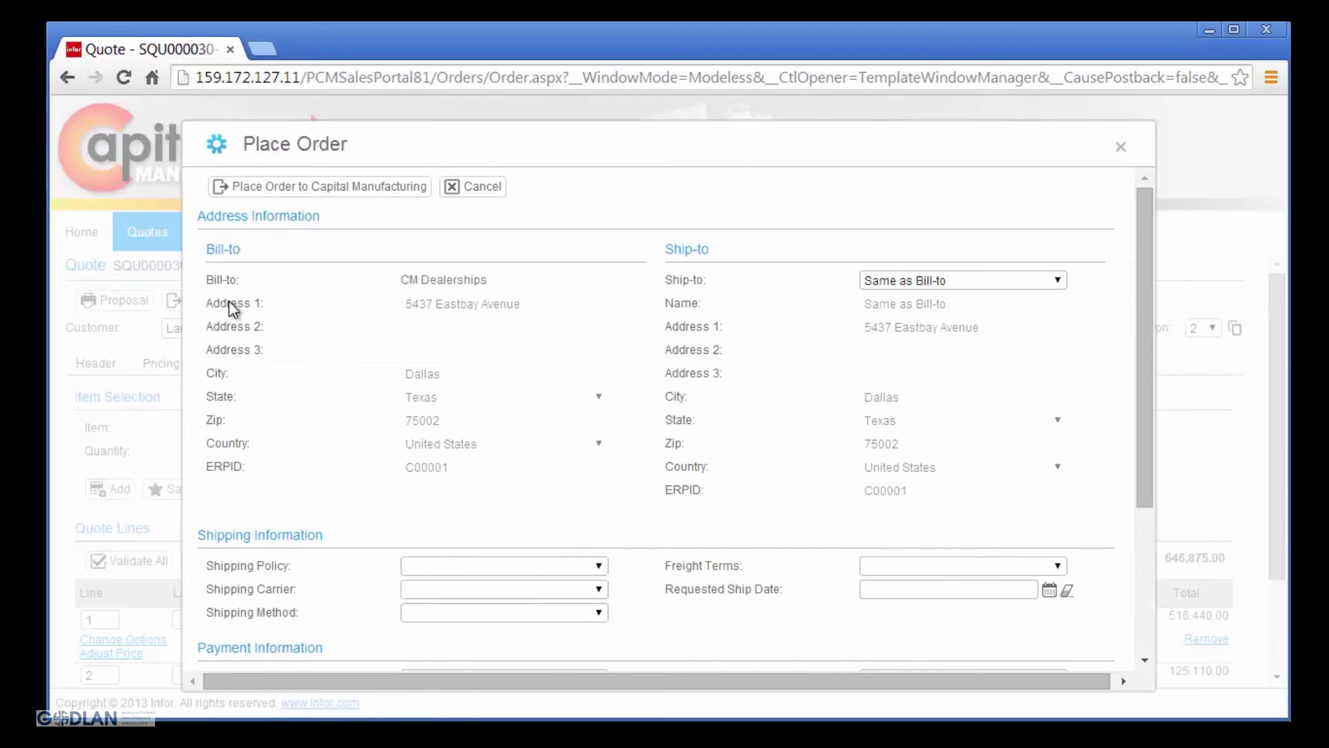
Step: Set the order's ship-to to Midwest Distribution Center and enter the P.O. number
{"action": "left_click", "coordinate": [916, 281]}
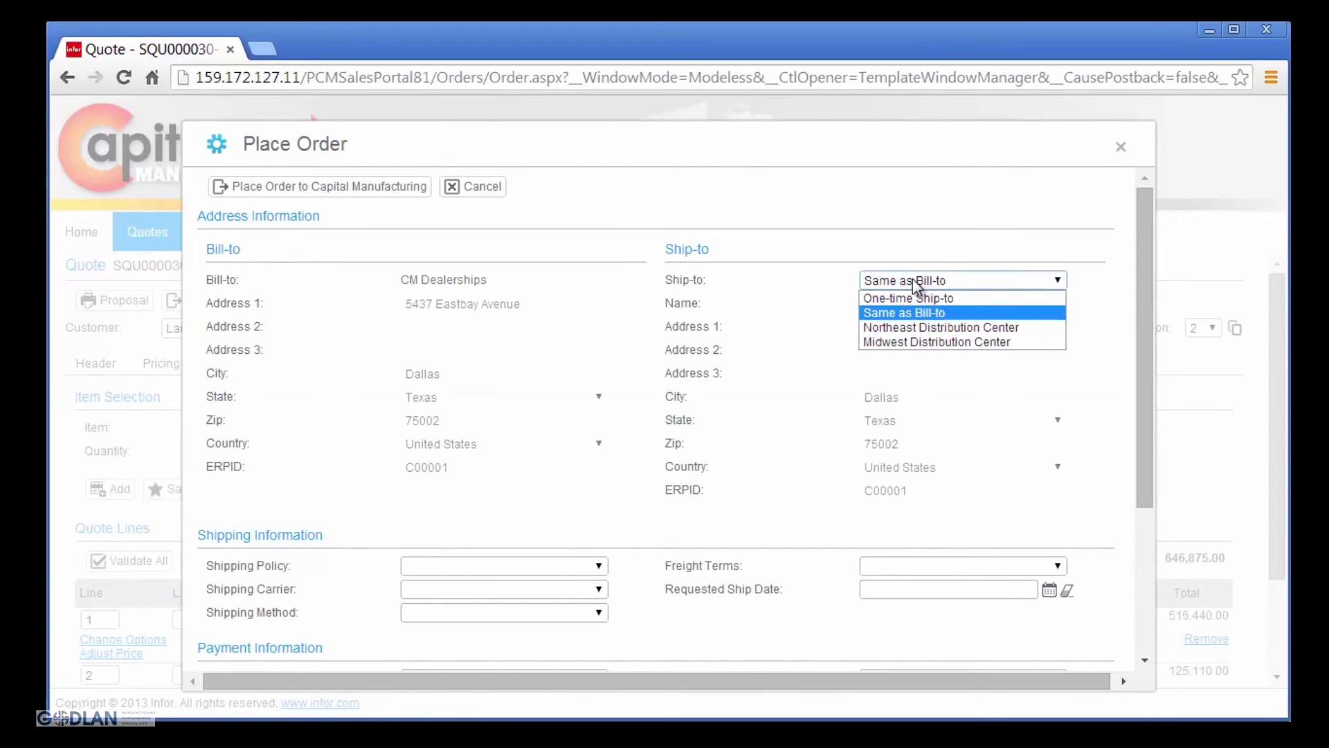
{"action": "left_click", "coordinate": [923, 342]}
{"action": "scroll", "coordinate": [637, 471], "scroll_direction": "down", "scroll_amount": 3}
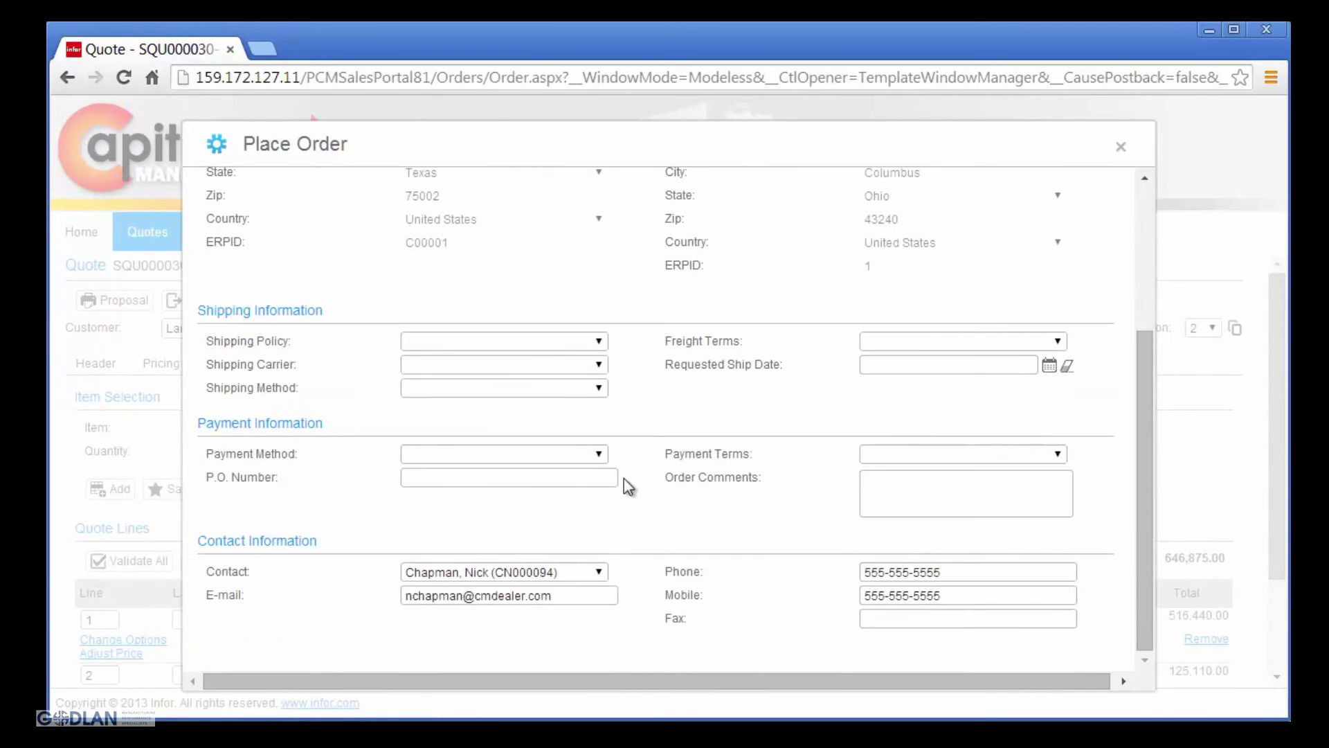
{"action": "left_click", "coordinate": [575, 477]}
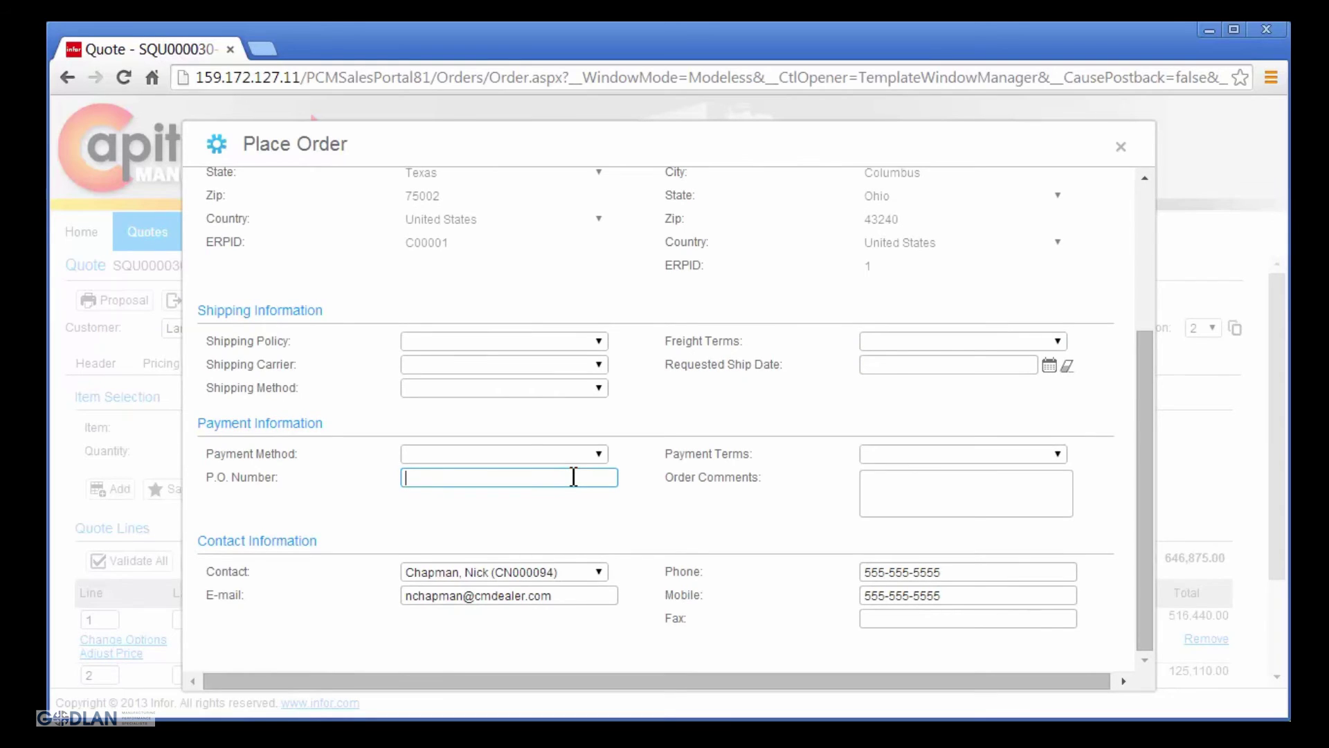
{"action": "type", "text": "LT2255"}
{"action": "key", "text": "Tab"}
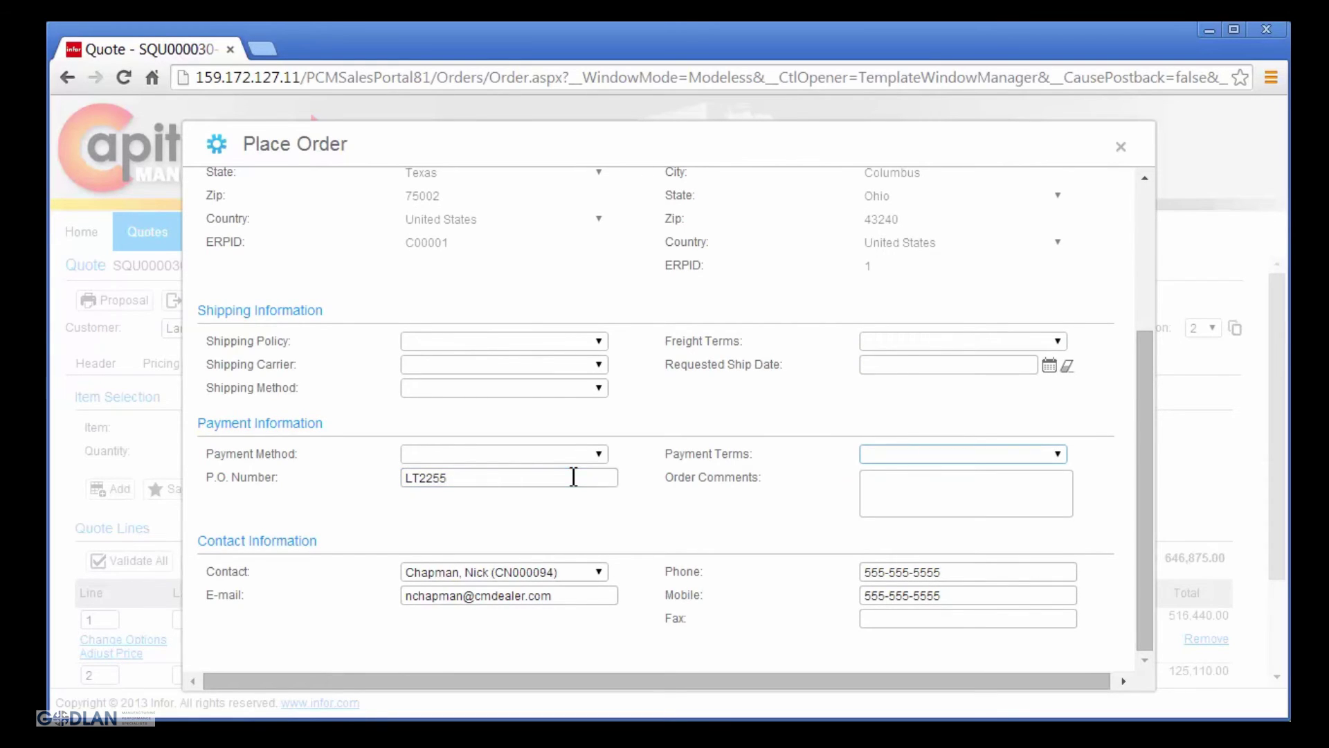
Step: Submit the order to Capital Manufacturing, acknowledge the confirmation, and return to the quote search
{"action": "scroll", "coordinate": [574, 477], "scroll_direction": "up", "scroll_amount": 3}
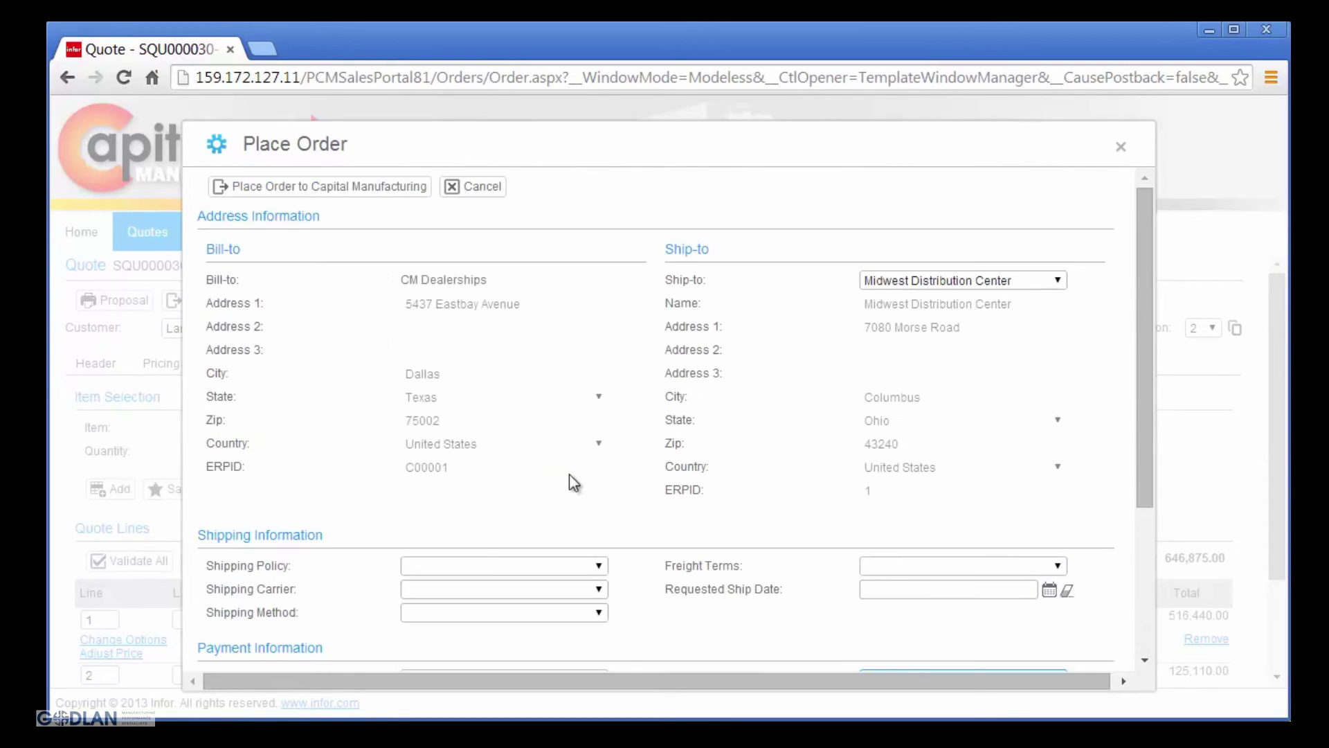
{"action": "left_click", "coordinate": [348, 192]}
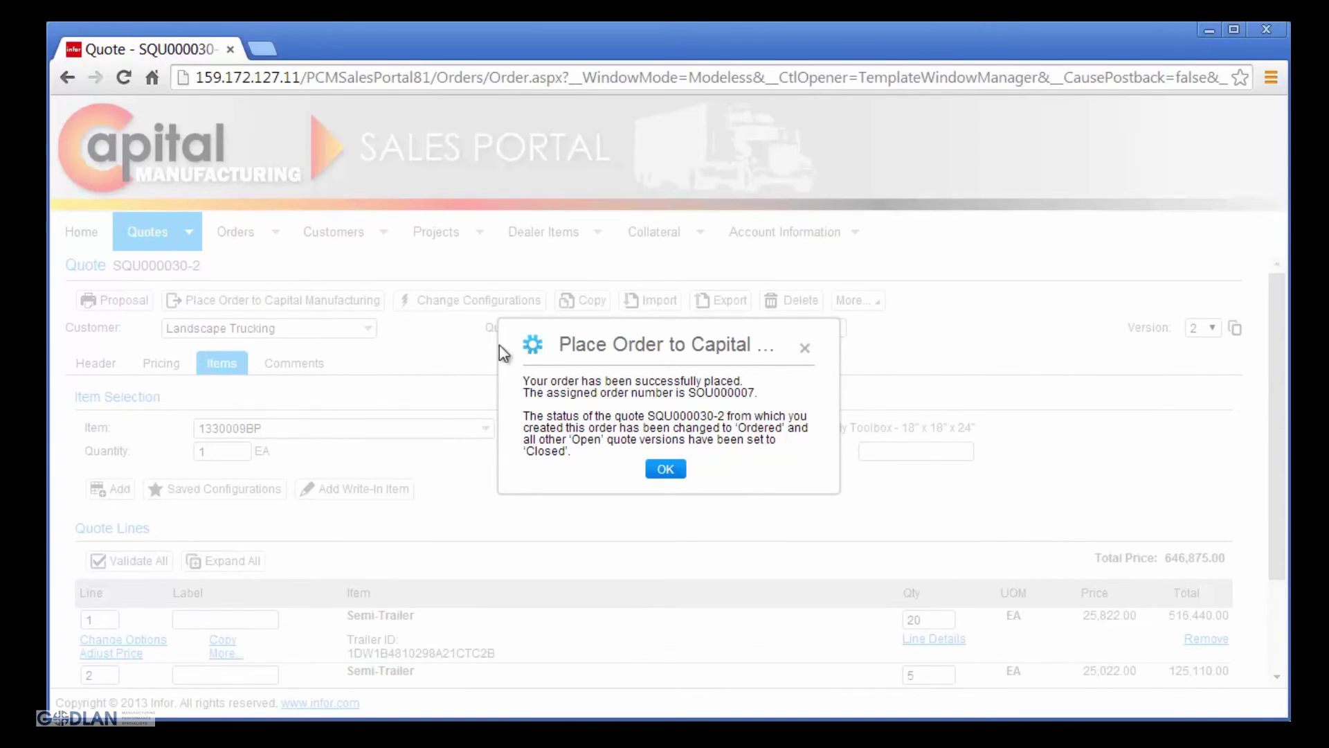
{"action": "left_click", "coordinate": [659, 470]}
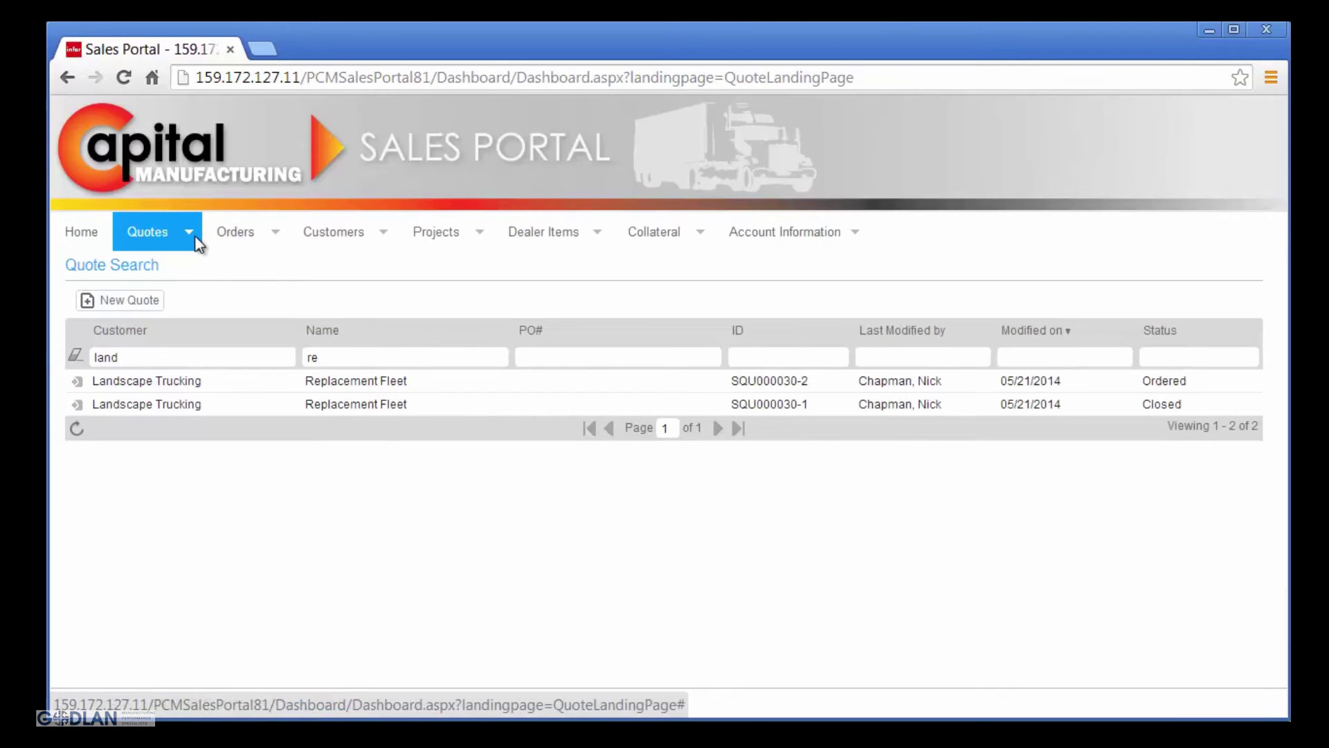
{"action": "left_click", "coordinate": [191, 234]}
{"action": "left_click", "coordinate": [186, 273]}
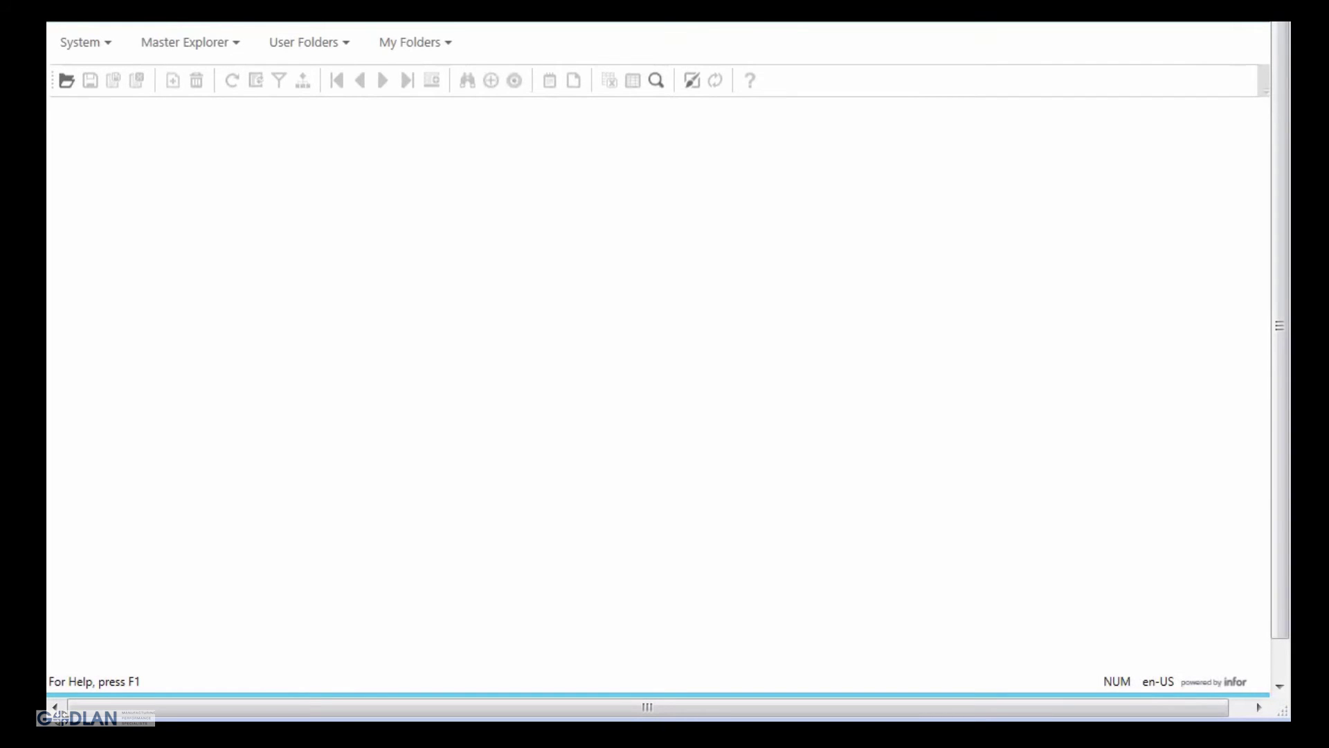
Step: Switch to Infor SyteLine and open the Customer Orders form with its records retrieved
{"action": "left_click", "coordinate": [97, 50]}
{"action": "left_click", "coordinate": [83, 91]}
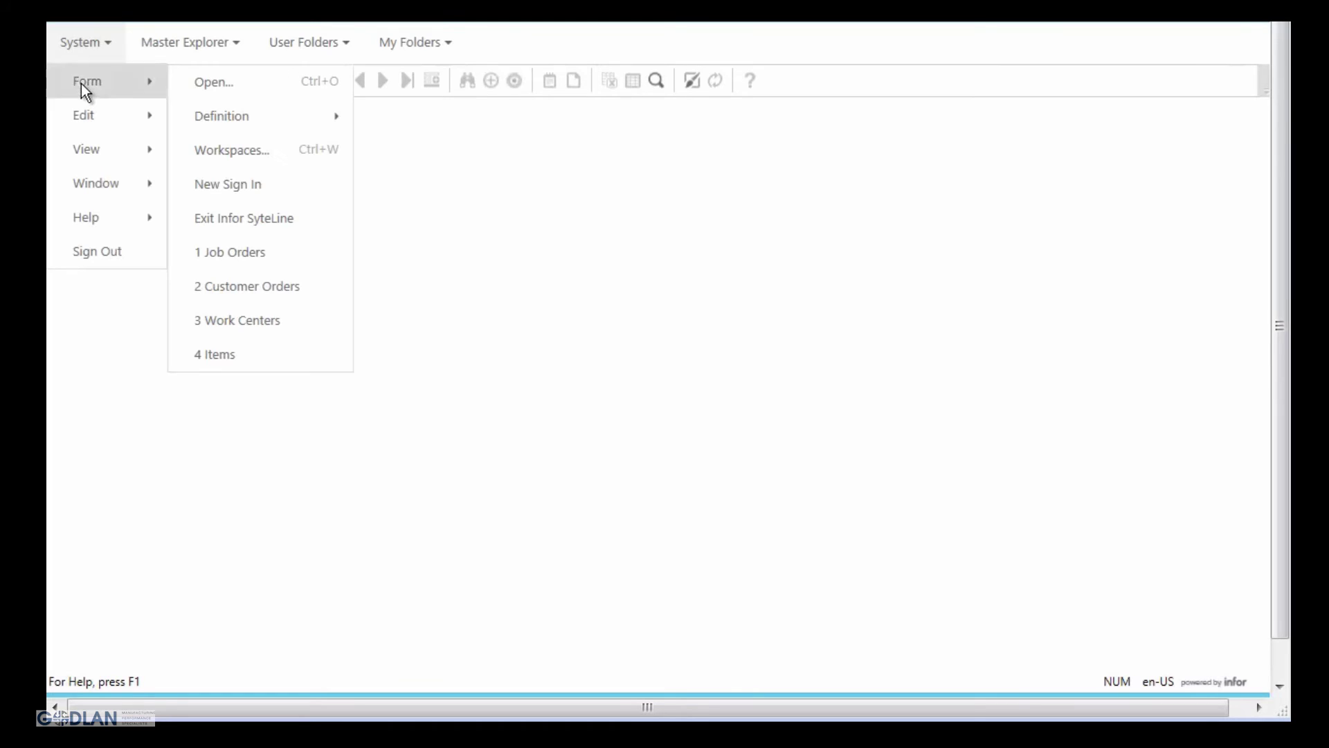
{"action": "left_click", "coordinate": [220, 286]}
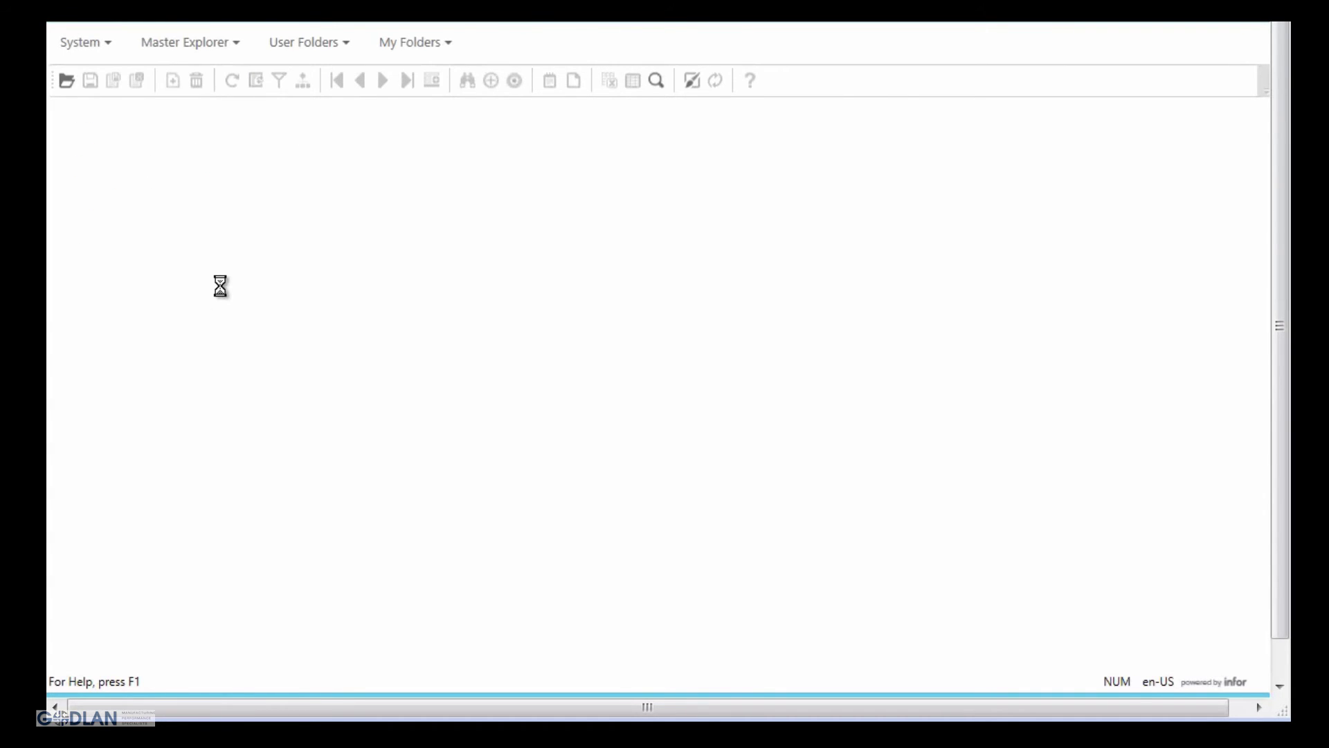
{"action": "left_click", "coordinate": [279, 82]}
{"action": "left_click", "coordinate": [279, 82]}
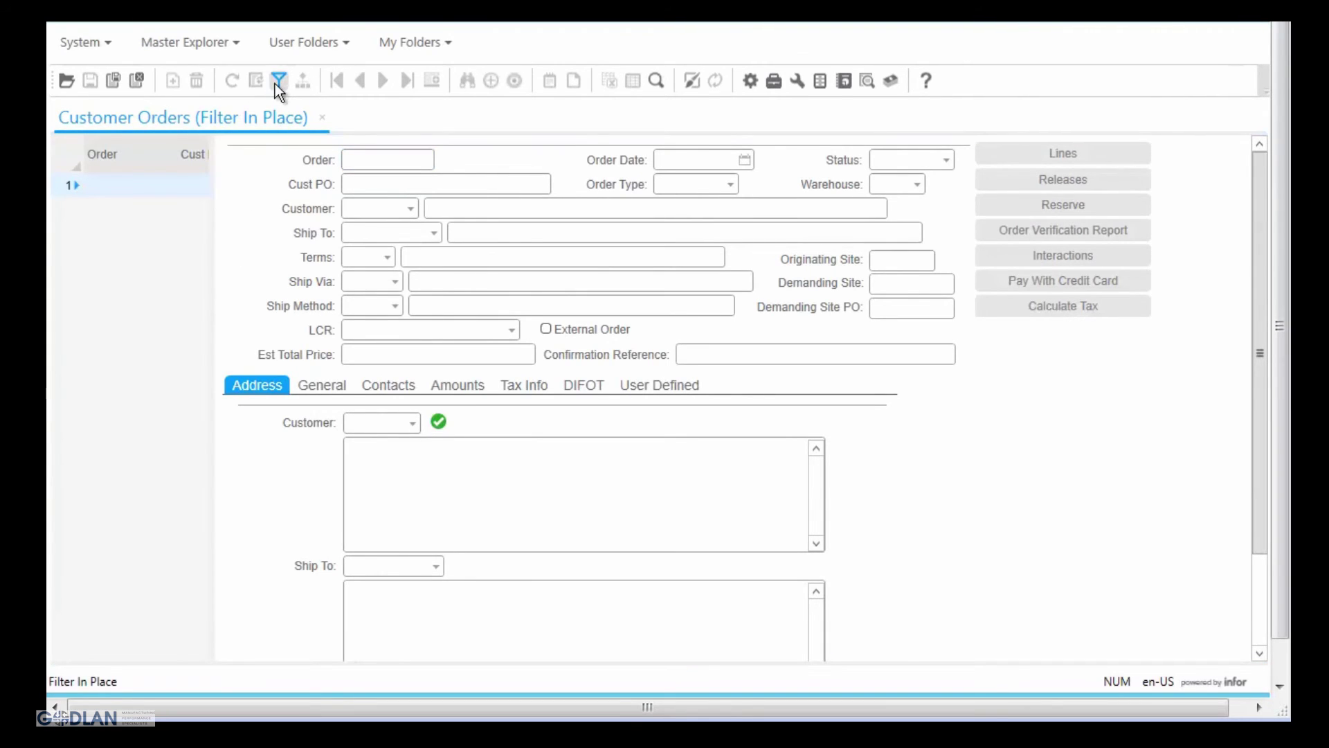
Step: Select the CM Dealerships order shipping to Midwest Distribution Center and open its order lines
{"action": "left_click", "coordinate": [168, 208]}
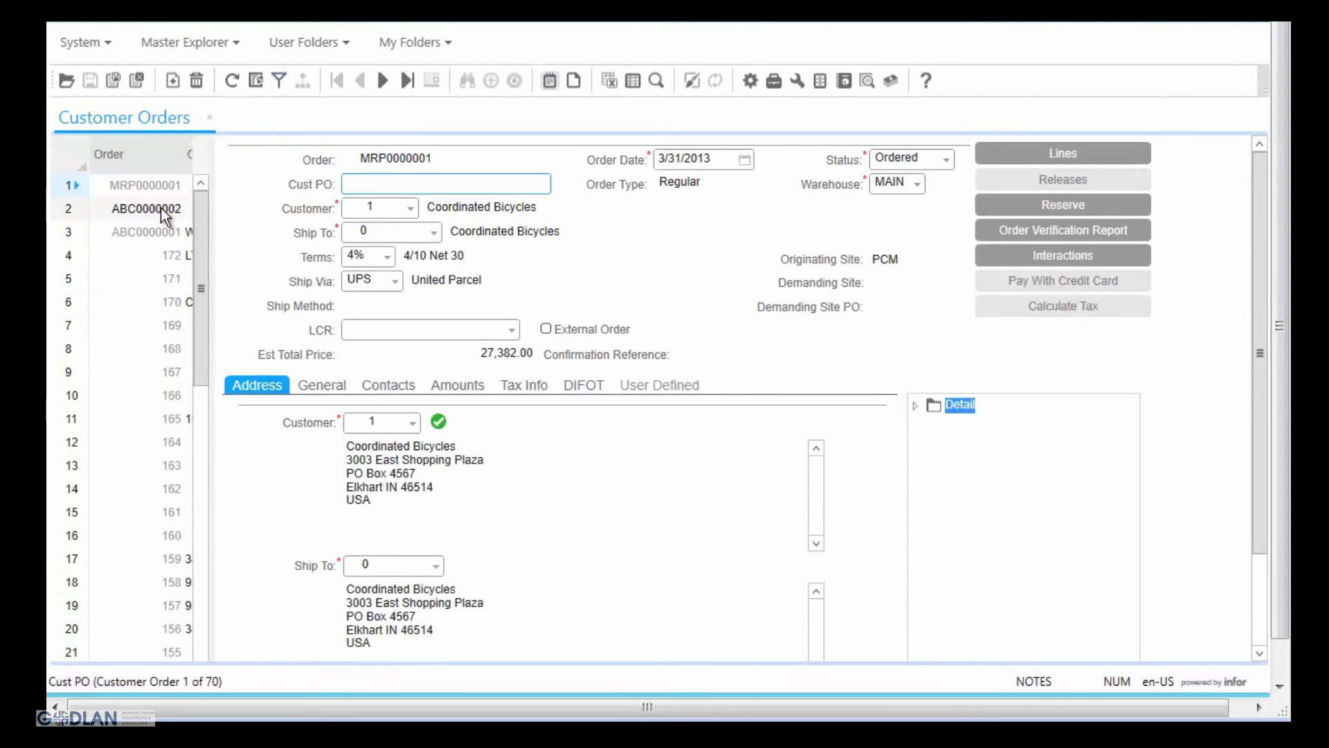
{"action": "left_click", "coordinate": [147, 232]}
{"action": "left_click", "coordinate": [127, 254]}
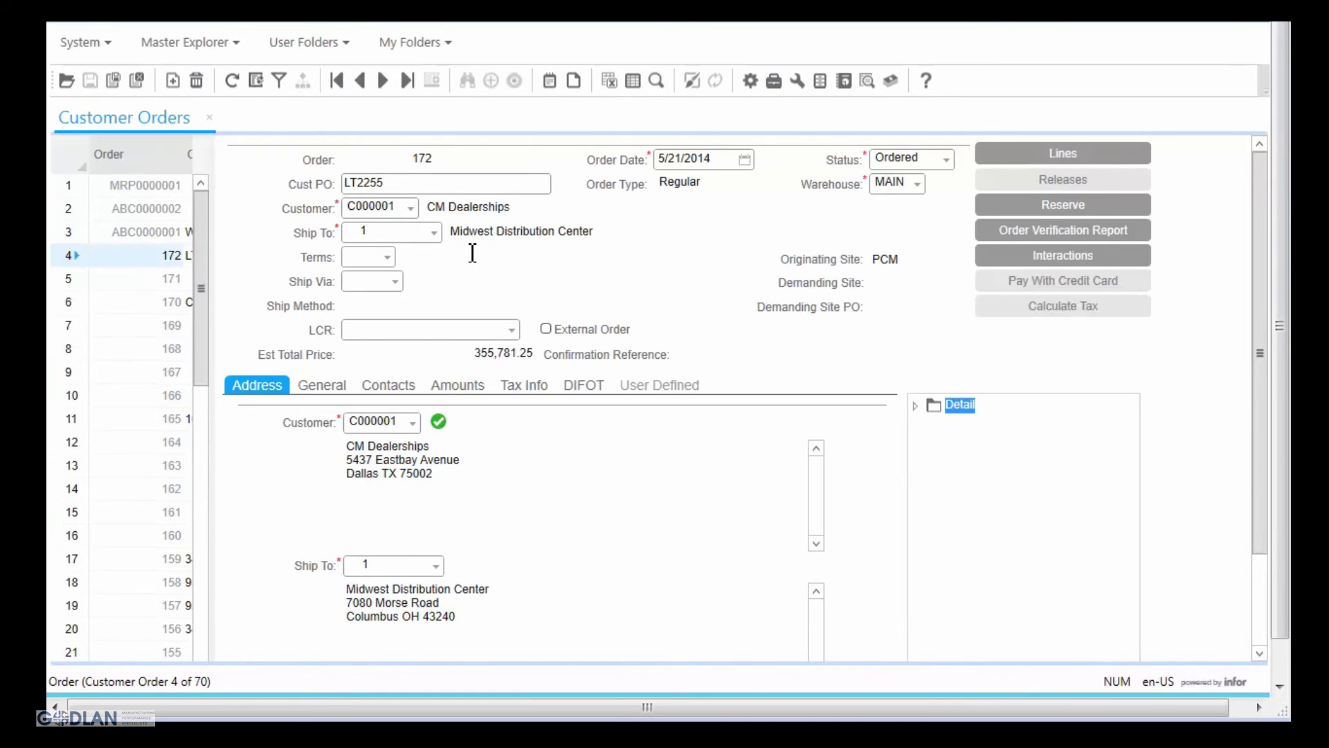
{"action": "left_click", "coordinate": [1030, 157]}
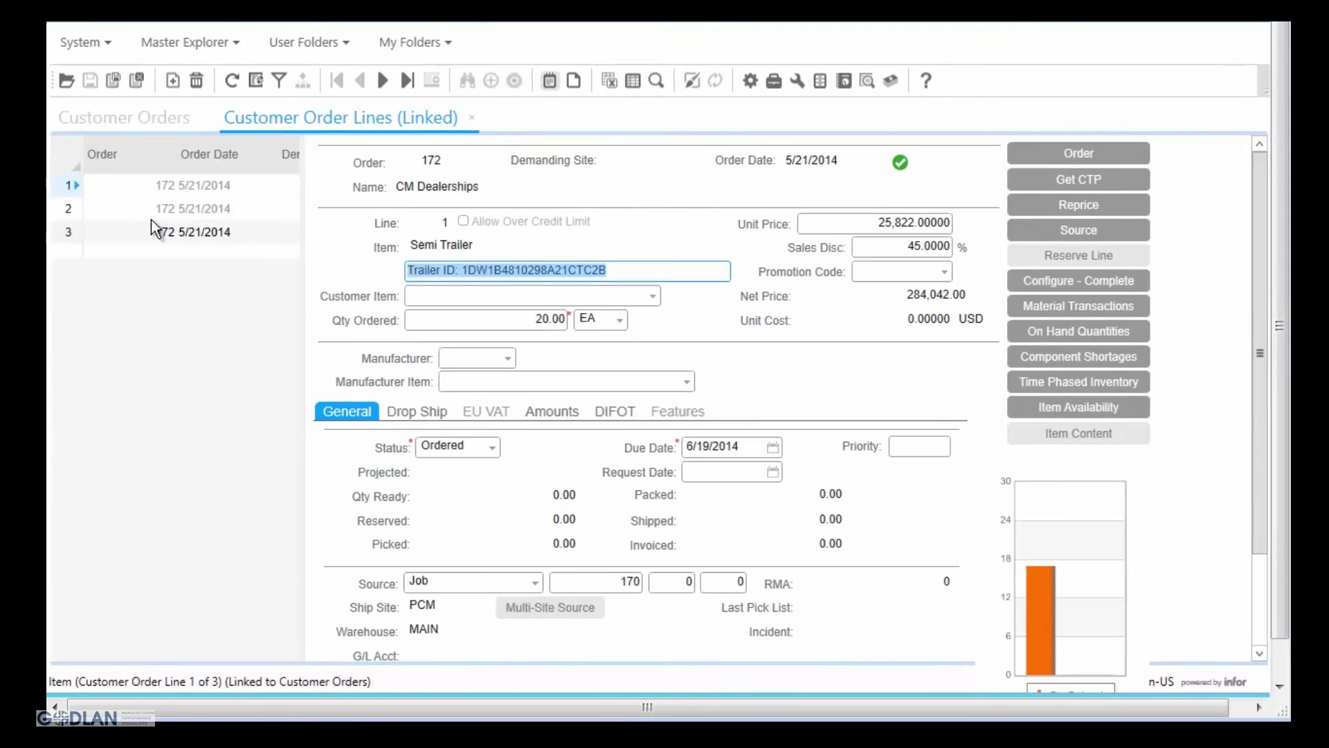
Step: Review order lines 2 and 3, and return to line 1, the 20 semi-trailers
{"action": "left_click", "coordinate": [74, 211]}
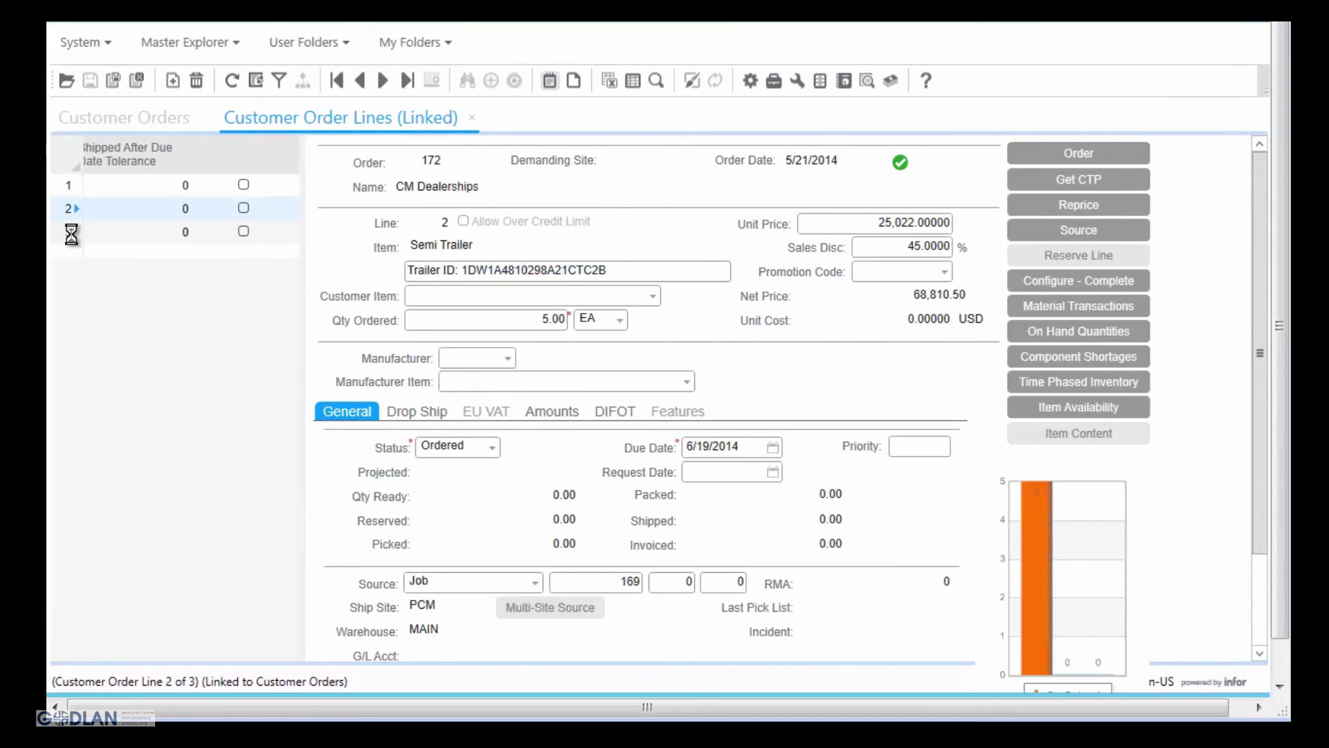
{"action": "left_click", "coordinate": [72, 234]}
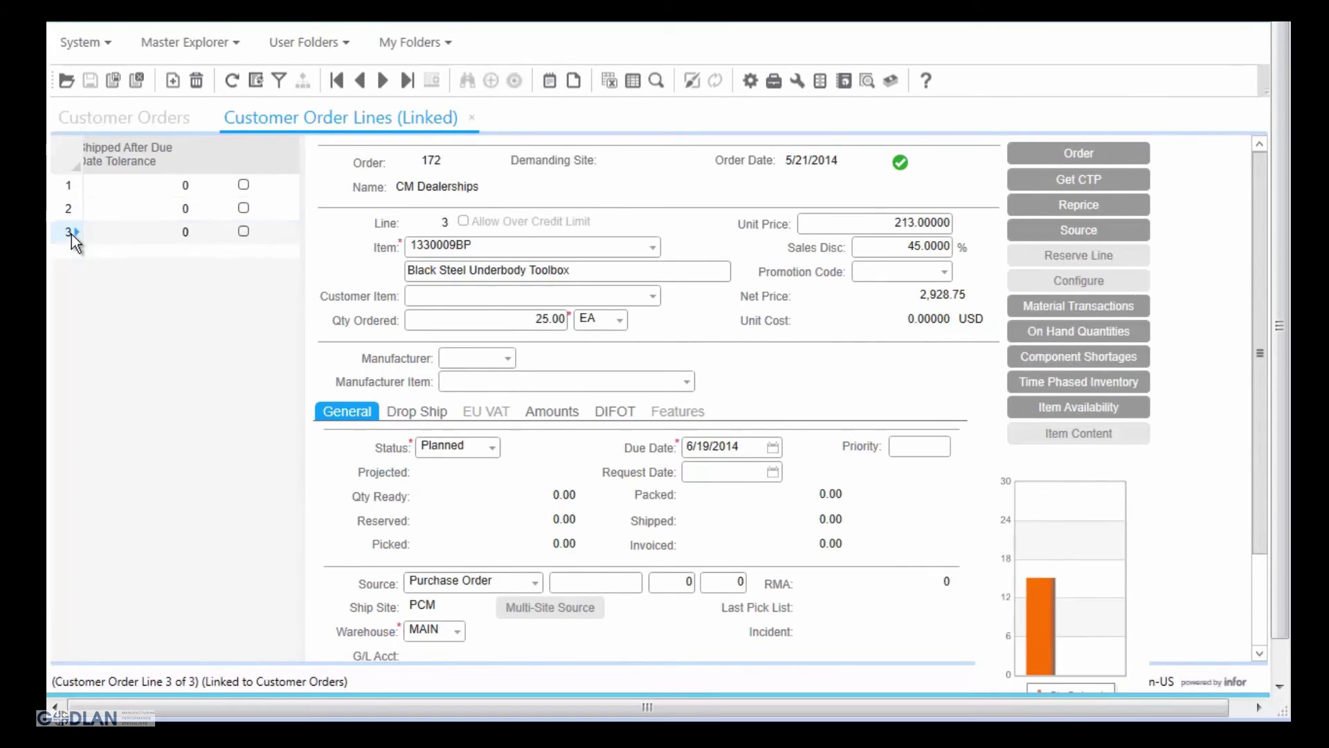
{"action": "left_click", "coordinate": [77, 191]}
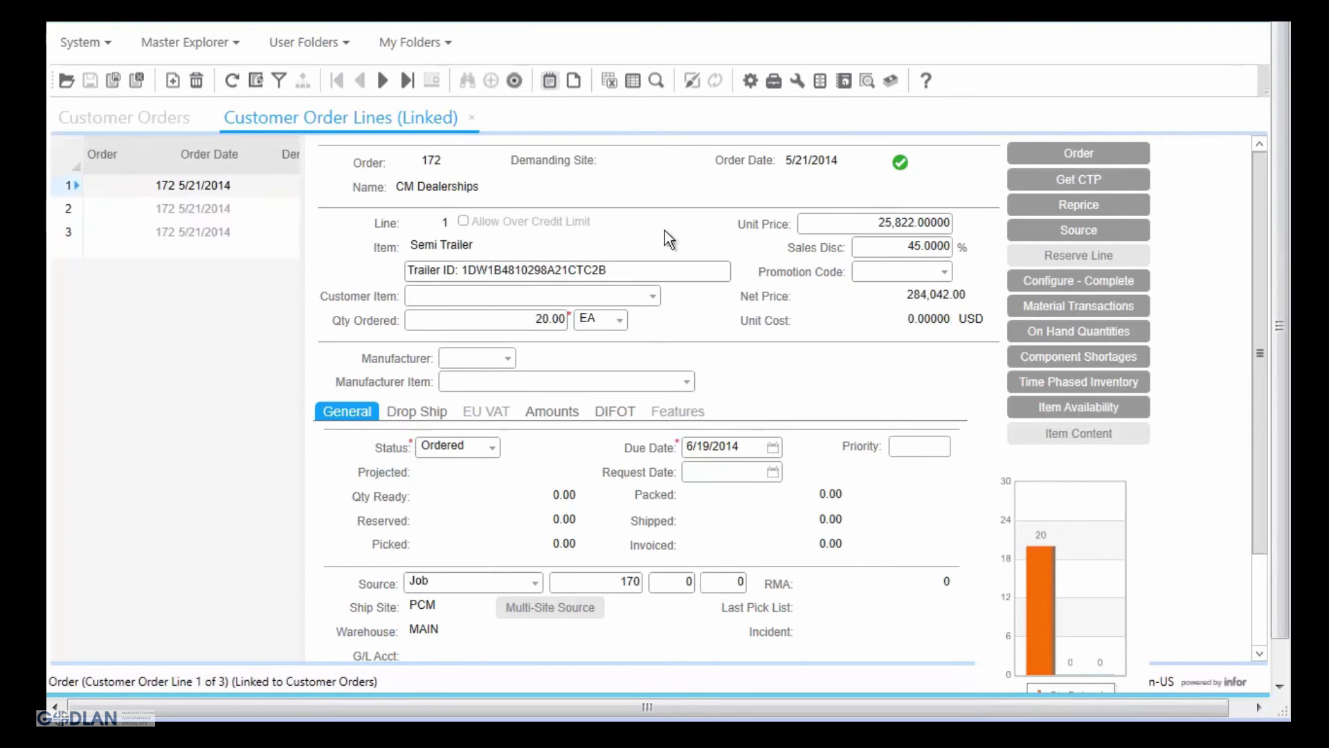
Step: Open the source job for order line 1 and expand its Job BOM down to the operation 10 materials
{"action": "left_click", "coordinate": [1030, 223]}
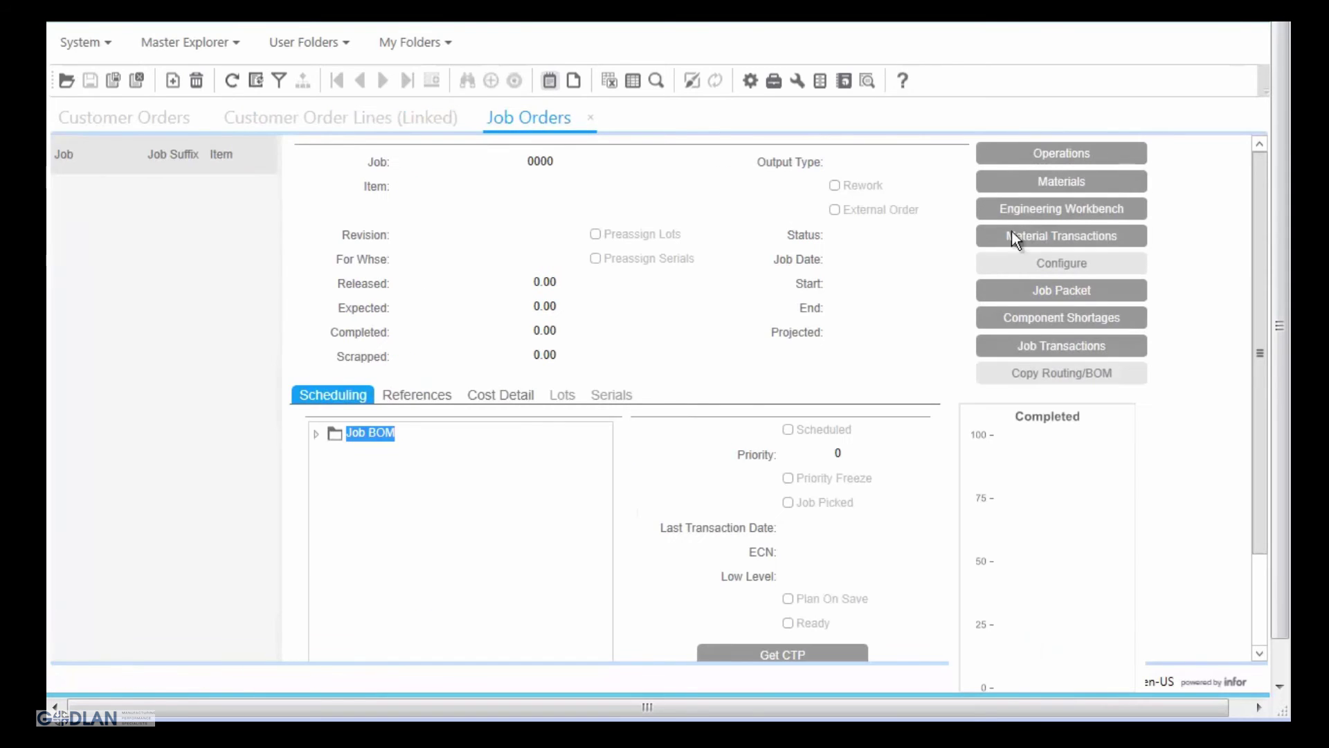
{"action": "left_click", "coordinate": [319, 435]}
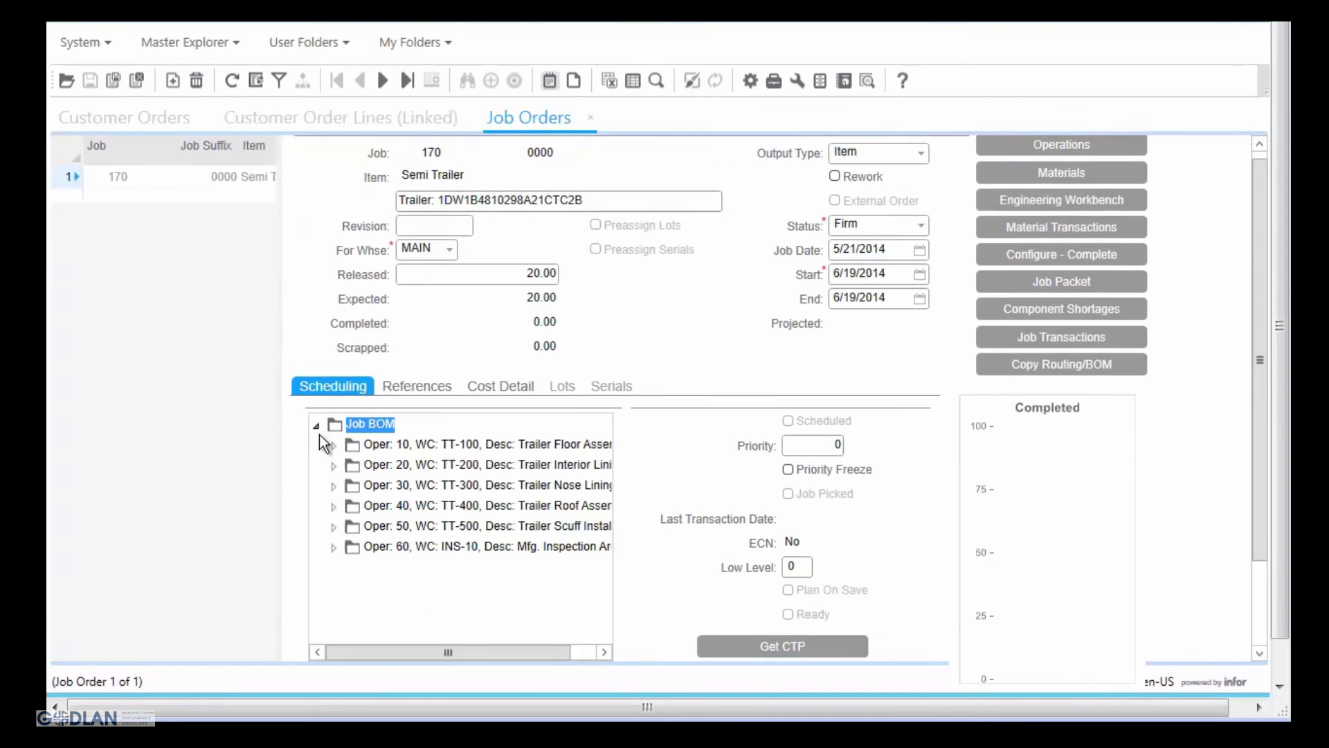
{"action": "left_click", "coordinate": [333, 446]}
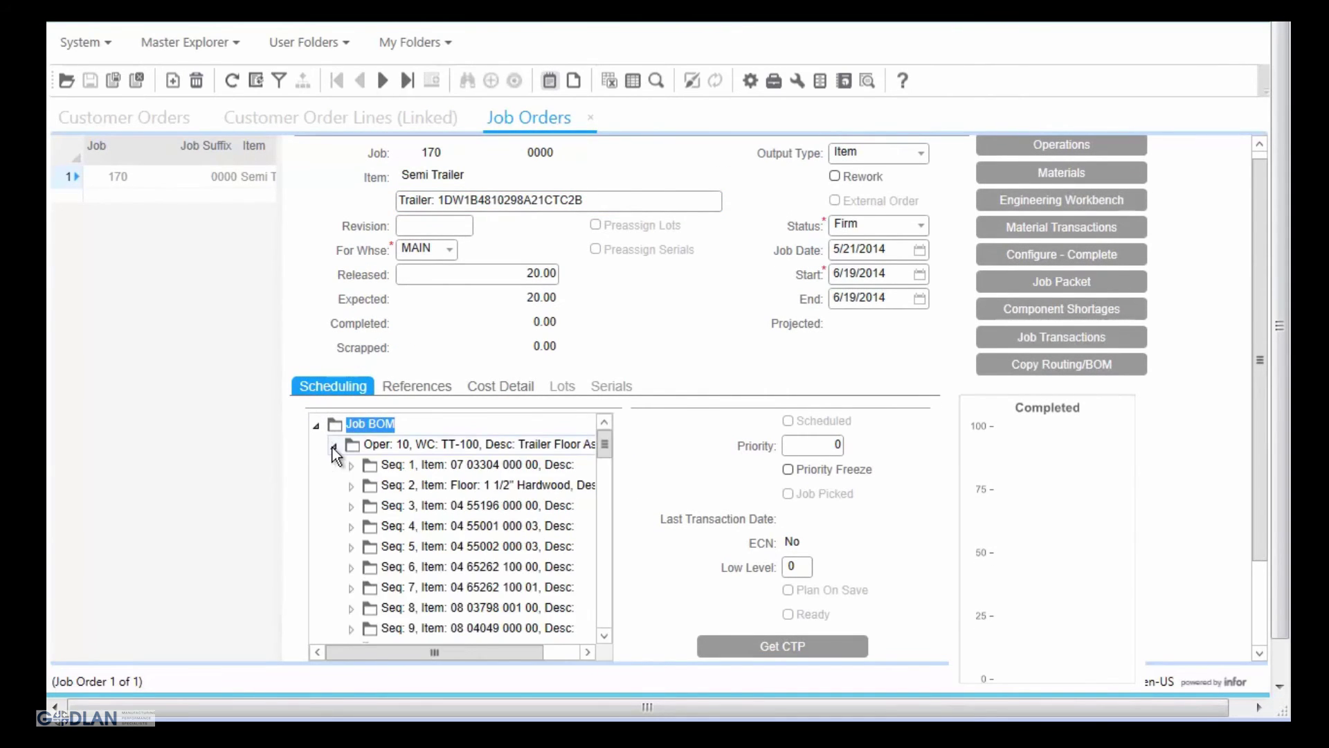
Step: Open the job's notes, view the trailer drawing in the Image Attachment note, and close the drawing and notes
{"action": "left_click", "coordinate": [547, 80]}
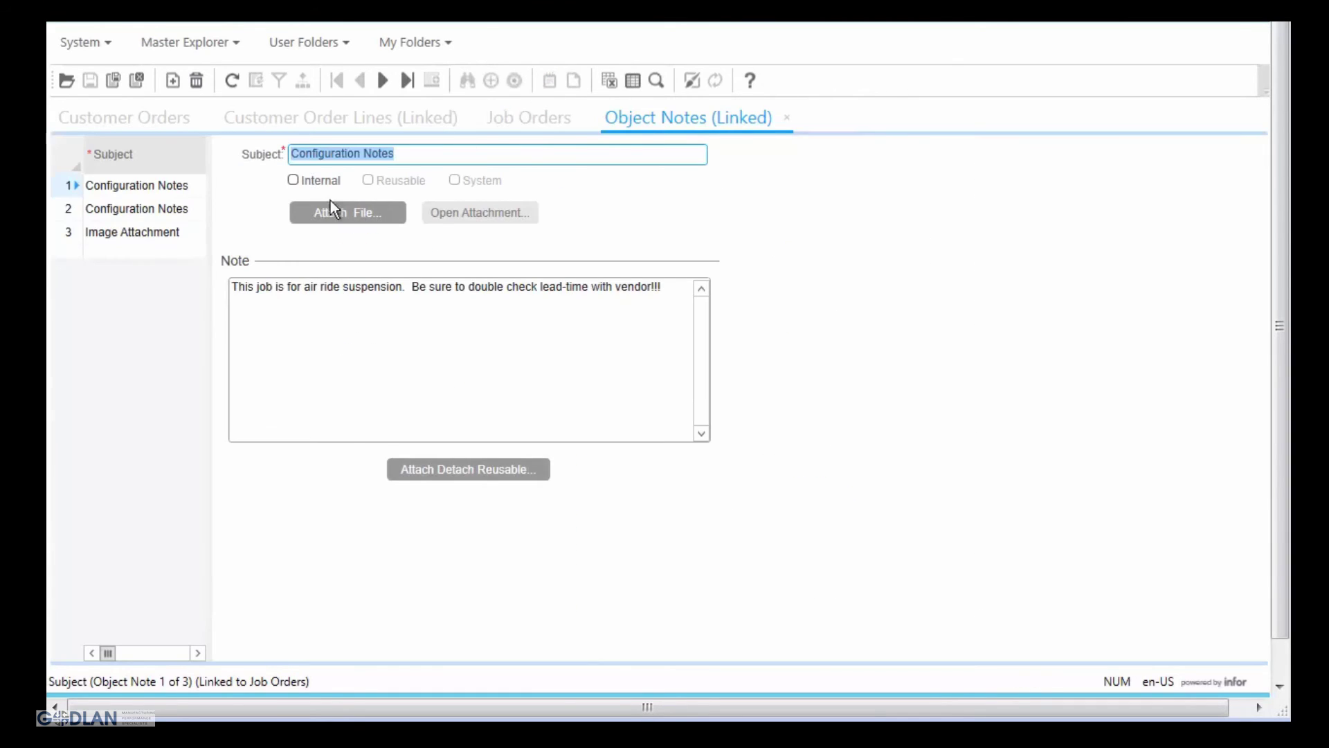
{"action": "left_click", "coordinate": [83, 233]}
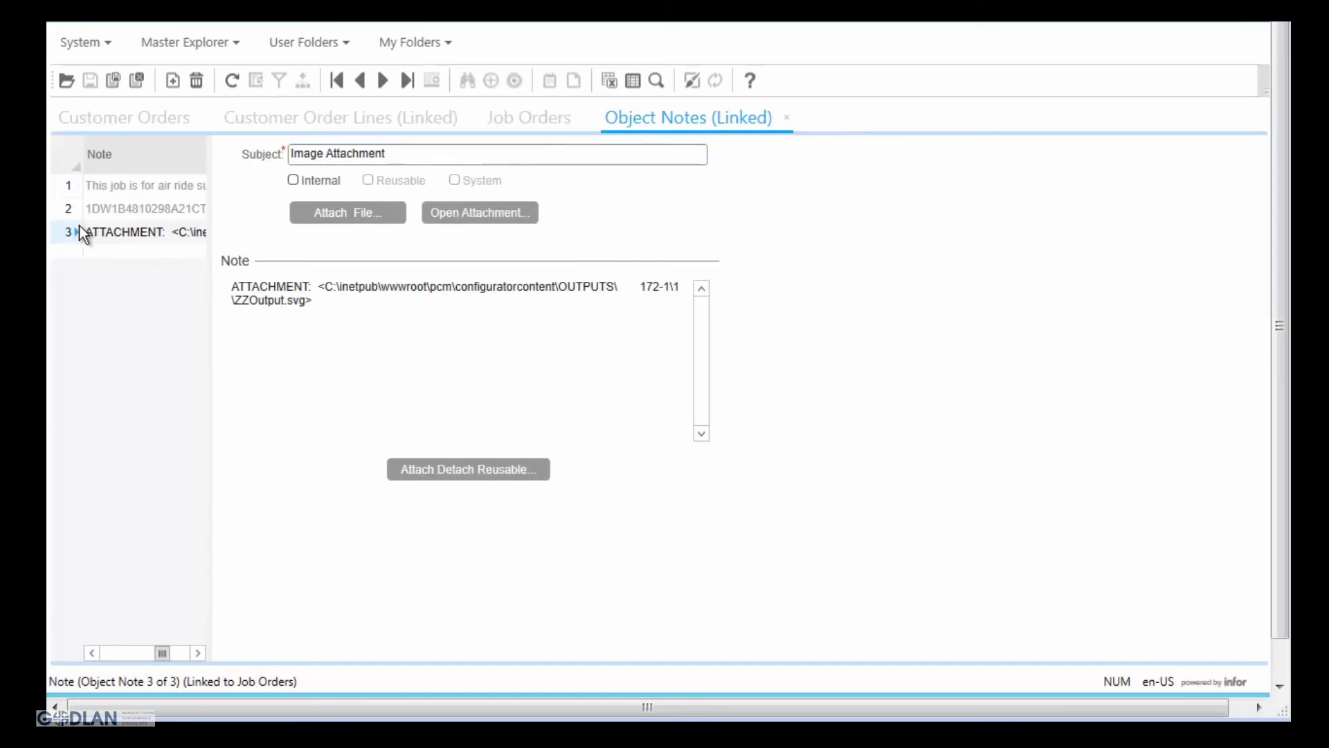
{"action": "left_click", "coordinate": [475, 215]}
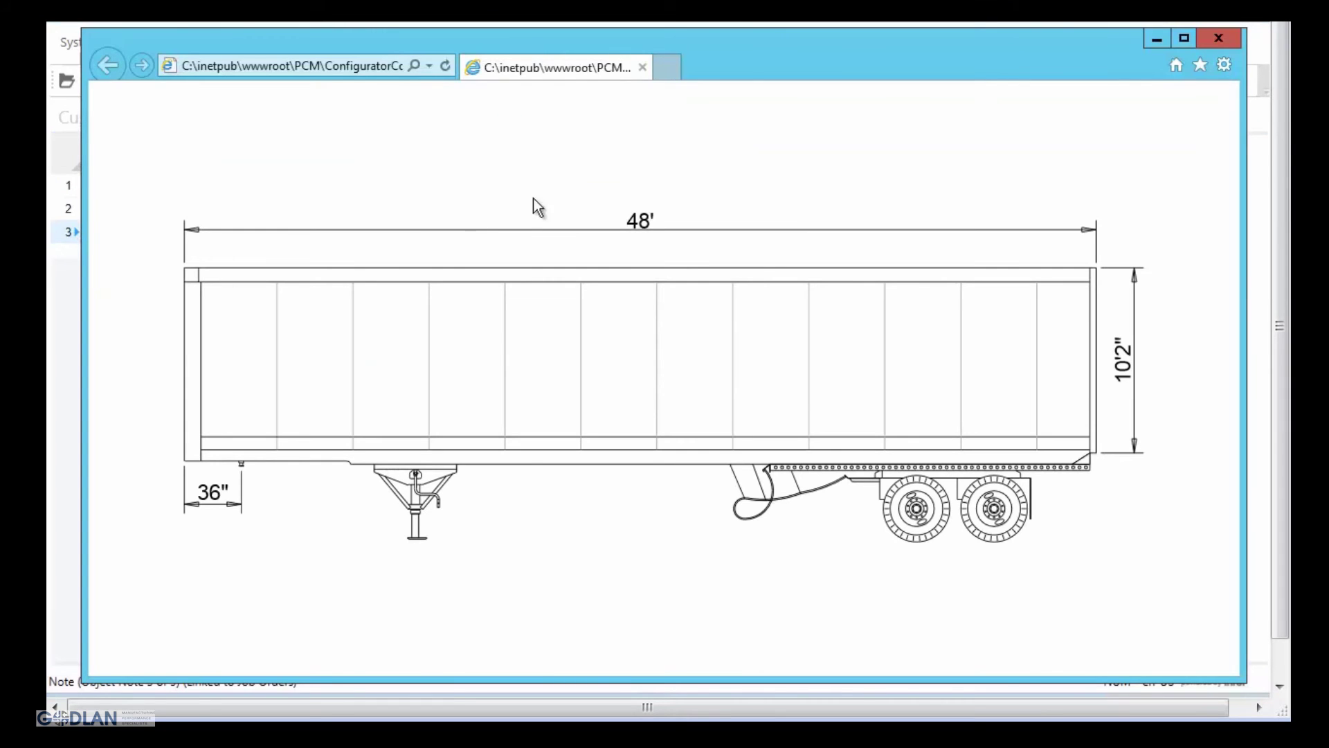
{"action": "left_click", "coordinate": [1204, 46]}
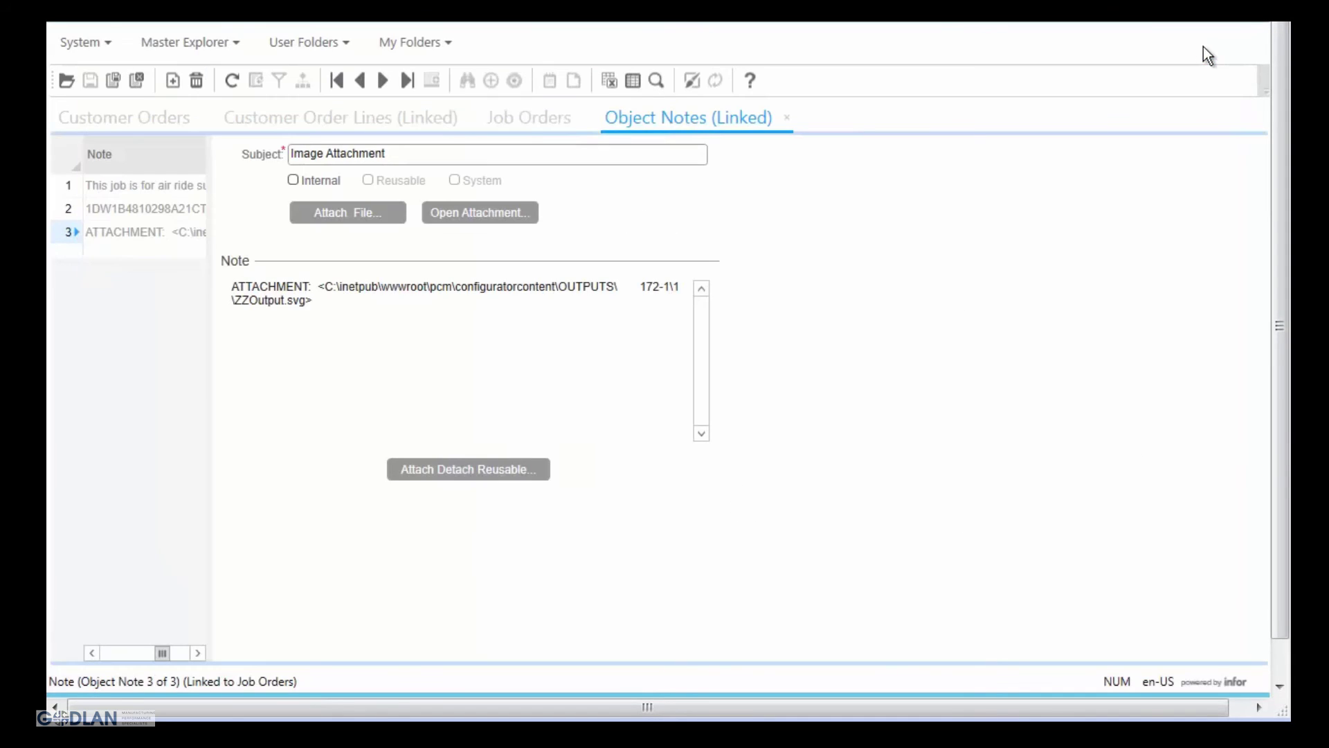
{"action": "left_click", "coordinate": [787, 118]}
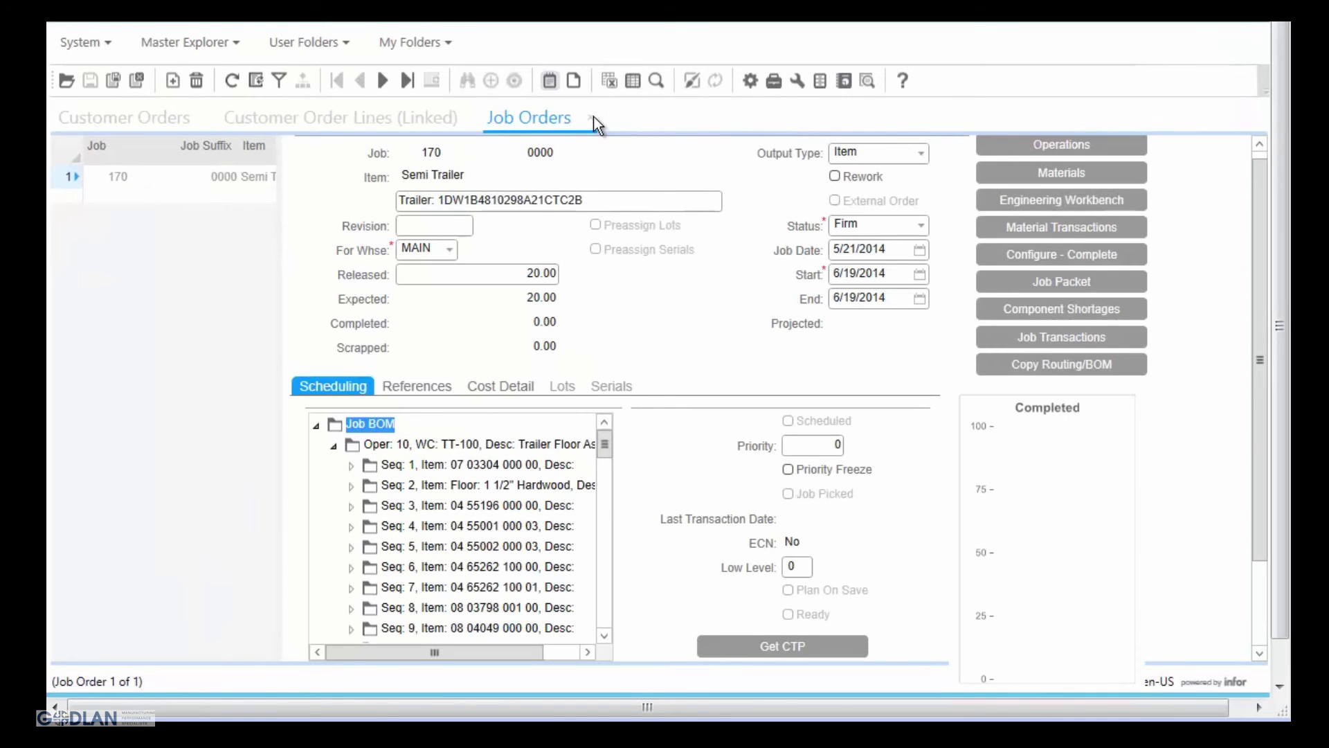
Step: Close the job order and open the configuration of order line 1
{"action": "left_click", "coordinate": [594, 117]}
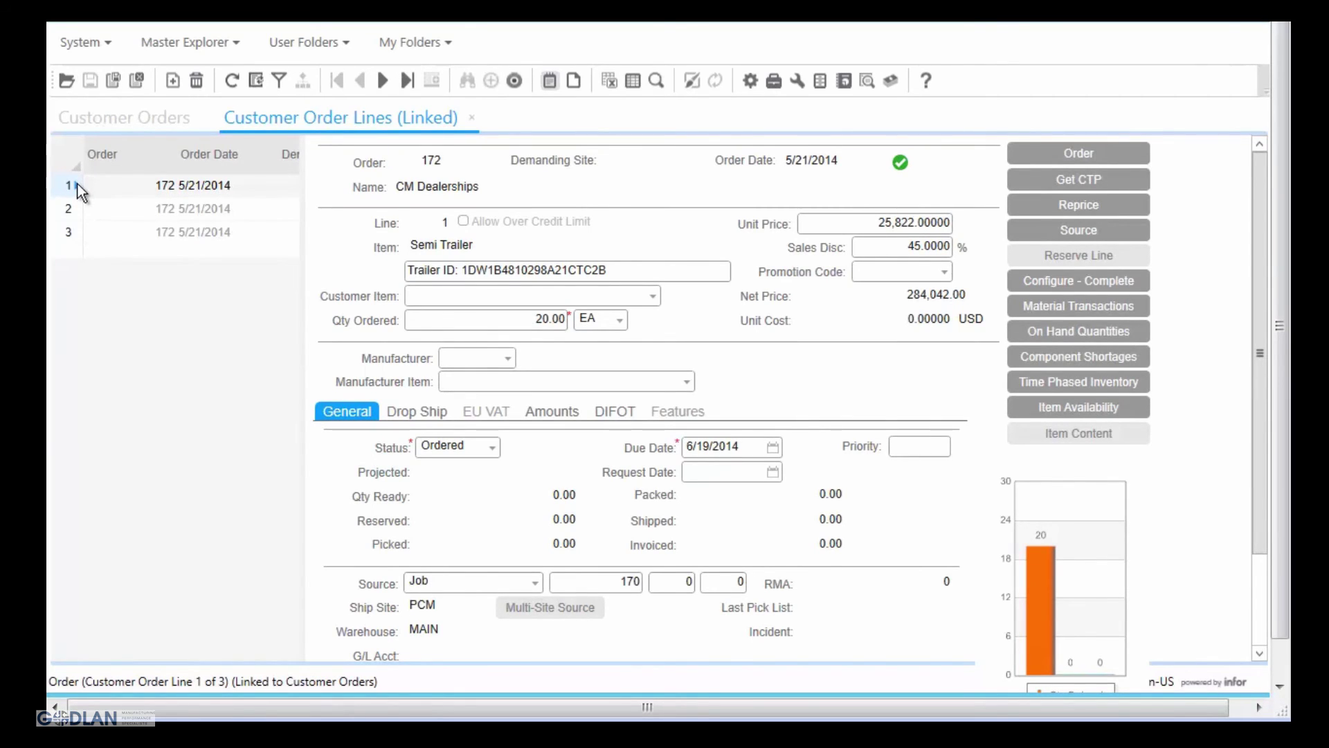
{"action": "left_click", "coordinate": [79, 192]}
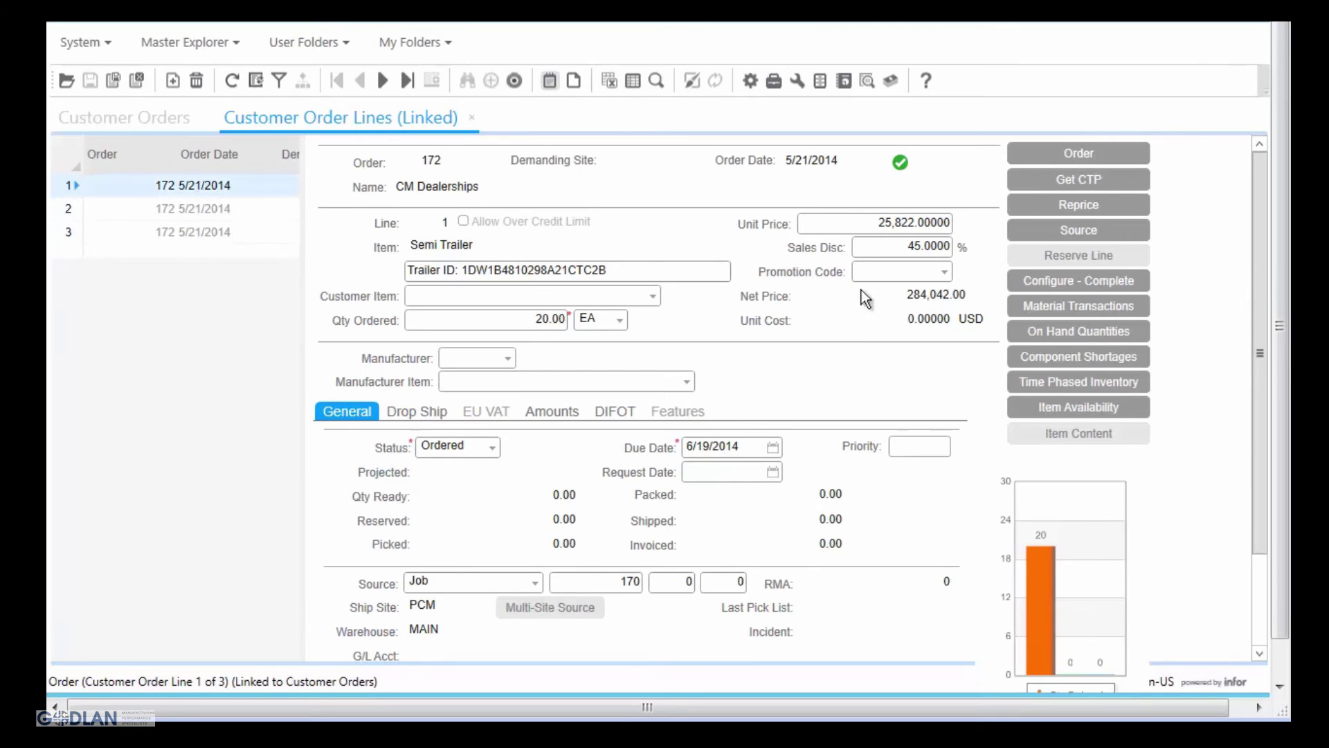
{"action": "left_click", "coordinate": [1025, 284]}
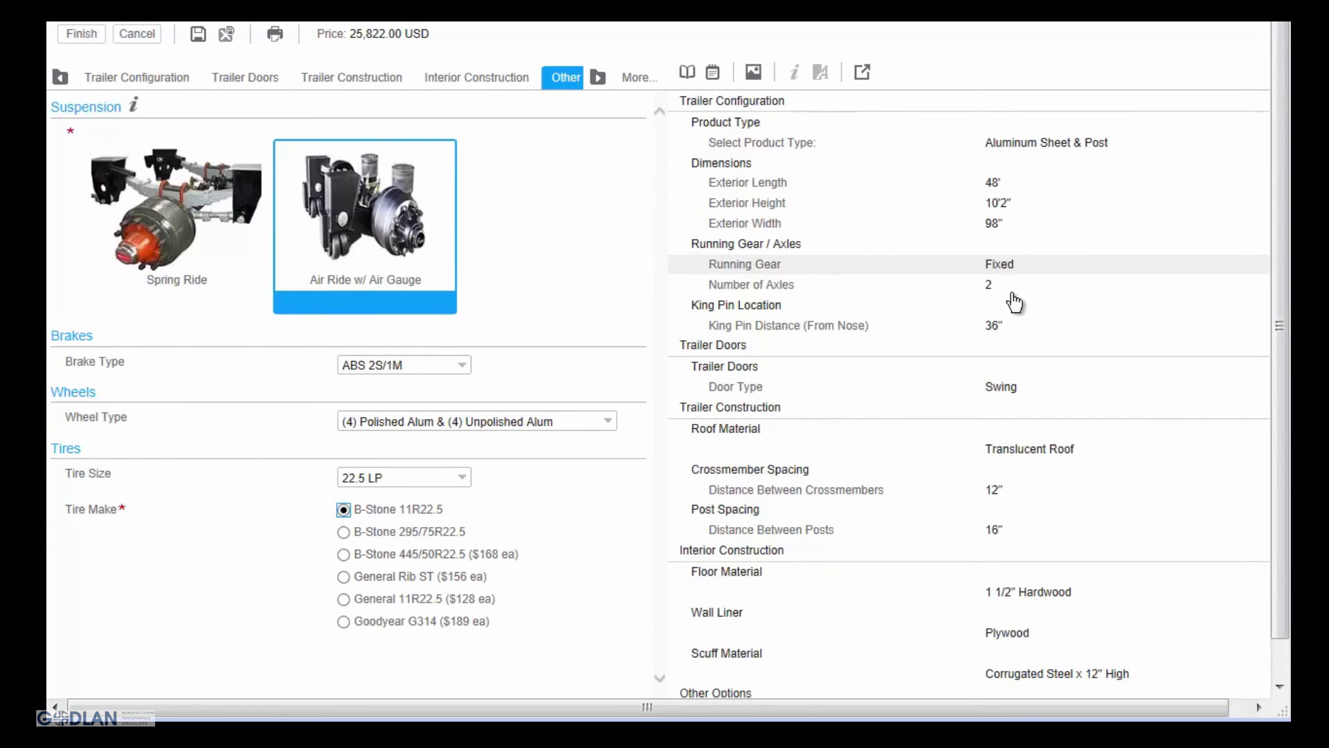
Step: Set the king pin distance to 42" and the crossmember spacing to a custom 20 inches, acknowledge the engineering notification, and finish the configuration
{"action": "left_click", "coordinate": [1006, 339]}
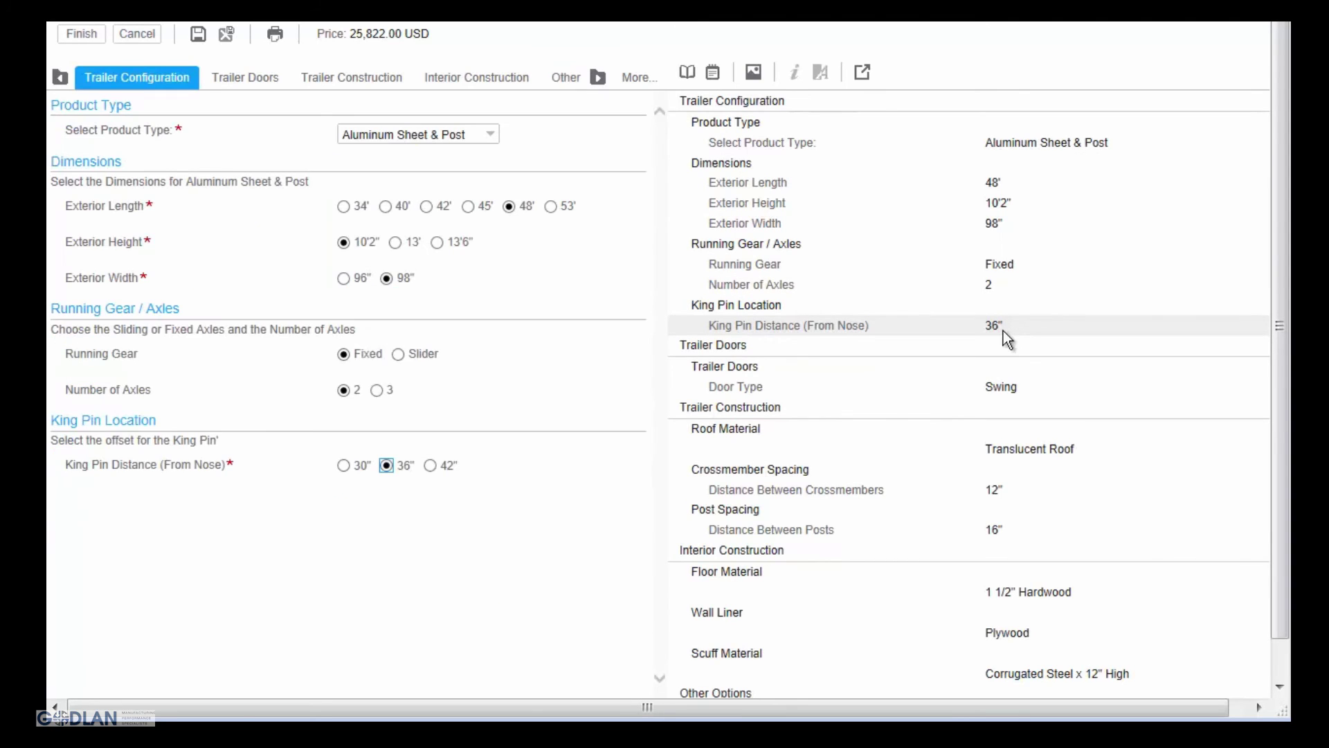
{"action": "left_click", "coordinate": [448, 468]}
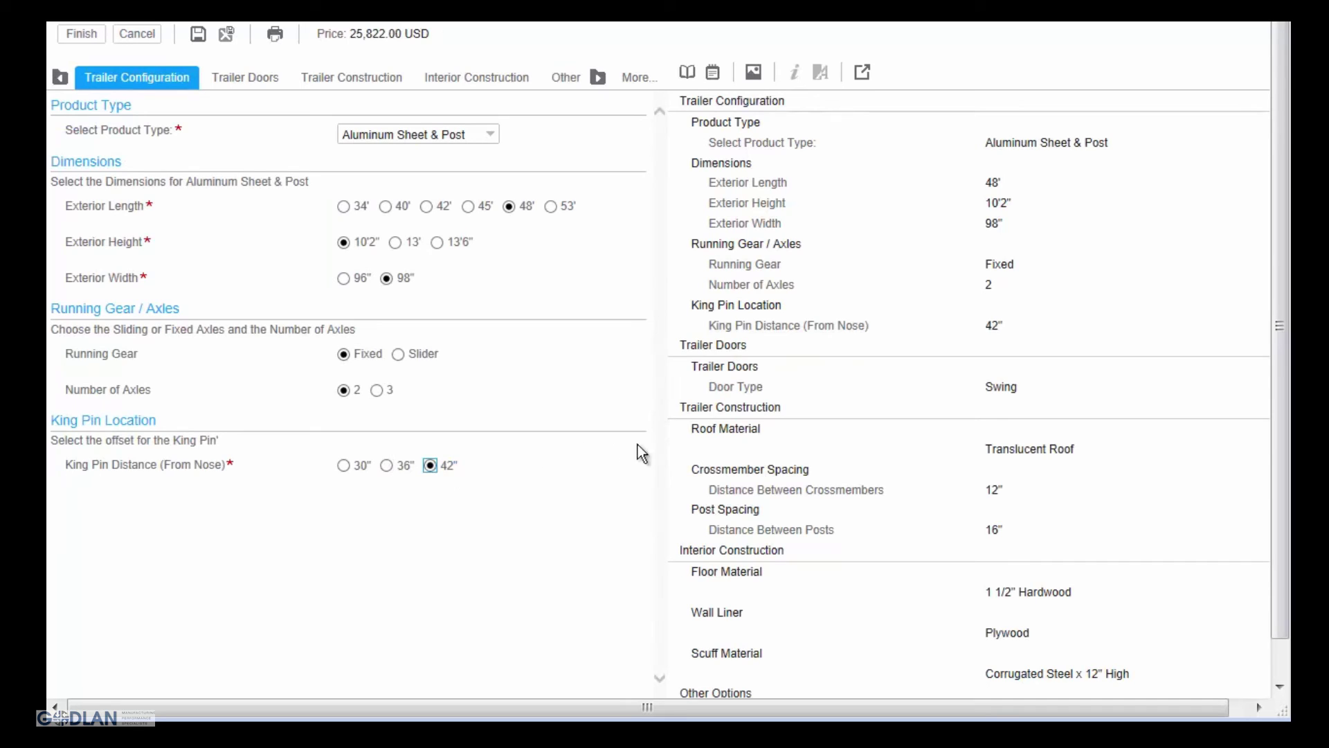
{"action": "left_click", "coordinate": [725, 497]}
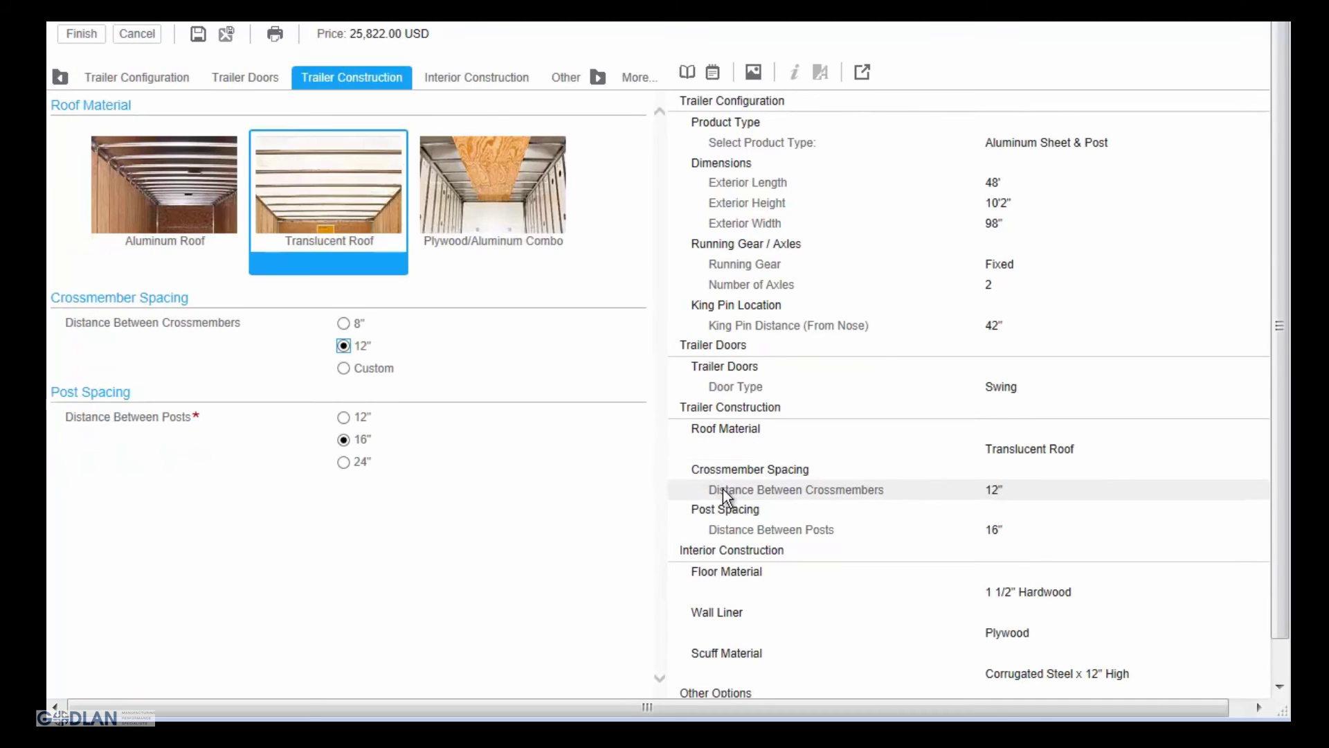
{"action": "left_click", "coordinate": [384, 374]}
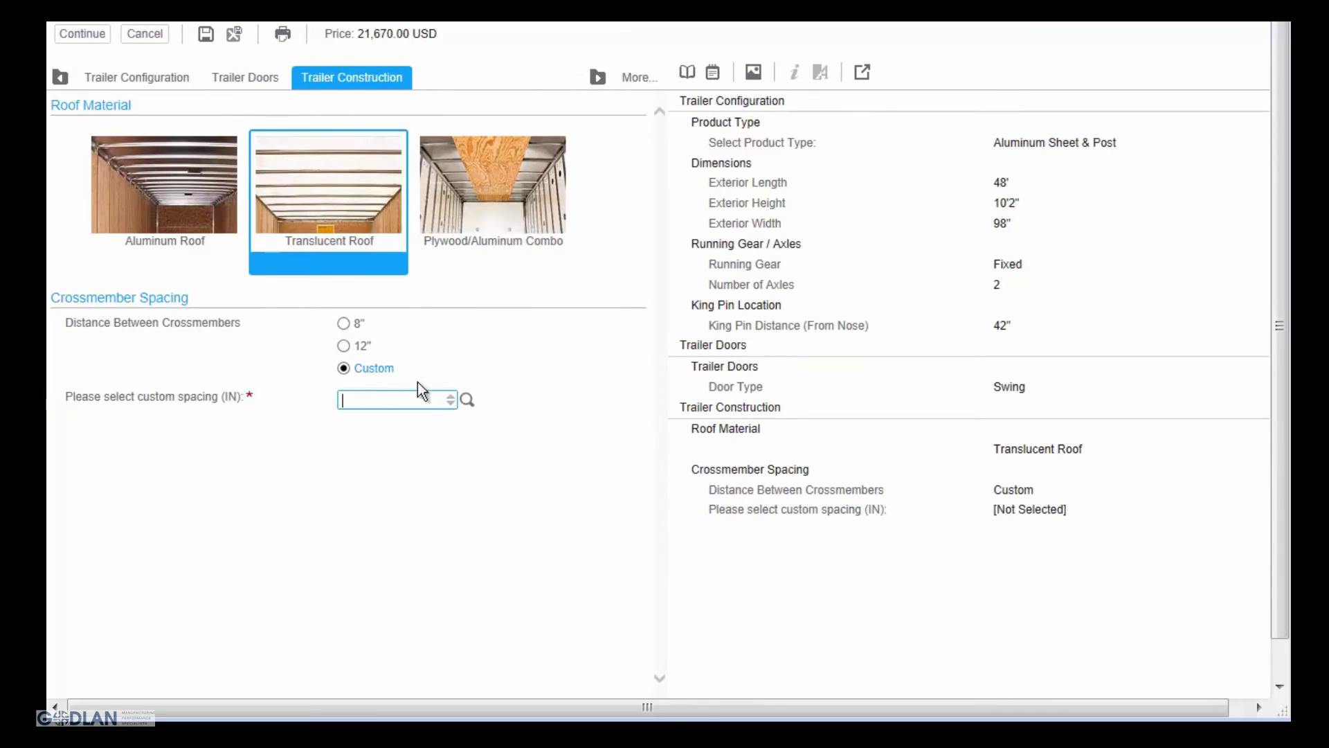
{"action": "left_click", "coordinate": [467, 400]}
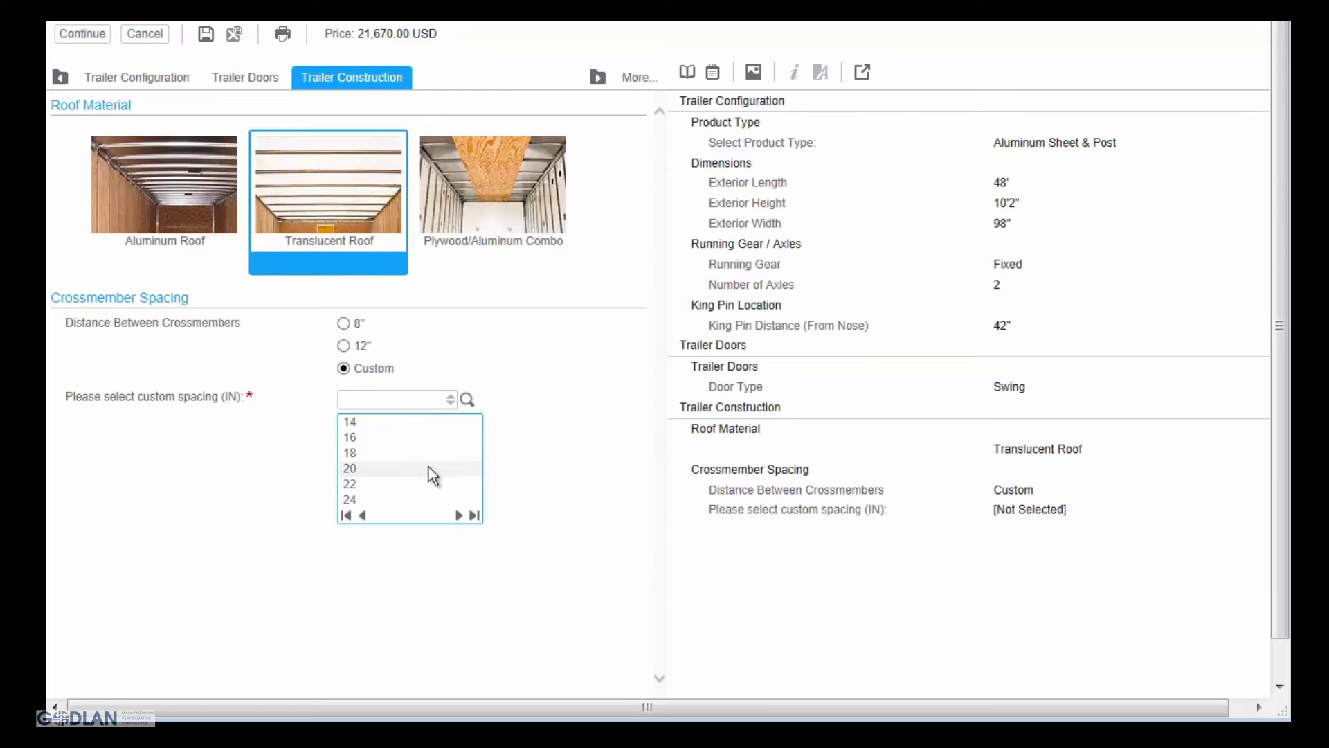
{"action": "left_click", "coordinate": [429, 469]}
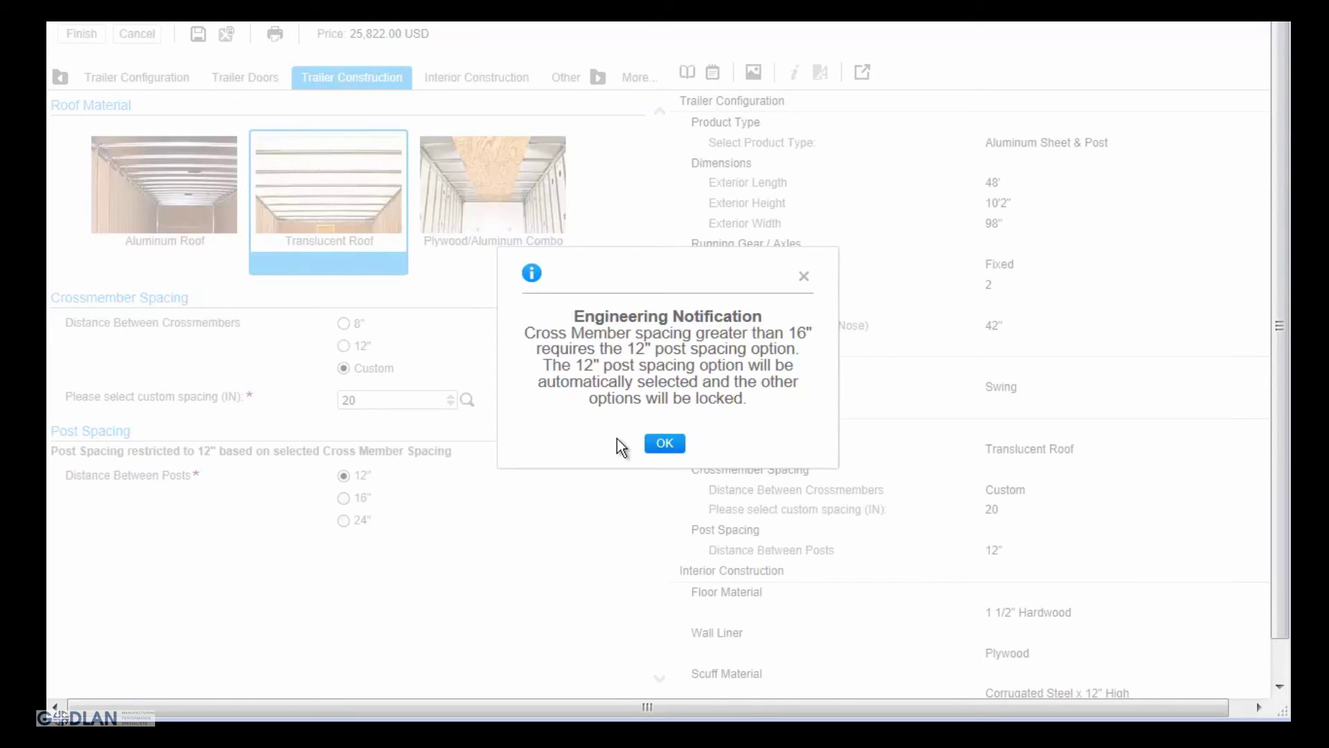
{"action": "left_click", "coordinate": [662, 444]}
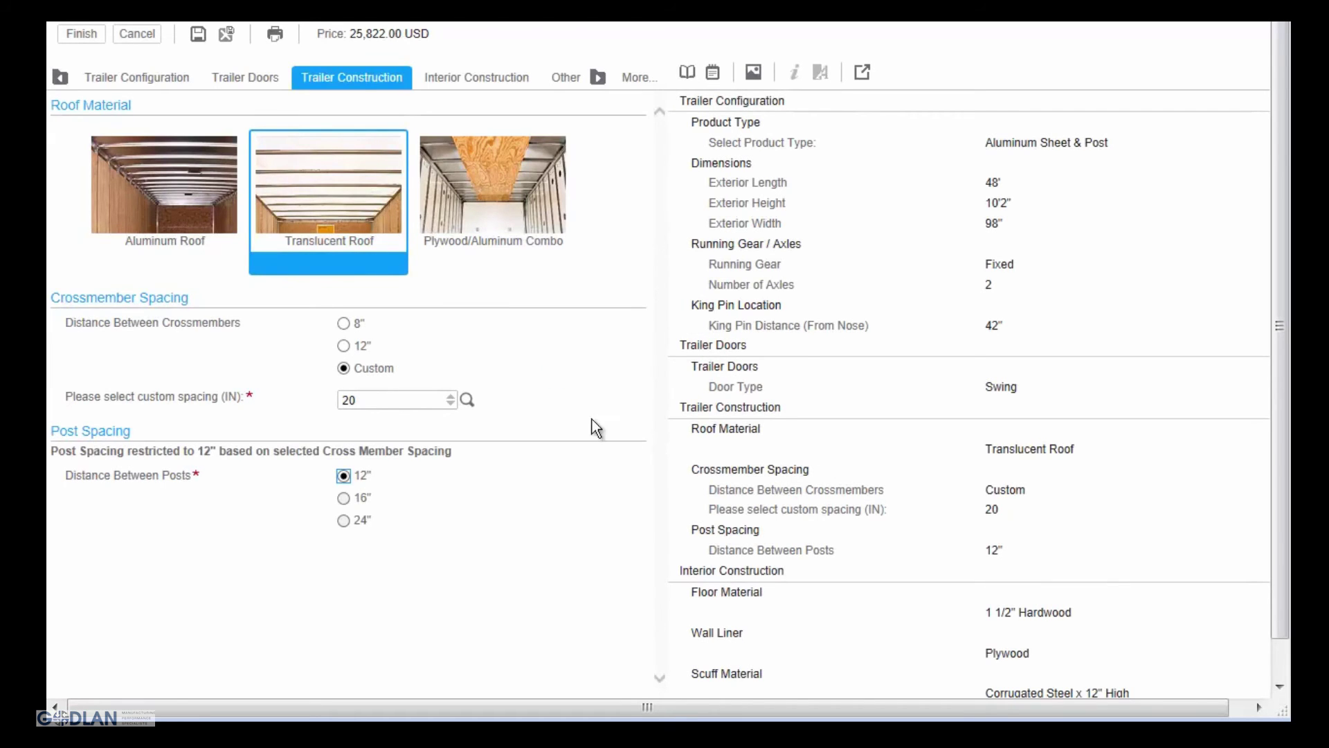
{"action": "left_click", "coordinate": [89, 34]}
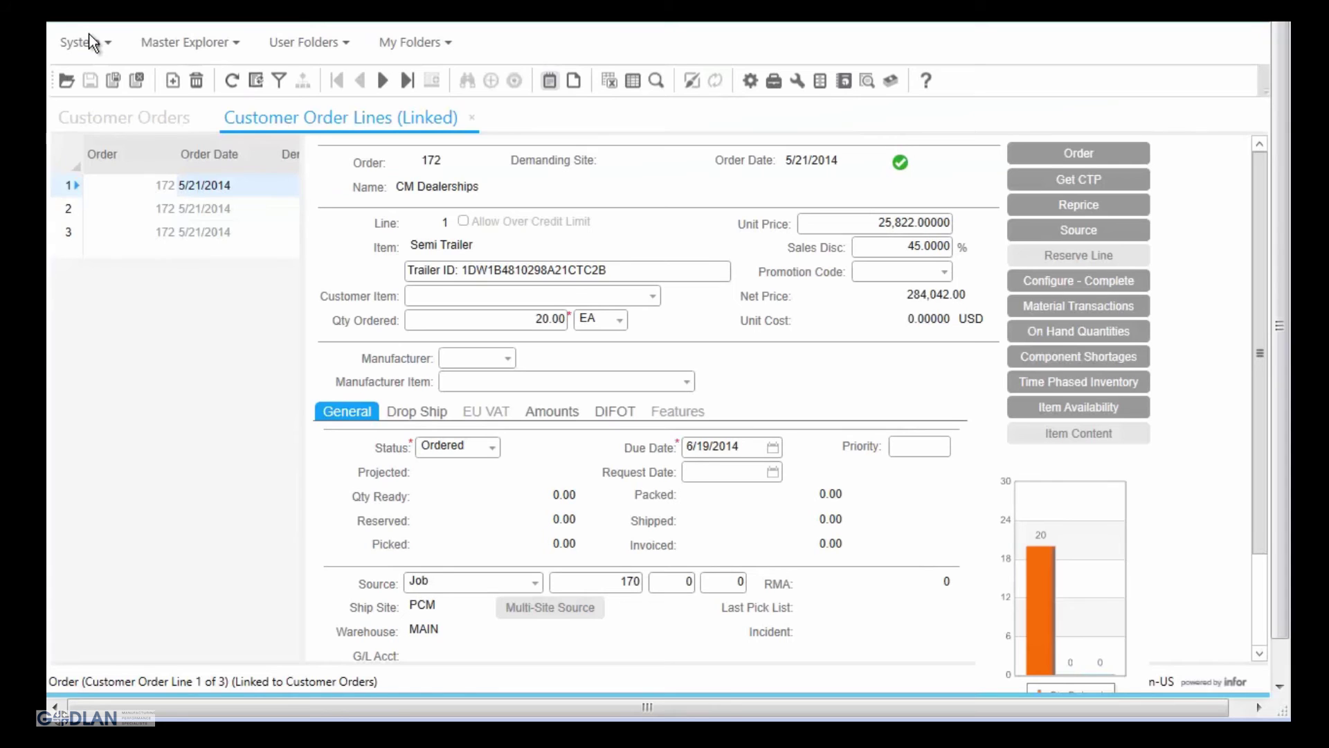
Step: Open the source job for order line 1 and expand its Job BOM down to the material of custom operation 45
{"action": "left_click", "coordinate": [1039, 234]}
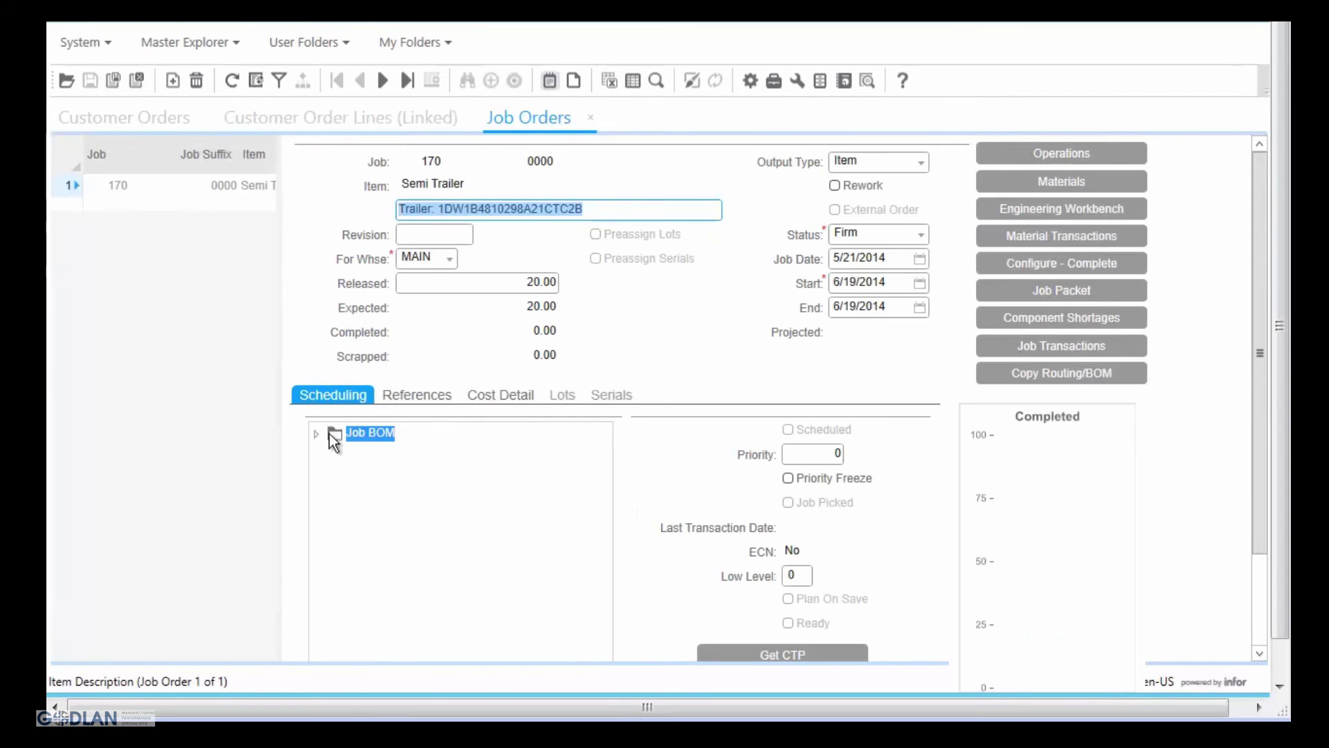
{"action": "double_click", "coordinate": [331, 436]}
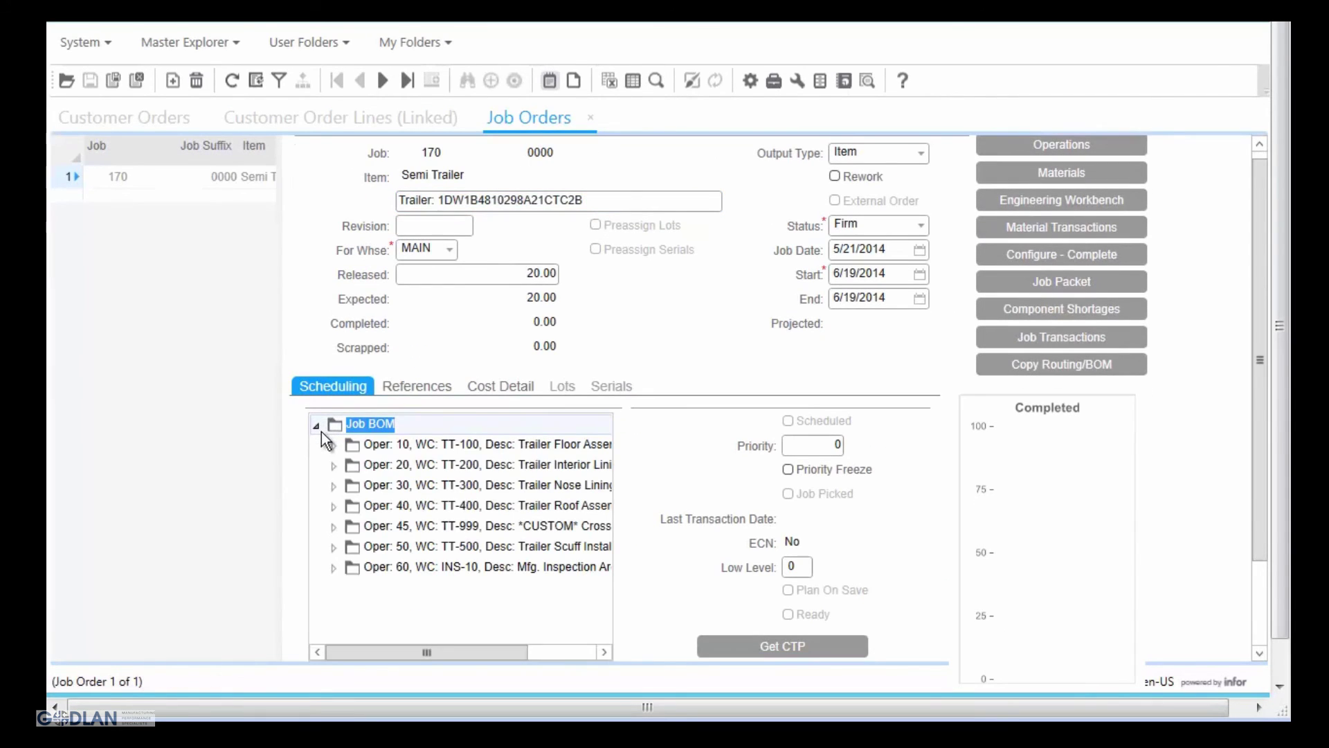
{"action": "left_click", "coordinate": [335, 528]}
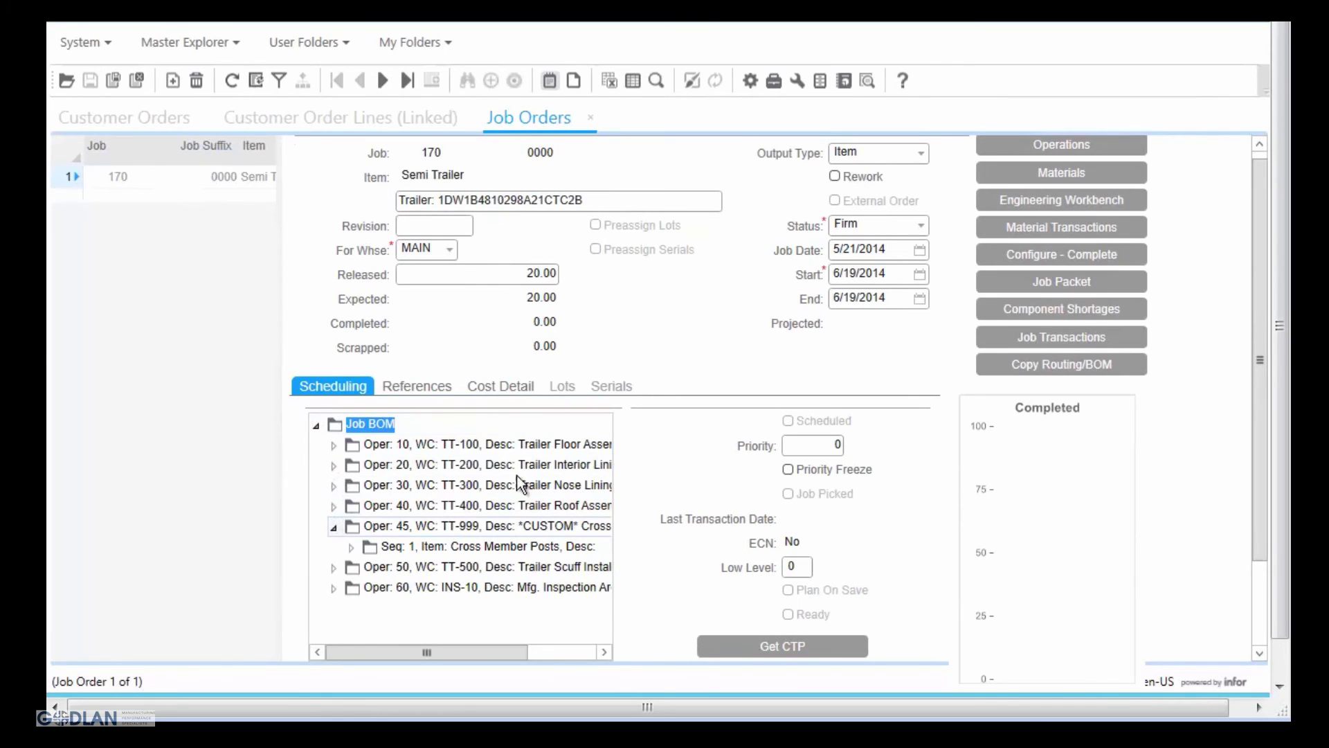
Step: Open the job's notes and view the drawing attached to the Image Attachment note
{"action": "left_click", "coordinate": [550, 81]}
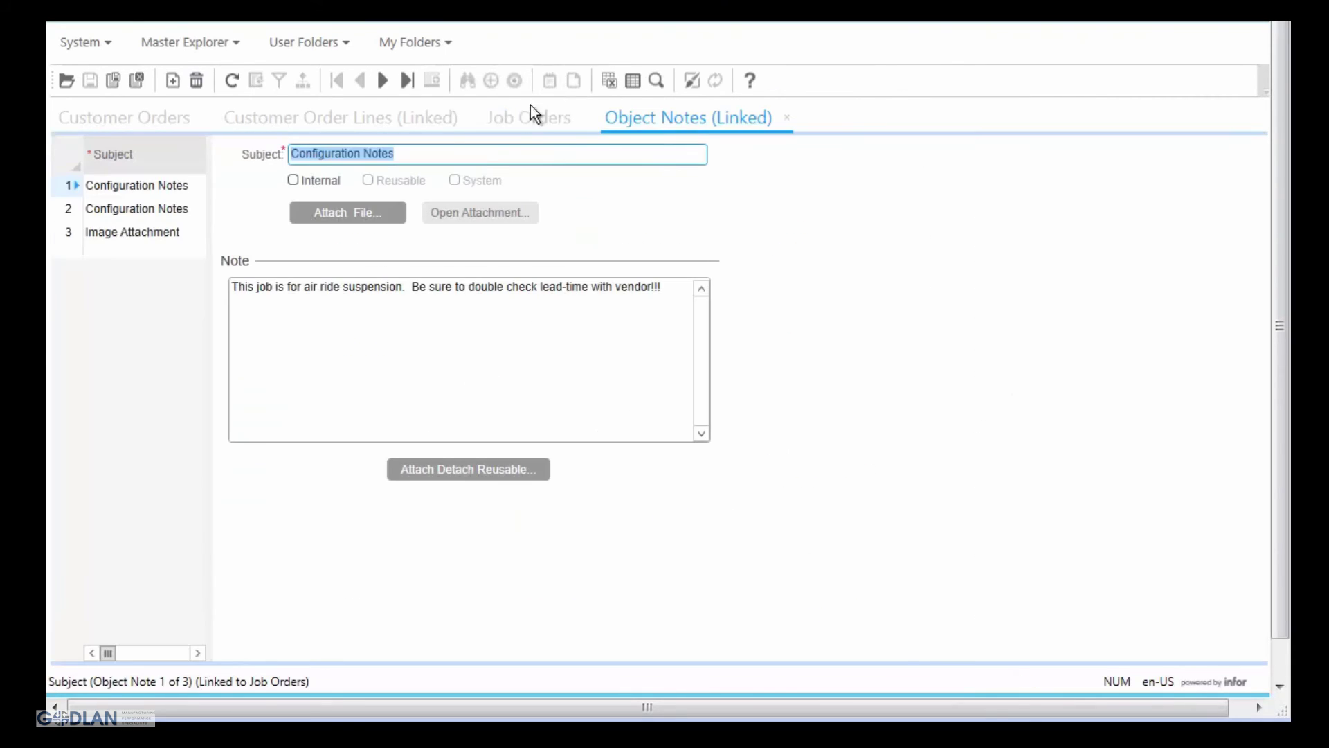
{"action": "left_click", "coordinate": [189, 234]}
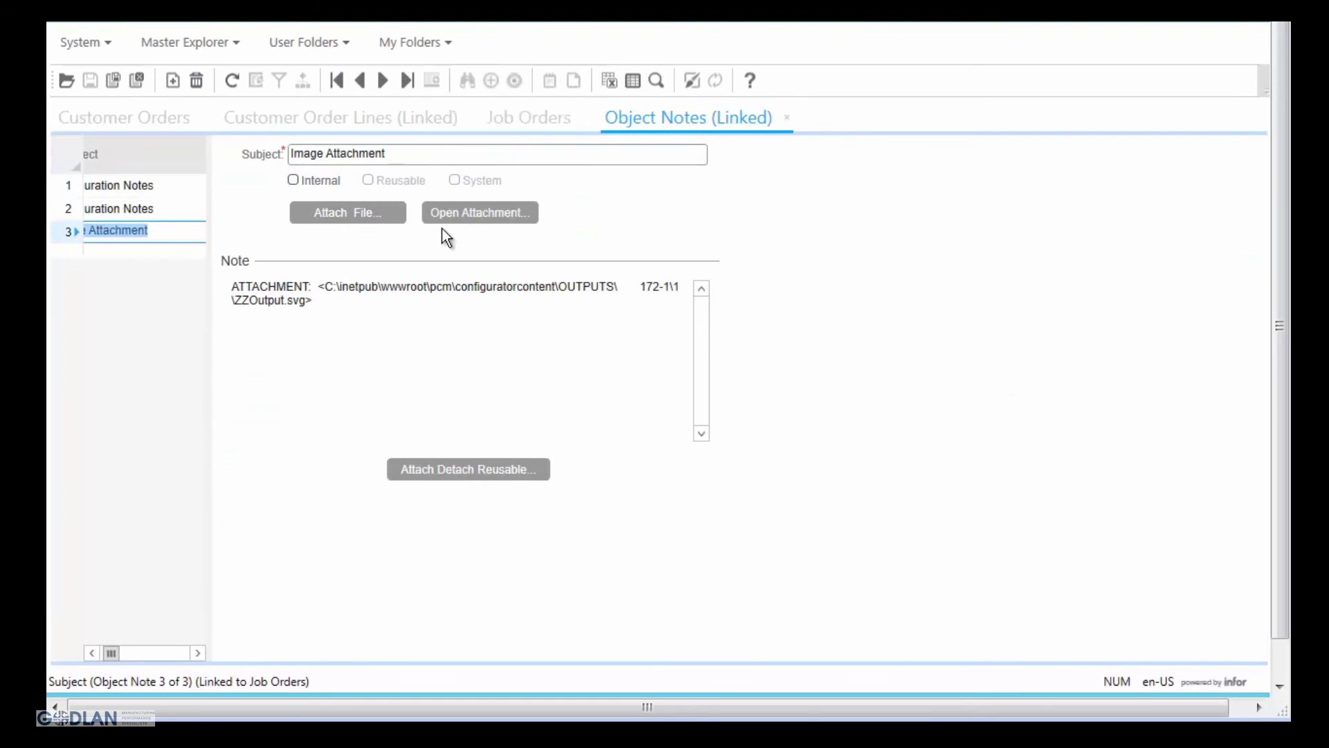
{"action": "left_click", "coordinate": [467, 218]}
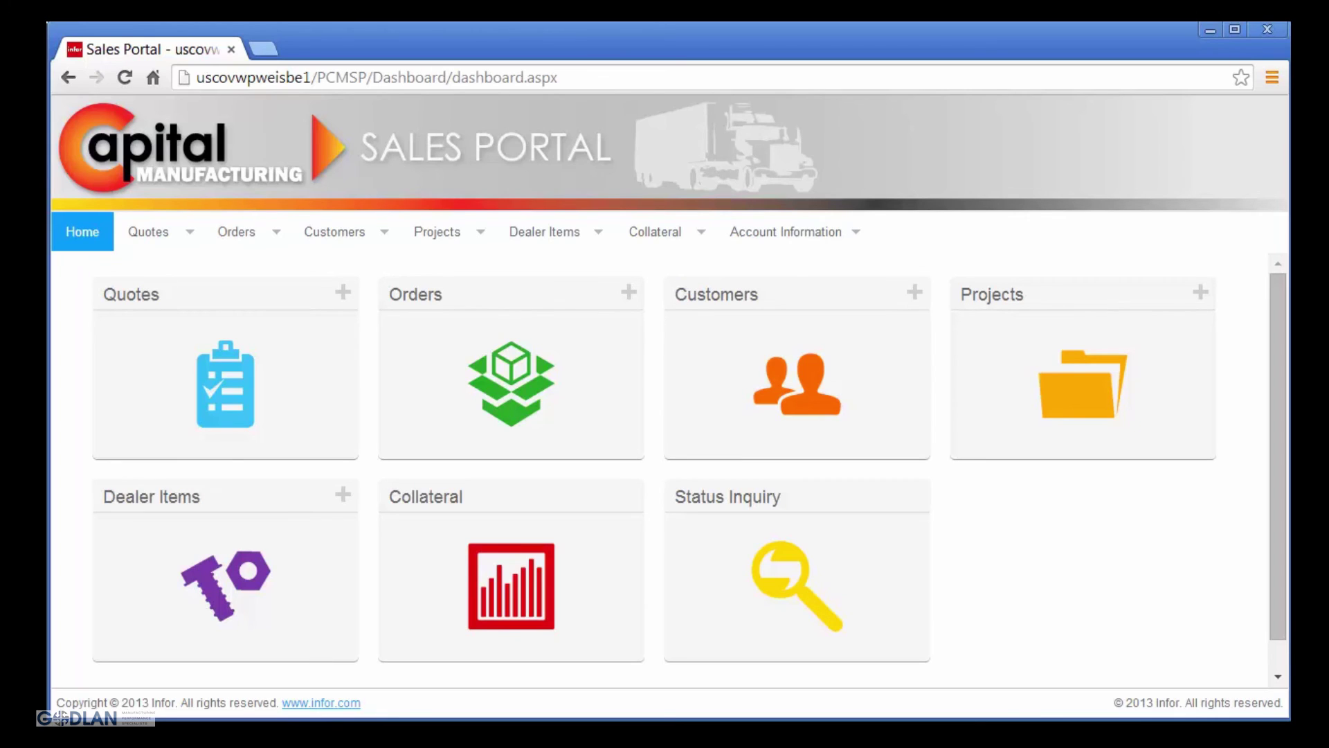
Step: In the Sales Portal, run an Order Status inquiry without criteria and open the status report of the Landscape Trucking order
{"action": "left_click", "coordinate": [699, 616]}
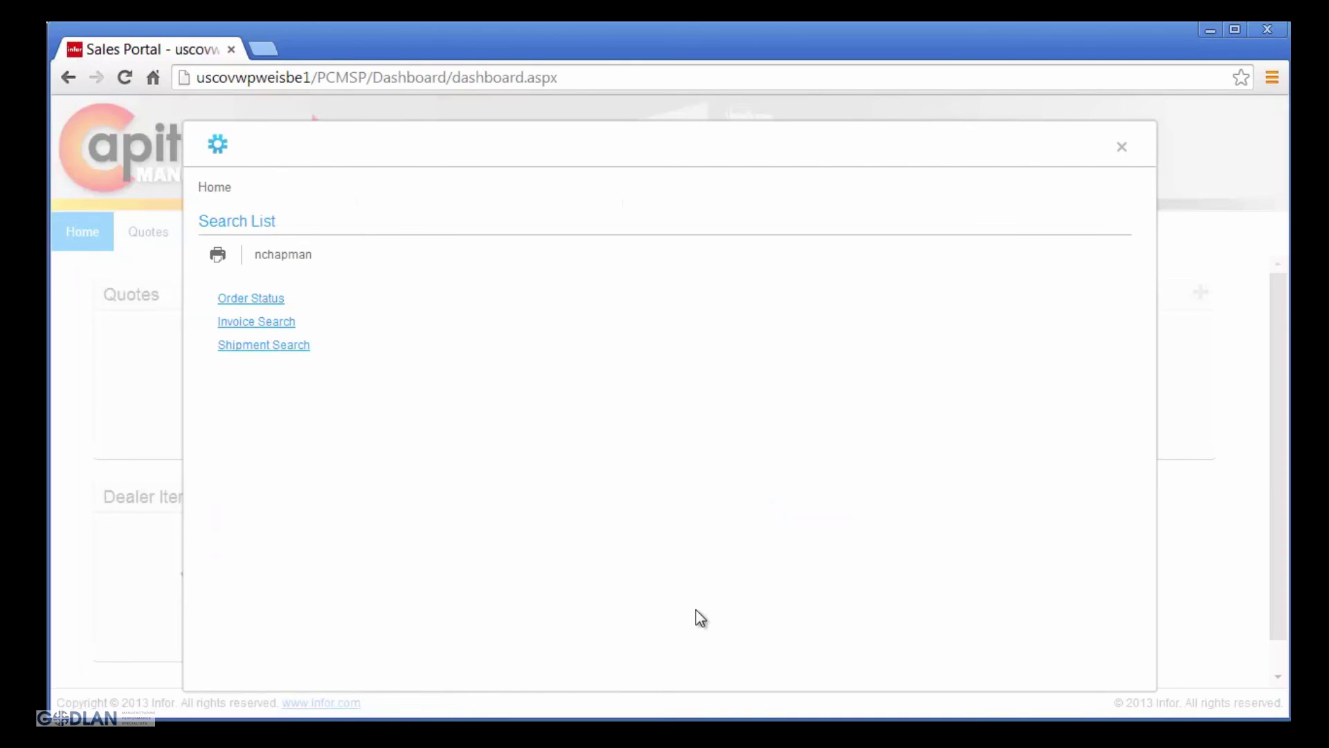
{"action": "left_click", "coordinate": [267, 304]}
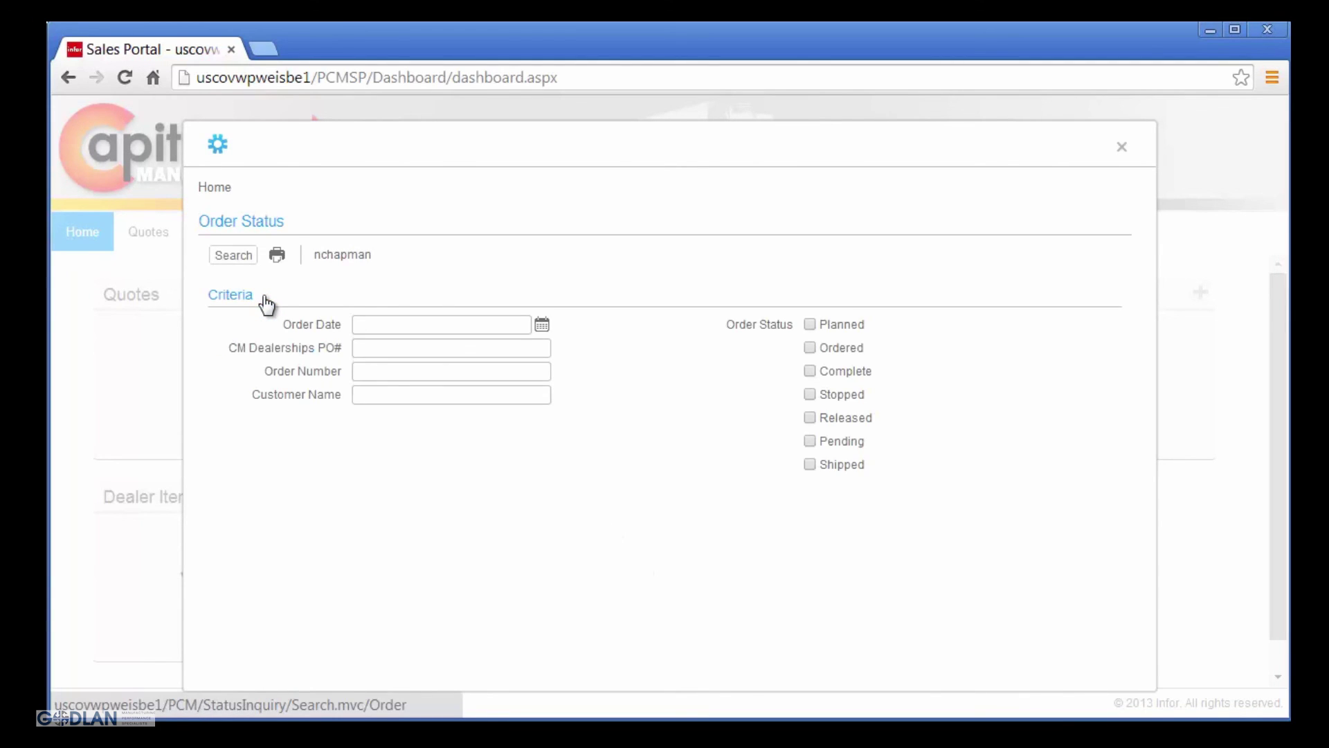
{"action": "left_click", "coordinate": [236, 256]}
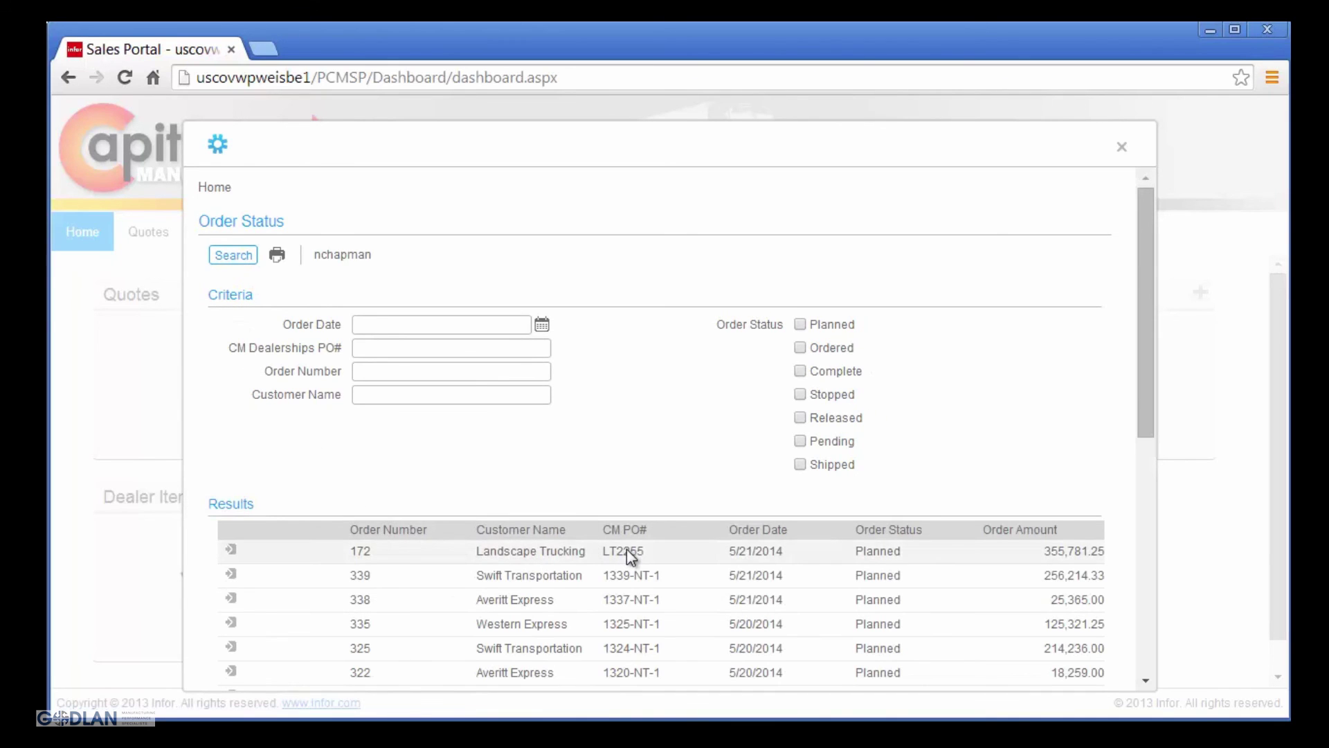
{"action": "left_click", "coordinate": [233, 553]}
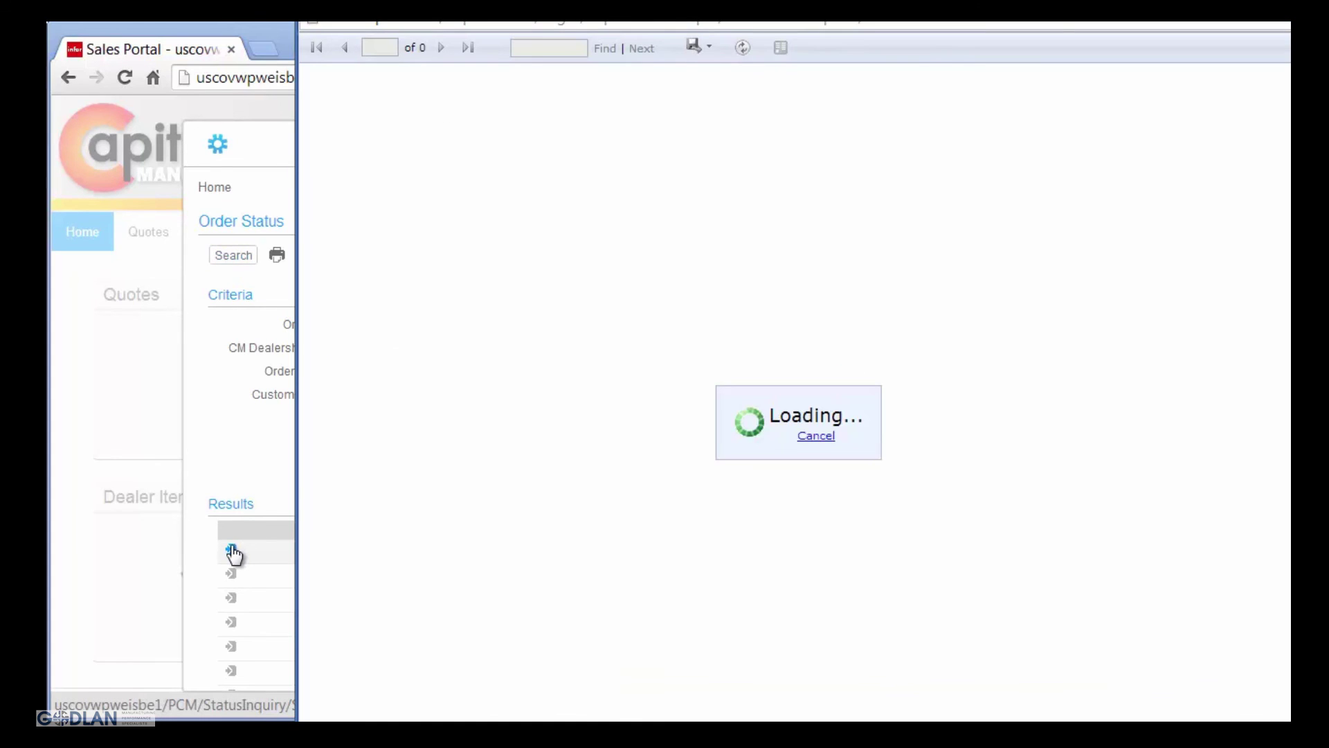